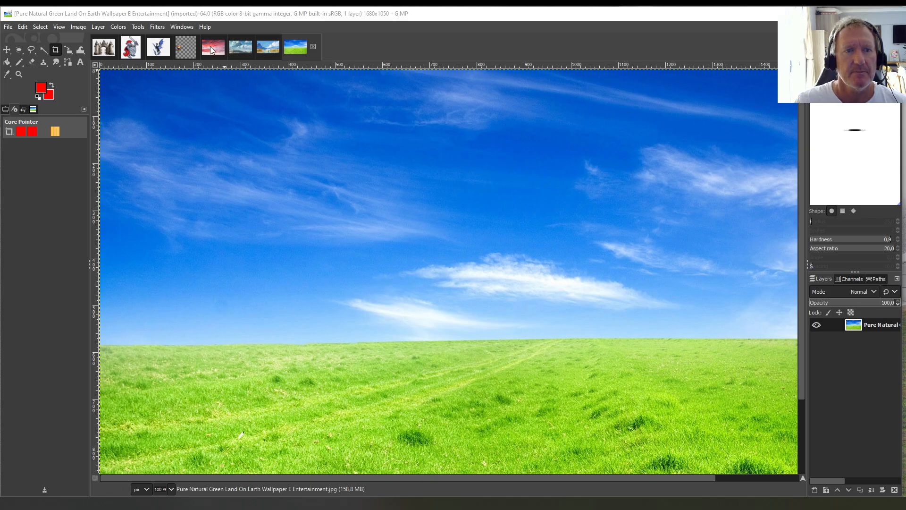
Crop the red sunset photo's layer to the upper cloud band, cutting off the lower part of the sky
{"action": "left_click", "coordinate": [214, 47]}
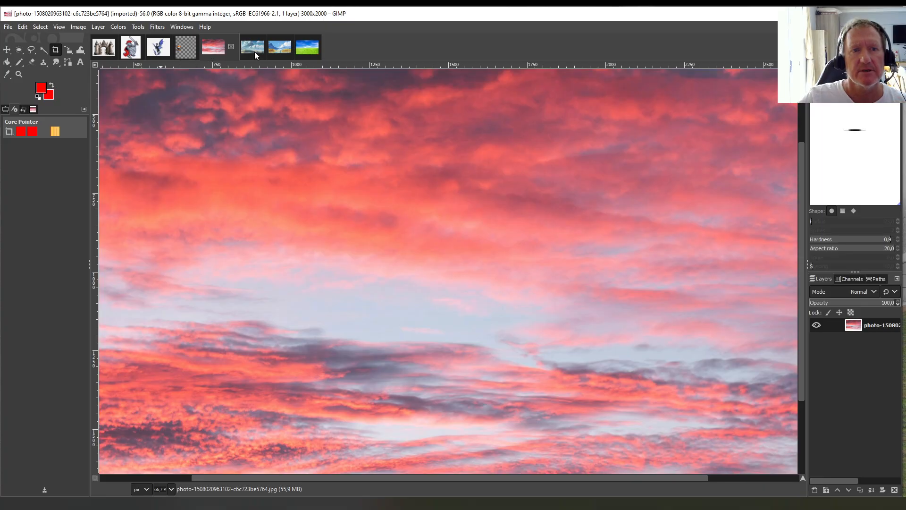
{"action": "left_click", "coordinate": [302, 46]}
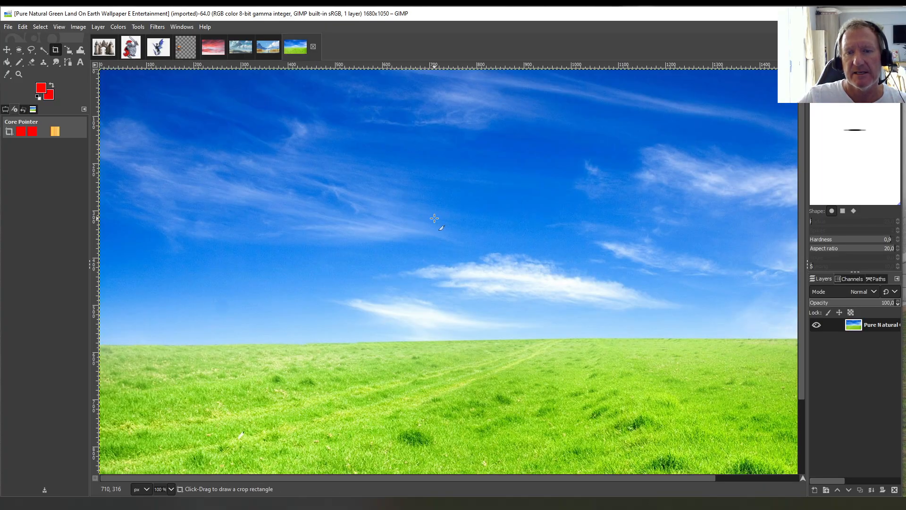
{"action": "left_click", "coordinate": [213, 47]}
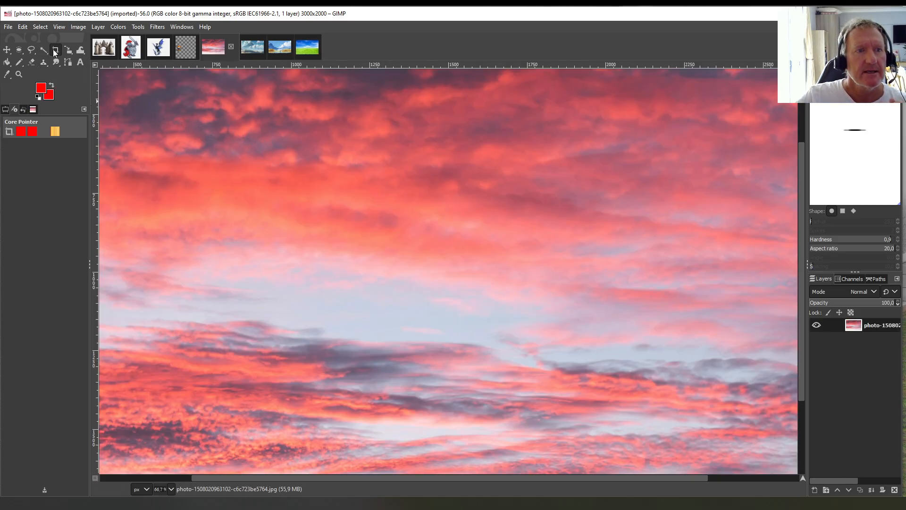
{"action": "mouse_move", "coordinate": [98, 70]}
{"action": "left_mouse_down"}
{"action": "mouse_move", "coordinate": [110, 101]}
{"action": "mouse_move", "coordinate": [287, 298]}
{"action": "mouse_move", "coordinate": [694, 299]}
{"action": "mouse_move", "coordinate": [800, 314]}
{"action": "left_mouse_up"}
{"action": "left_click", "coordinate": [510, 211]}
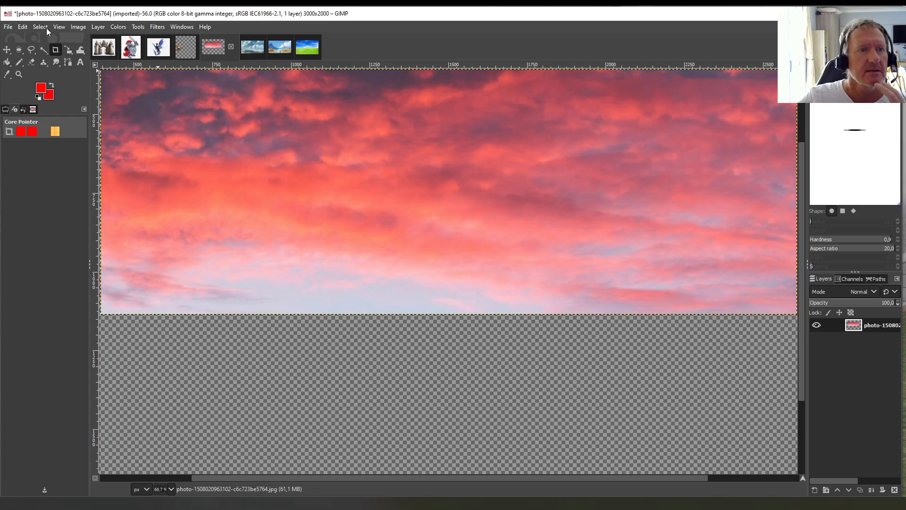
Copy the cropped sunset sky layer and paste it into the green field image
{"action": "left_click", "coordinate": [24, 26]}
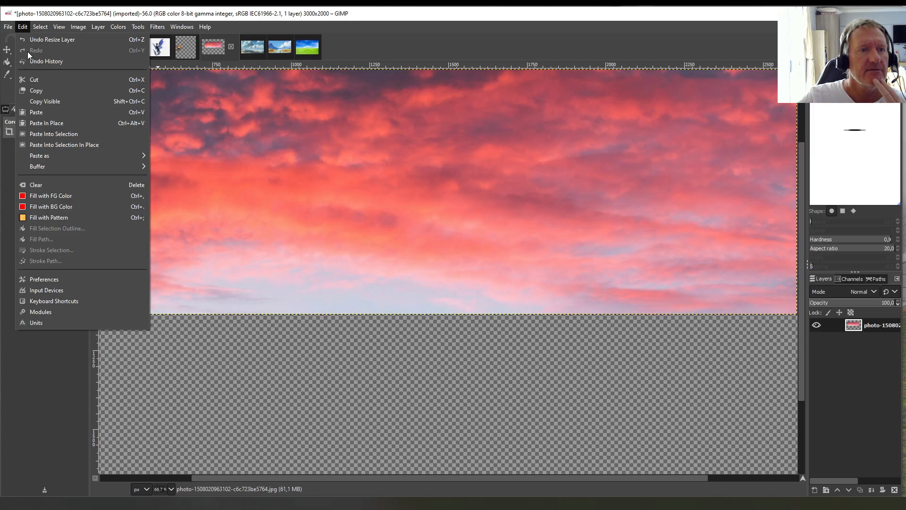
{"action": "left_click", "coordinate": [43, 91]}
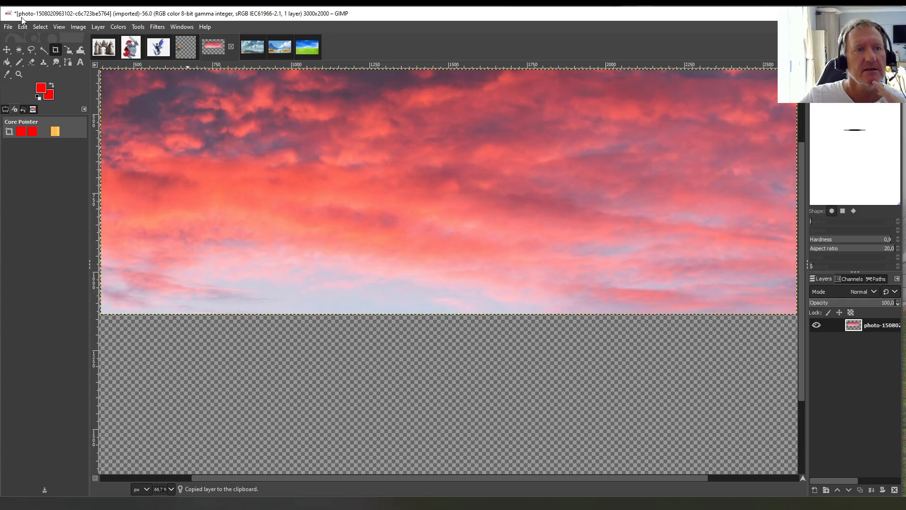
{"action": "left_click", "coordinate": [302, 52]}
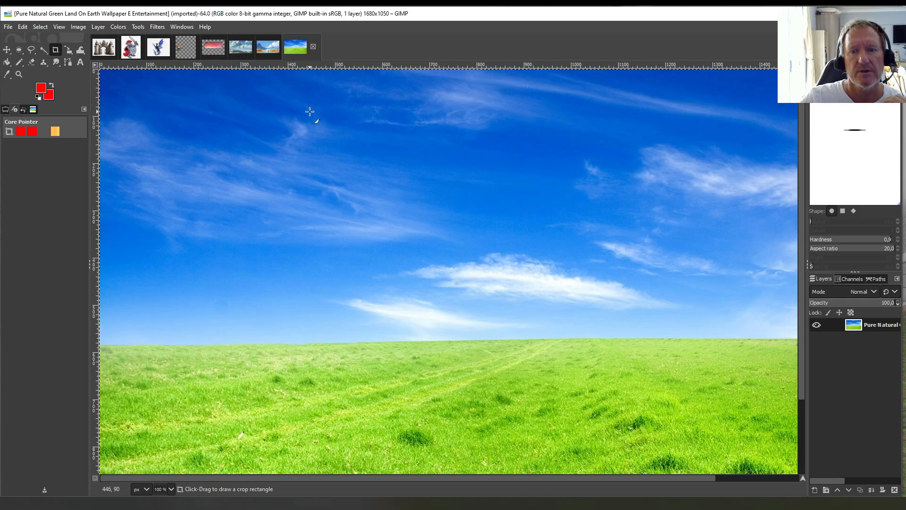
{"action": "left_click", "coordinate": [21, 27]}
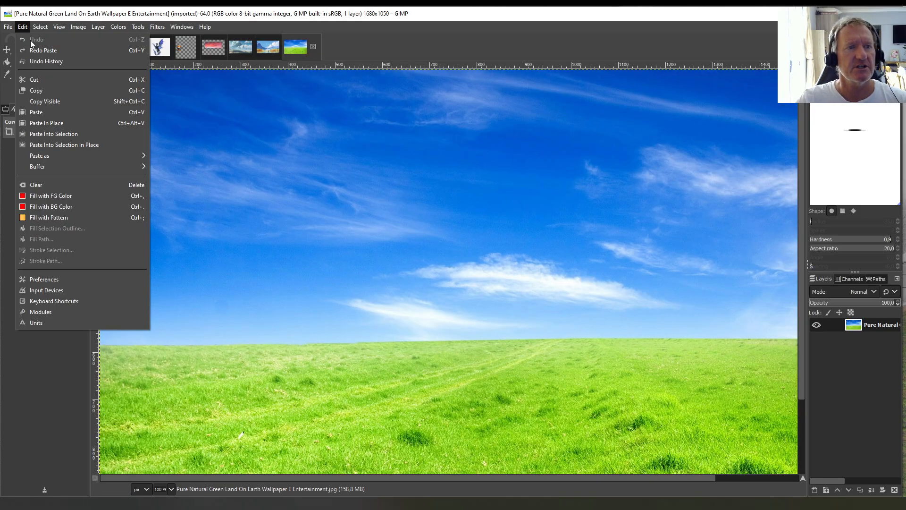
{"action": "left_click", "coordinate": [50, 112]}
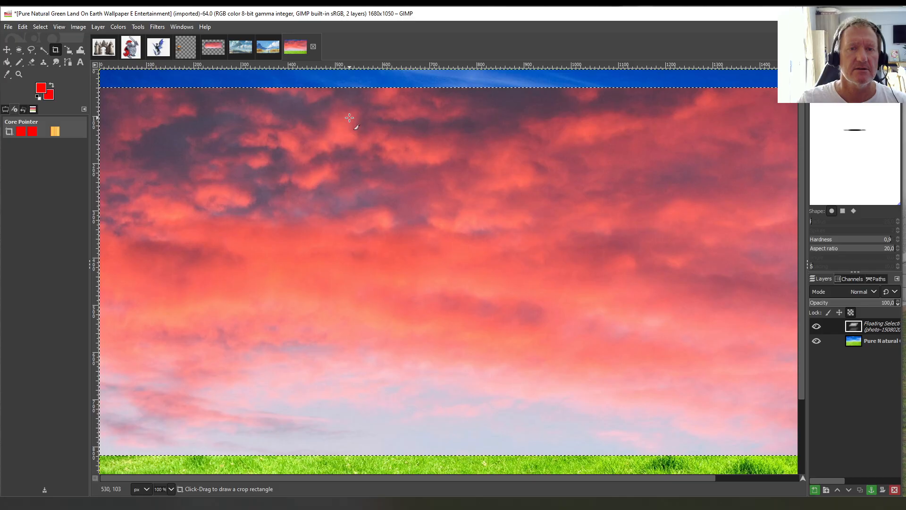
Scale the pasted sunset to about 1674 × 590 px, positioned to cover the blue sky down to the grass horizon
{"action": "left_click", "coordinate": [140, 27]}
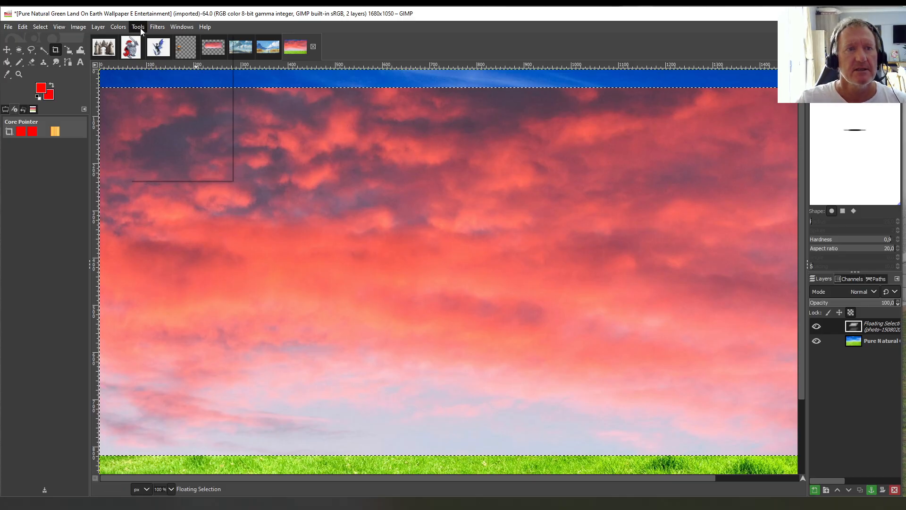
{"action": "mouse_move", "coordinate": [165, 61]}
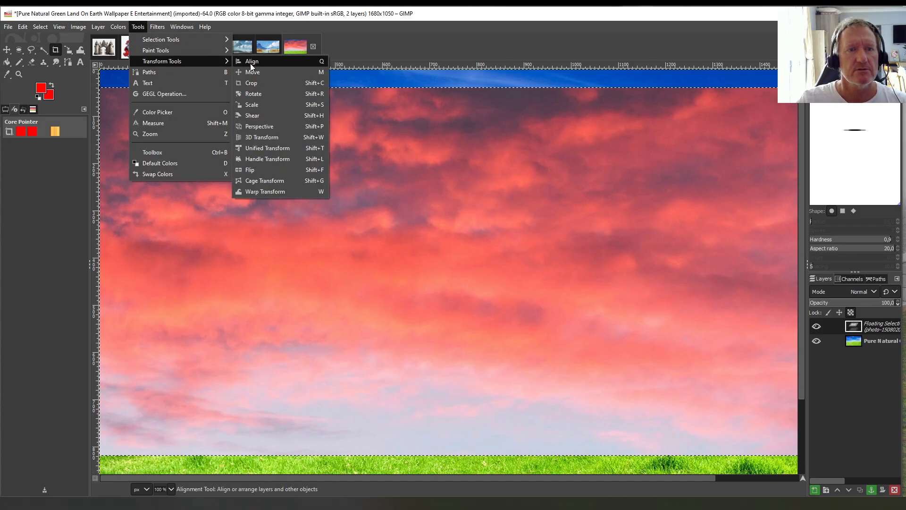
{"action": "left_click", "coordinate": [258, 106]}
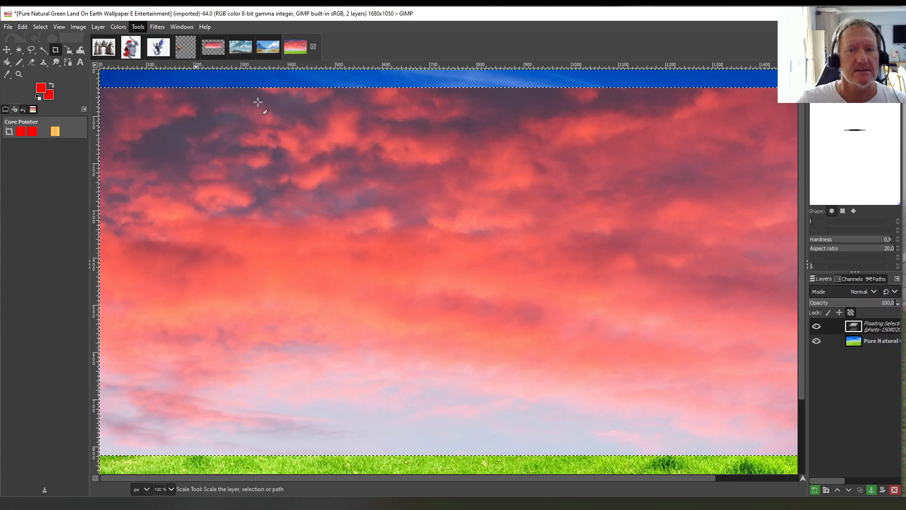
{"action": "left_click", "coordinate": [442, 302]}
{"action": "left_click_drag", "start_coordinate": [598, 271], "coordinate": [453, 202]}
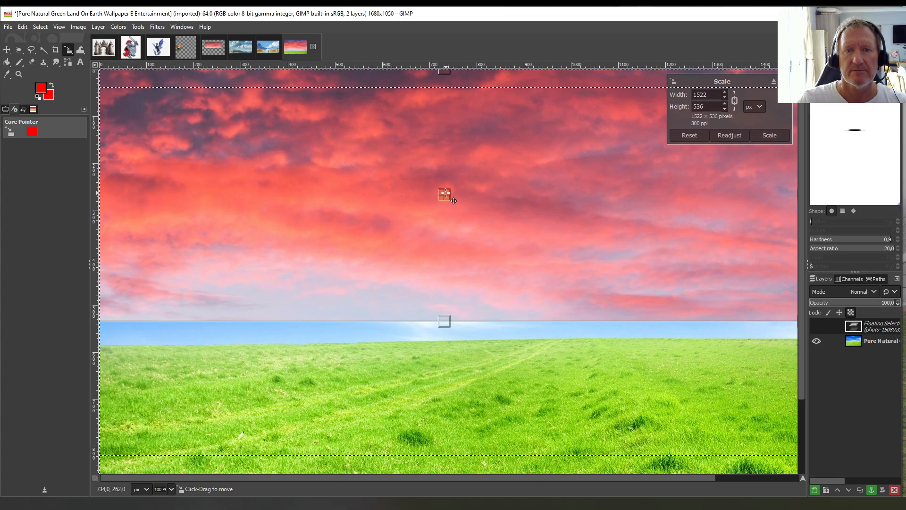
{"action": "left_click_drag", "start_coordinate": [449, 325], "coordinate": [461, 354]}
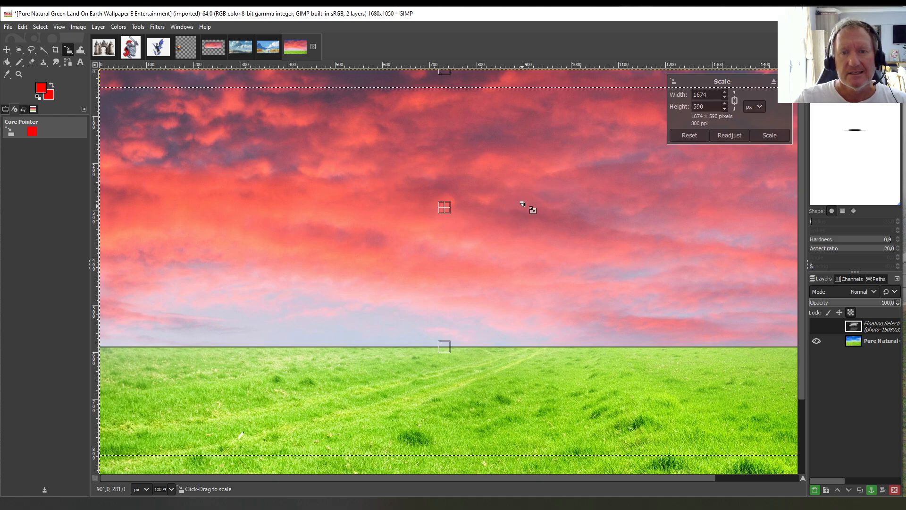
{"action": "scroll", "coordinate": [519, 401], "scroll_direction": "down", "scroll_amount": 3}
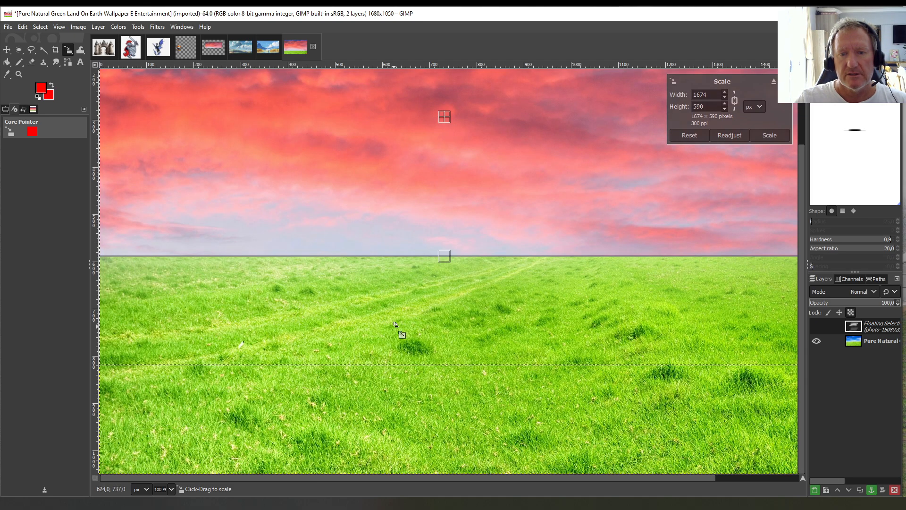
{"action": "scroll", "coordinate": [399, 318], "scroll_direction": "up", "scroll_amount": 3}
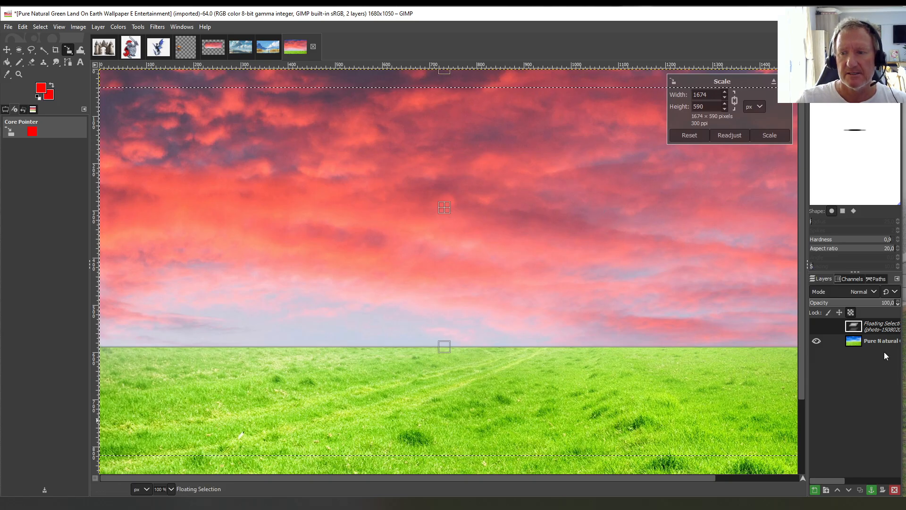
Apply the scaling and anchor the floating sunset sky onto the green field layer
{"action": "left_click", "coordinate": [7, 62]}
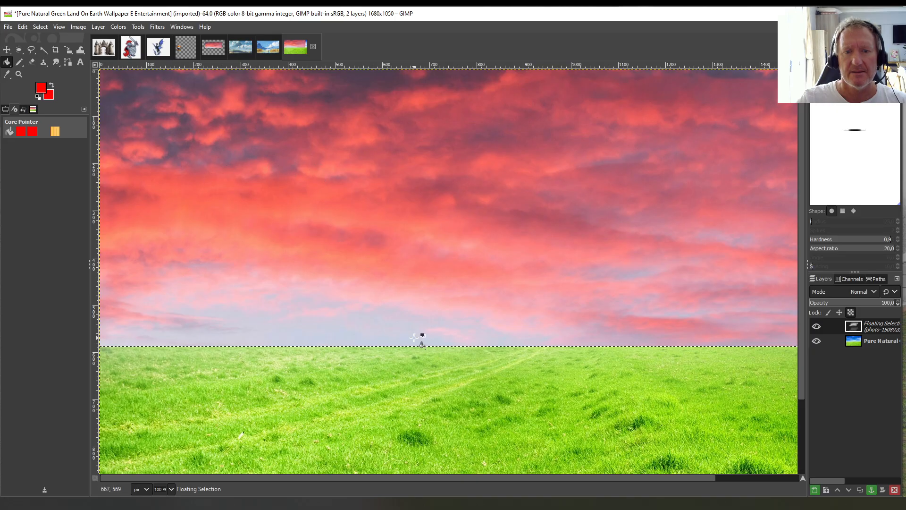
{"action": "right_click", "coordinate": [863, 324]}
{"action": "left_click", "coordinate": [878, 117]}
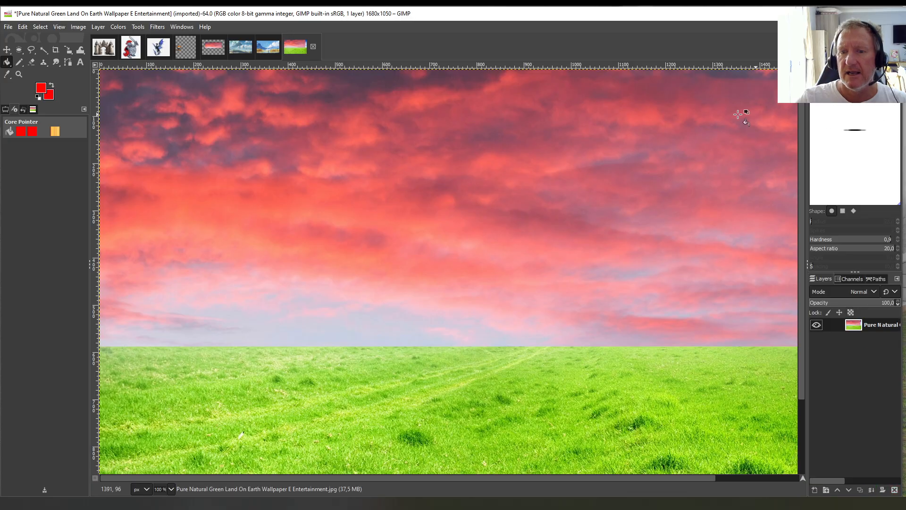
{"action": "scroll", "coordinate": [590, 203], "scroll_direction": "down", "scroll_amount": 4}
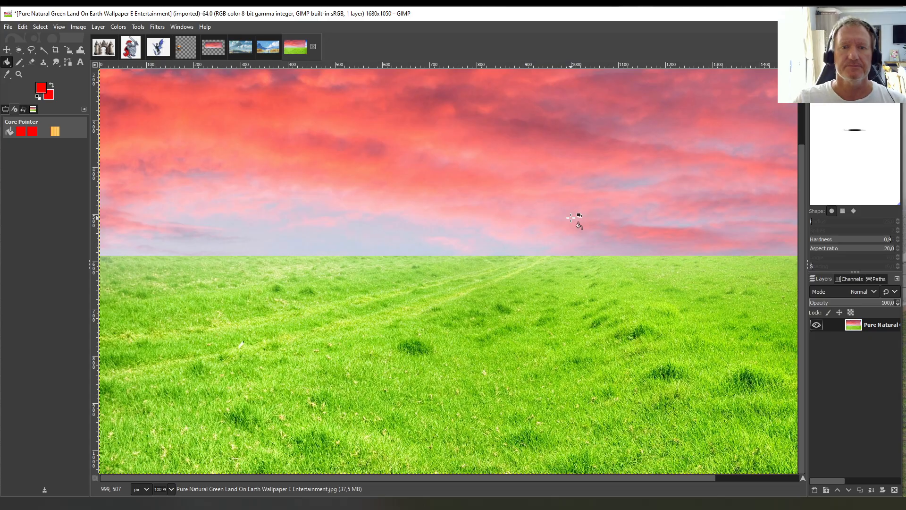
{"action": "scroll", "coordinate": [571, 217], "scroll_direction": "up", "scroll_amount": 4}
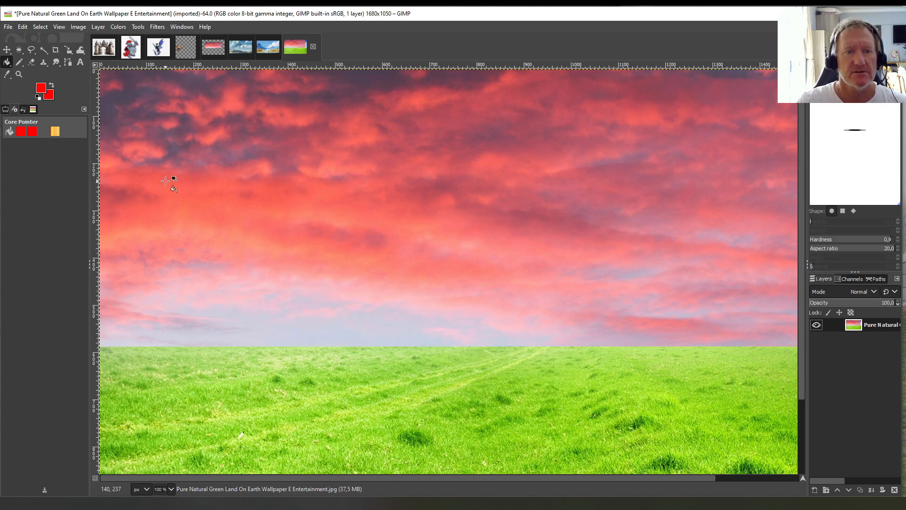
Switch to the browser, search Google for "animated castles png", and return to the castle gate image in GIMP
{"action": "left_click", "coordinate": [106, 48]}
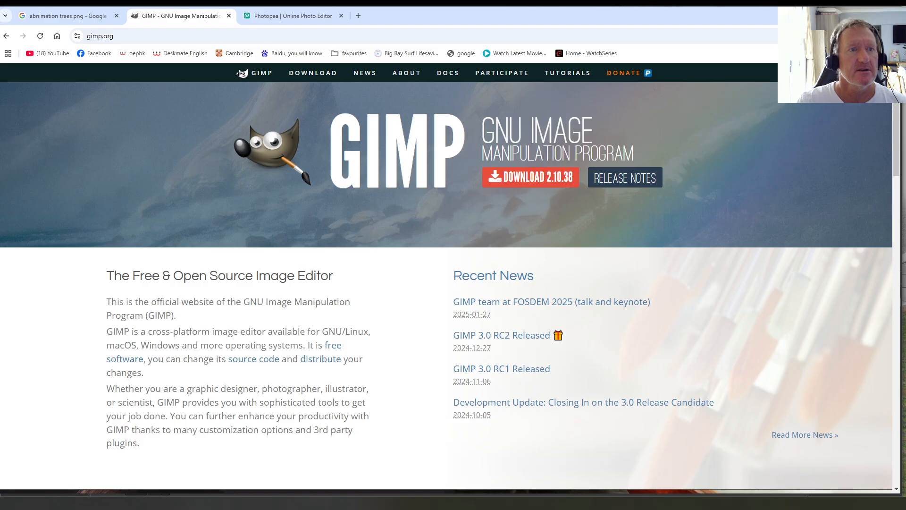
{"action": "left_click", "coordinate": [64, 22]}
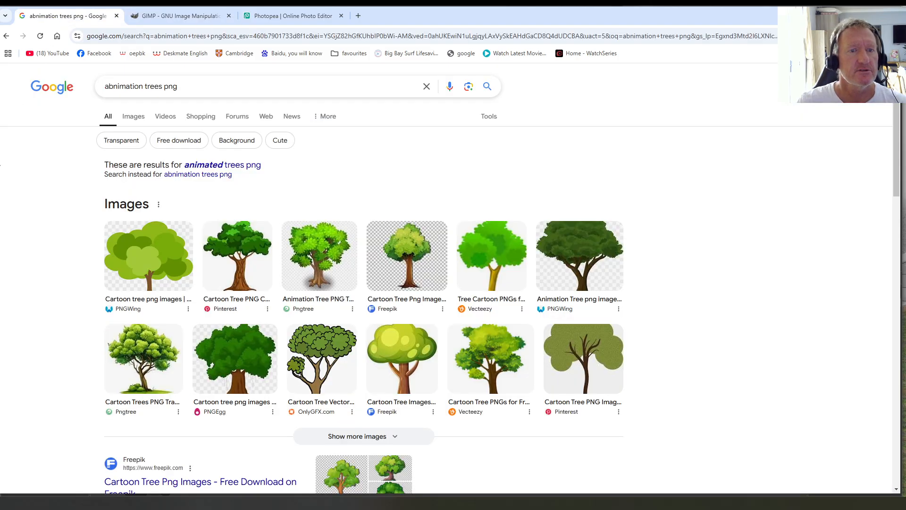
{"action": "left_click_drag", "start_coordinate": [163, 85], "coordinate": [74, 83]}
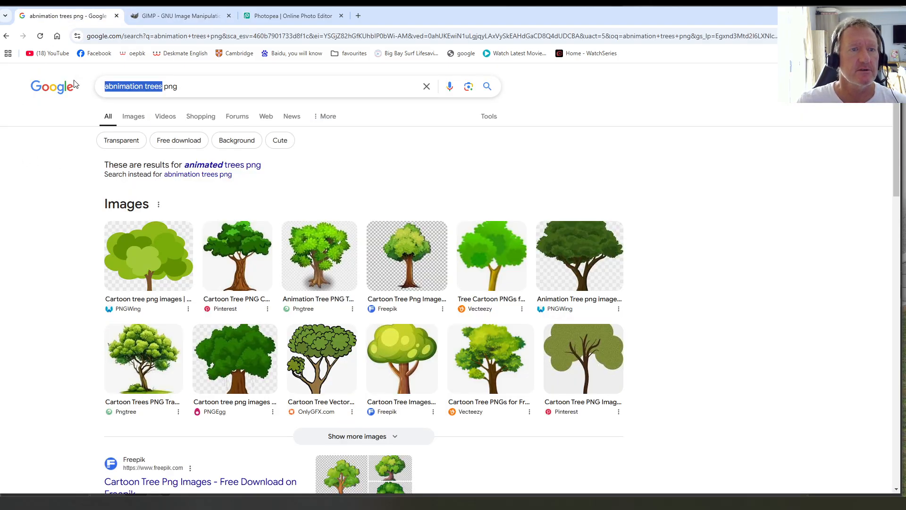
{"action": "type", "text": "ani"}
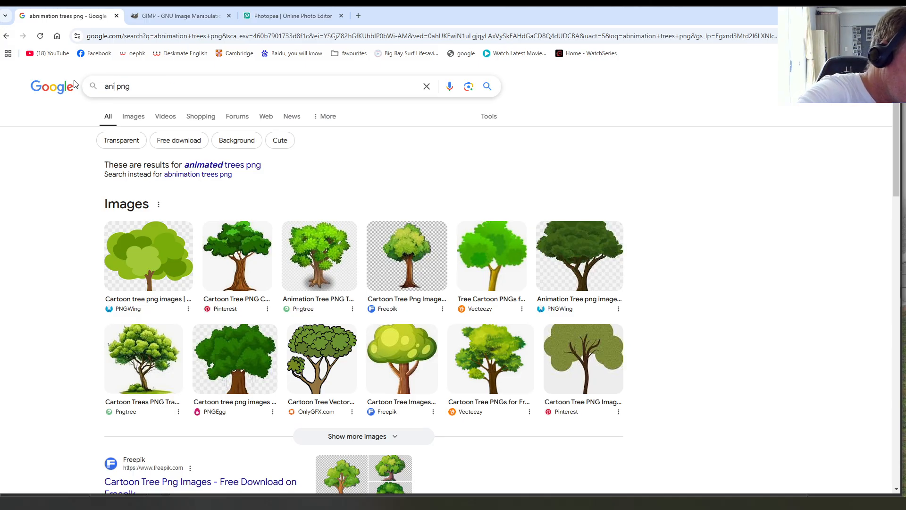
{"action": "type", "text": "mated castles"}
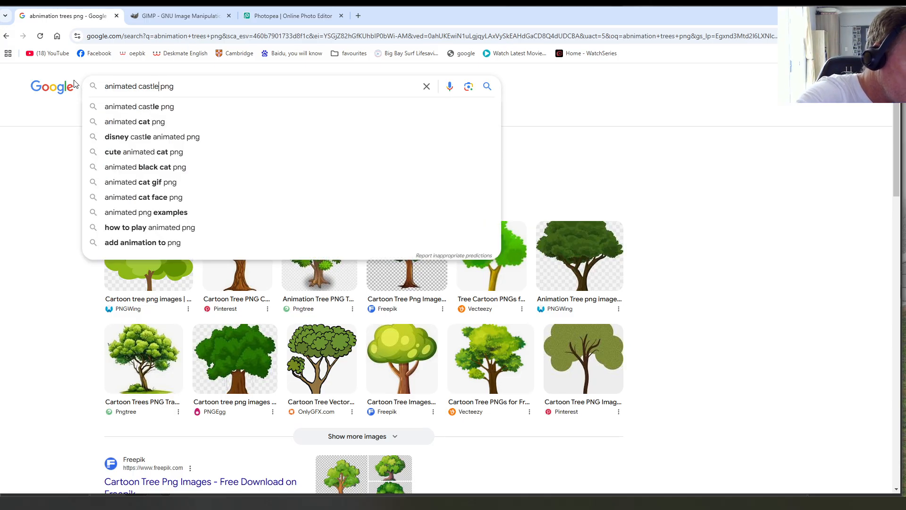
{"action": "key", "text": "Return"}
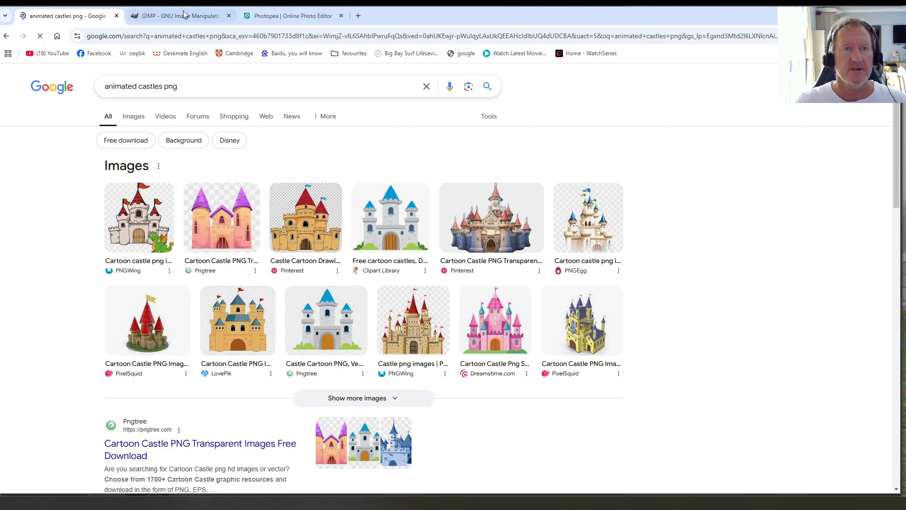
{"action": "left_click", "coordinate": [848, 14]}
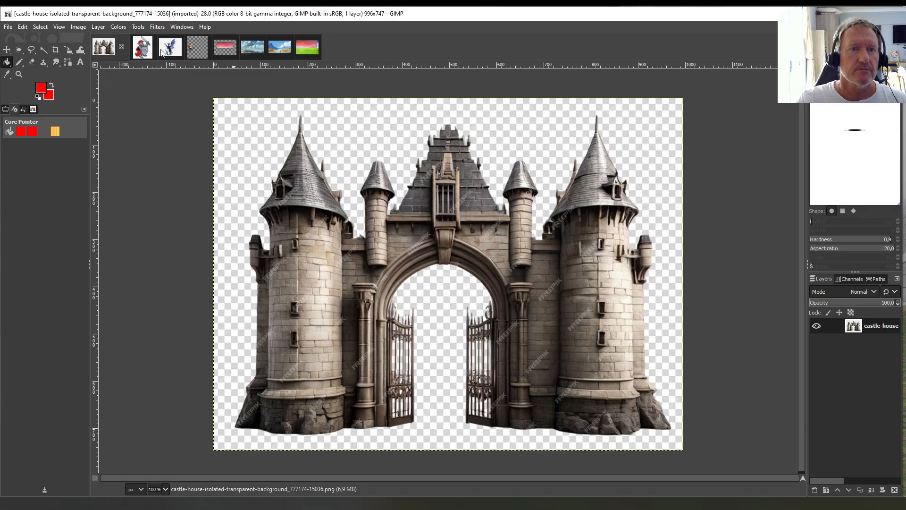
Try copying the castle gate layer and pasting it into the green field image with the red sky
{"action": "left_click", "coordinate": [302, 48]}
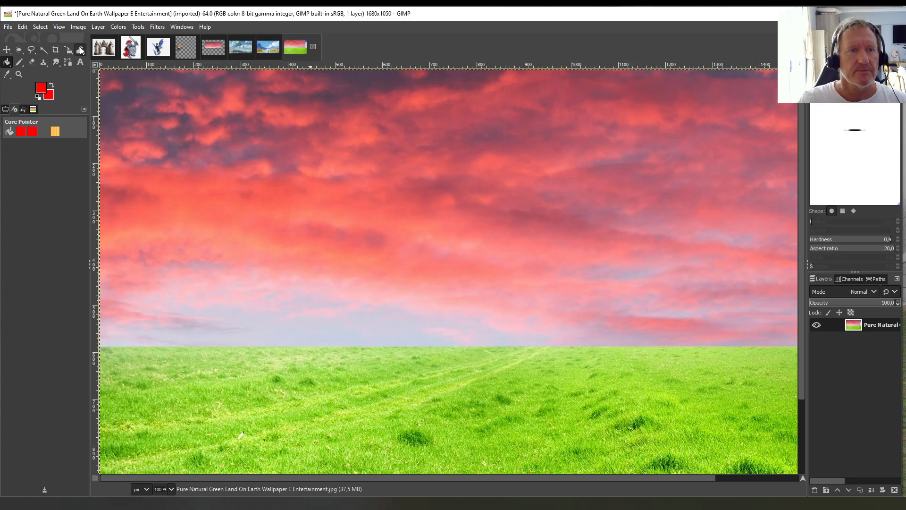
{"action": "left_click", "coordinate": [99, 50]}
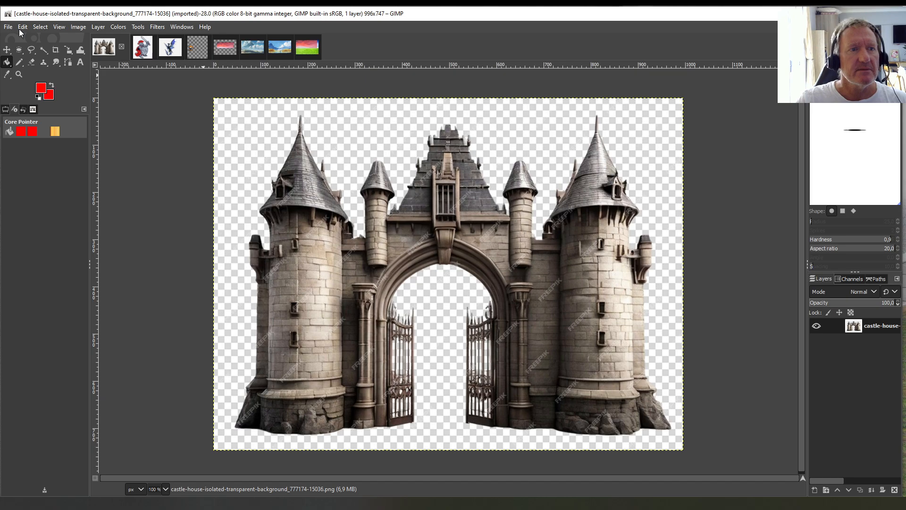
{"action": "left_click", "coordinate": [22, 28]}
{"action": "left_click", "coordinate": [43, 91]}
{"action": "left_click", "coordinate": [308, 47]}
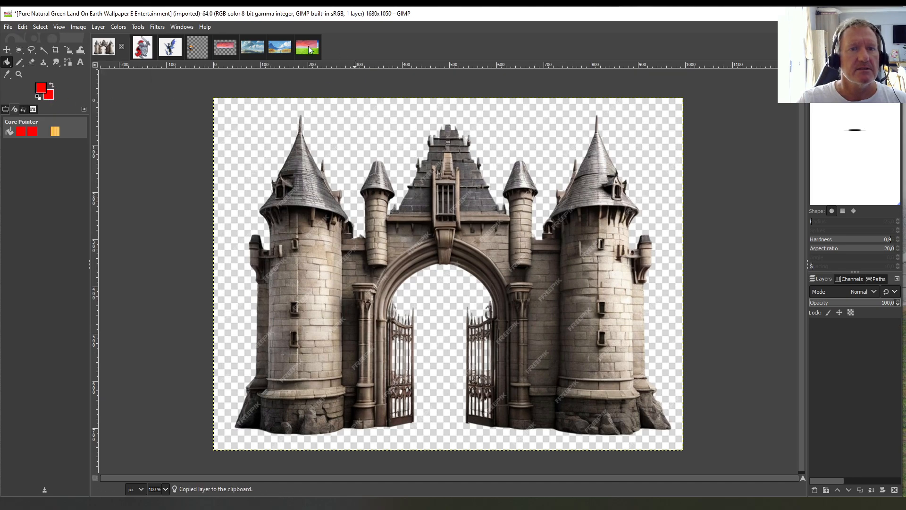
{"action": "left_click", "coordinate": [23, 27]}
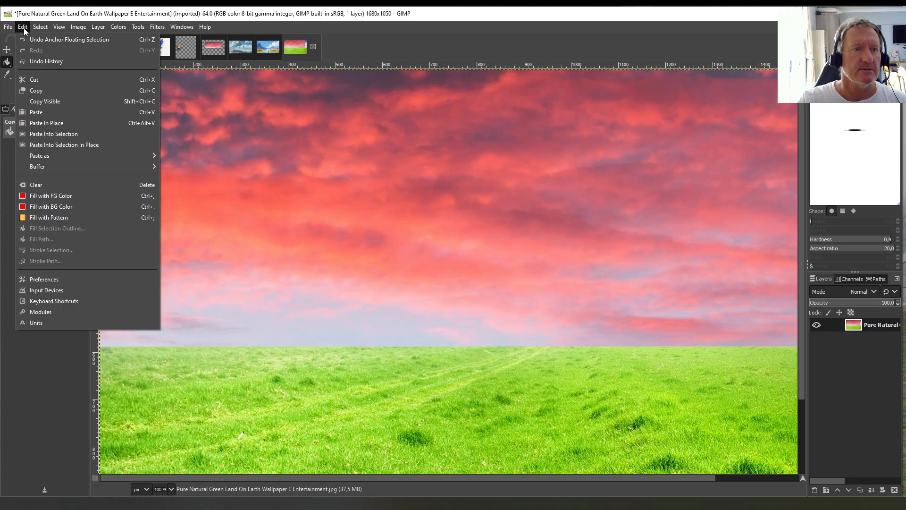
{"action": "left_click", "coordinate": [37, 111]}
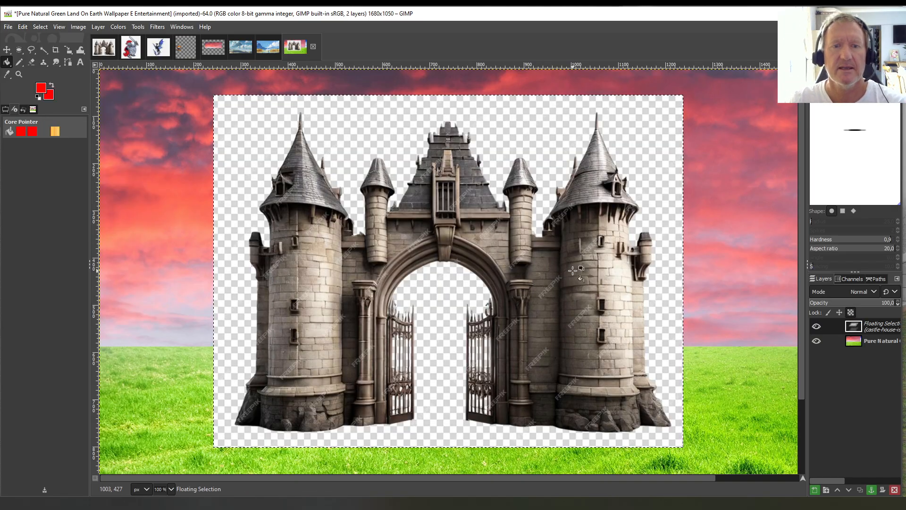
Undo the castle paste in the field image and return to the castle gate image
{"action": "left_click", "coordinate": [21, 28]}
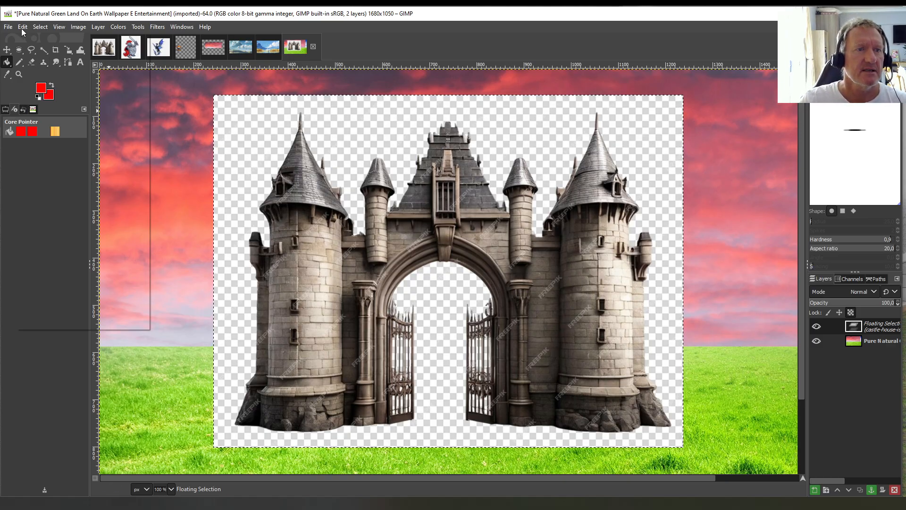
{"action": "left_click", "coordinate": [34, 40]}
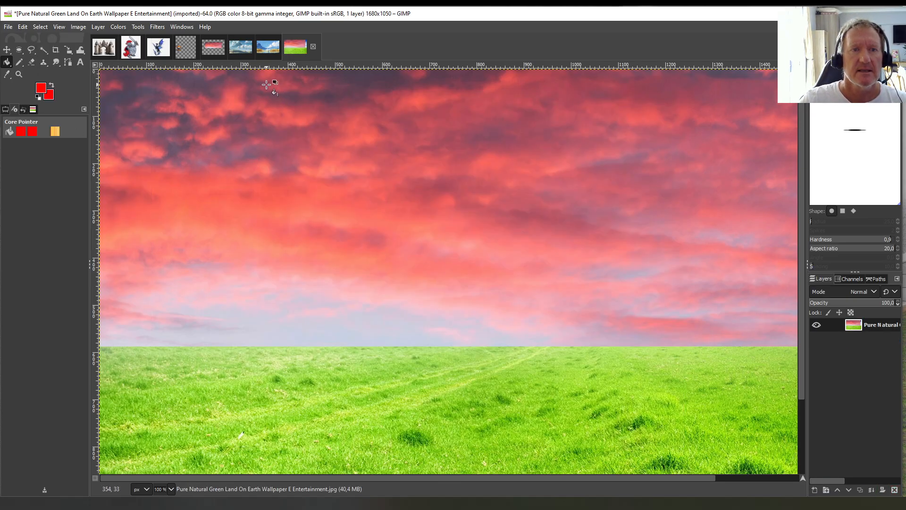
{"action": "left_click", "coordinate": [105, 47]}
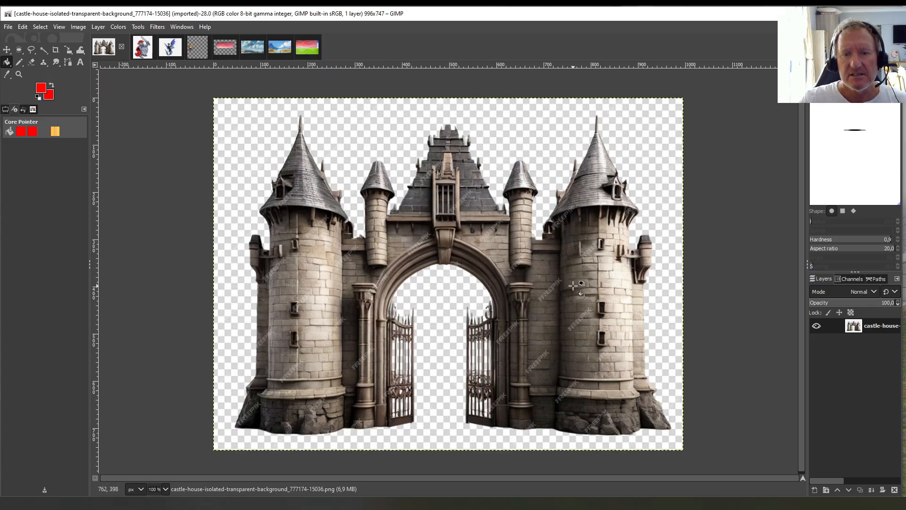
In the castle gate image, apply Color to Alpha to the layer with white as the colour made transparent
{"action": "left_click", "coordinate": [317, 49]}
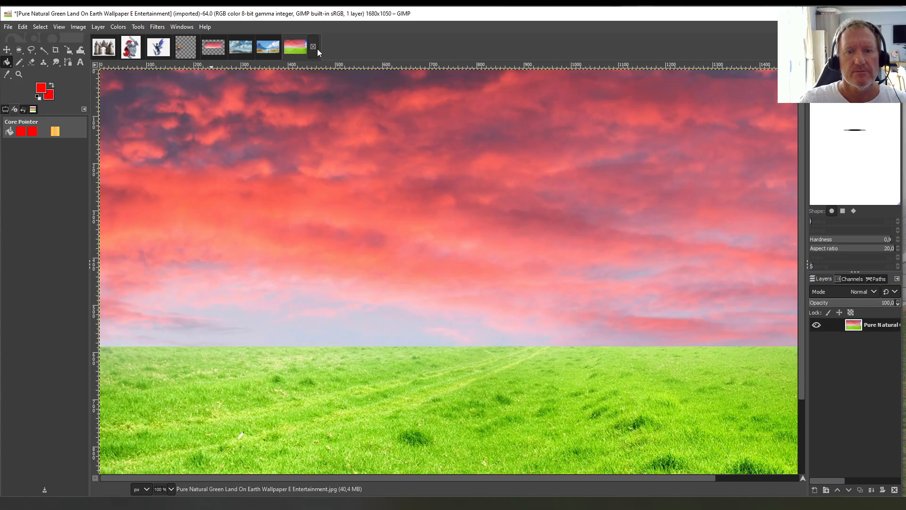
{"action": "left_click", "coordinate": [98, 48]}
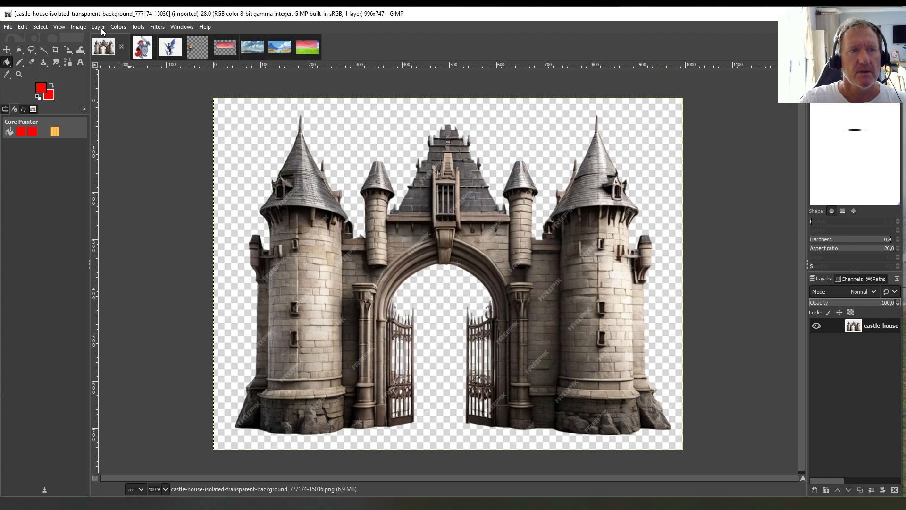
{"action": "left_click", "coordinate": [98, 28]}
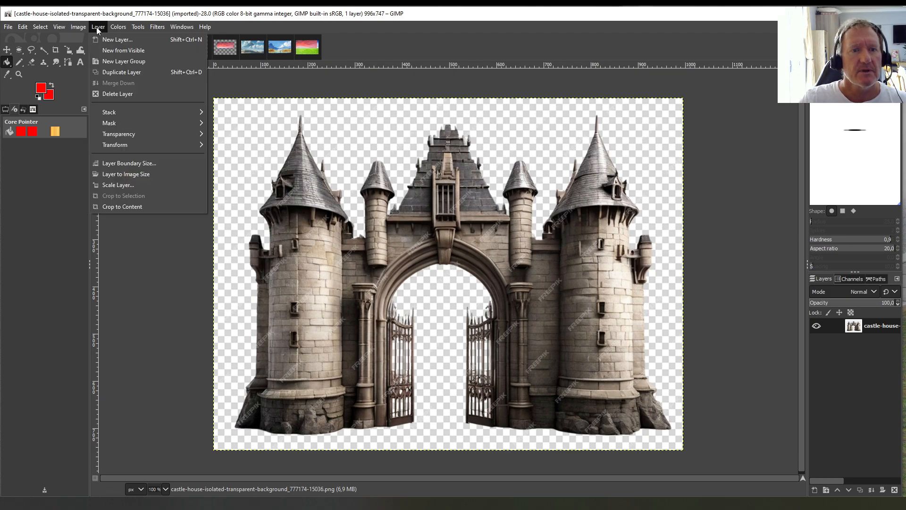
{"action": "mouse_move", "coordinate": [133, 137]}
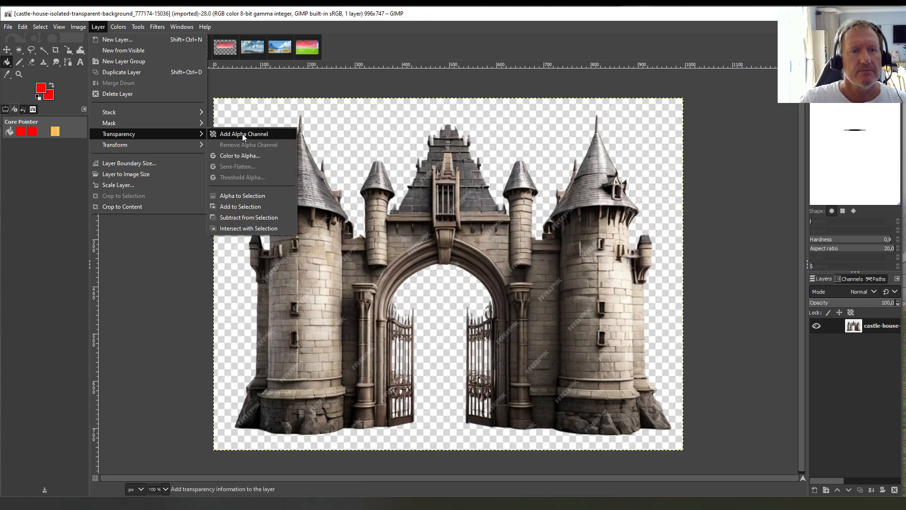
{"action": "left_click", "coordinate": [245, 155]}
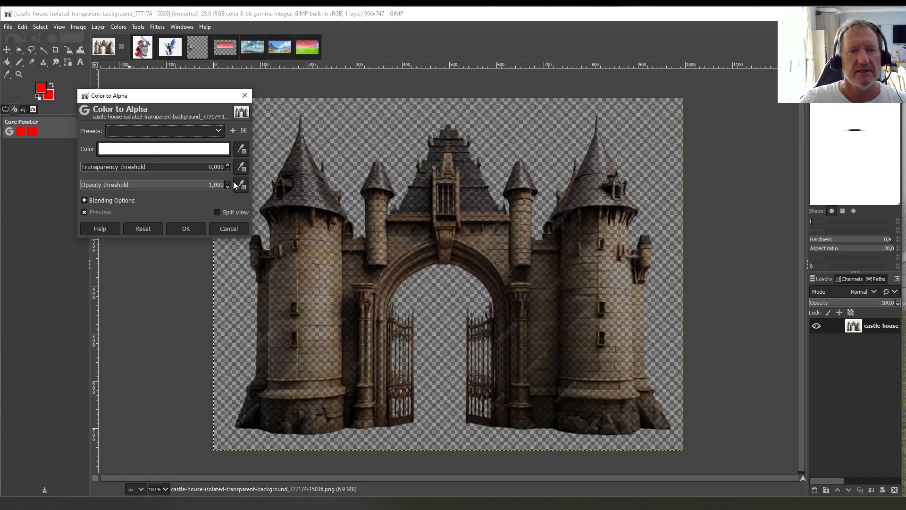
{"action": "left_click", "coordinate": [186, 229]}
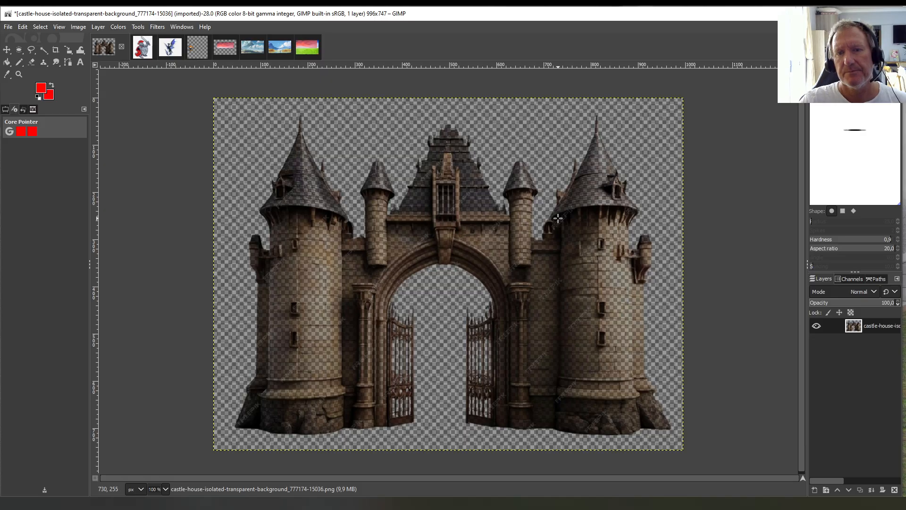
Outline the whole castle gate with a closed Free Select polygon that follows its towers and base
{"action": "left_click", "coordinate": [32, 51]}
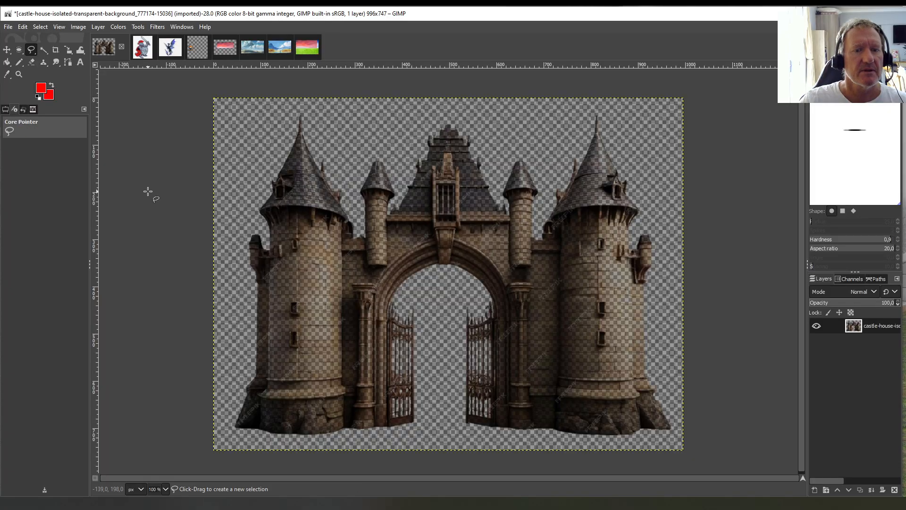
{"action": "left_click", "coordinate": [229, 440]}
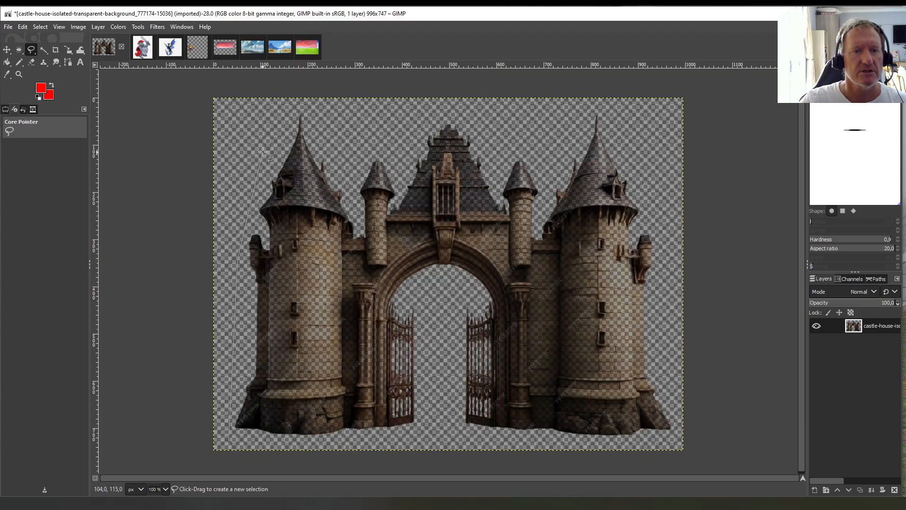
{"action": "left_click", "coordinate": [263, 150]}
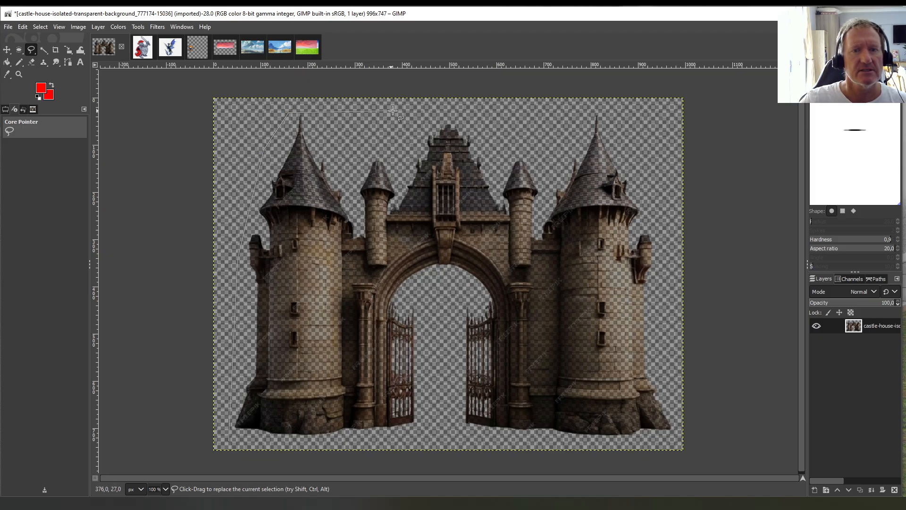
{"action": "left_click", "coordinate": [315, 112]}
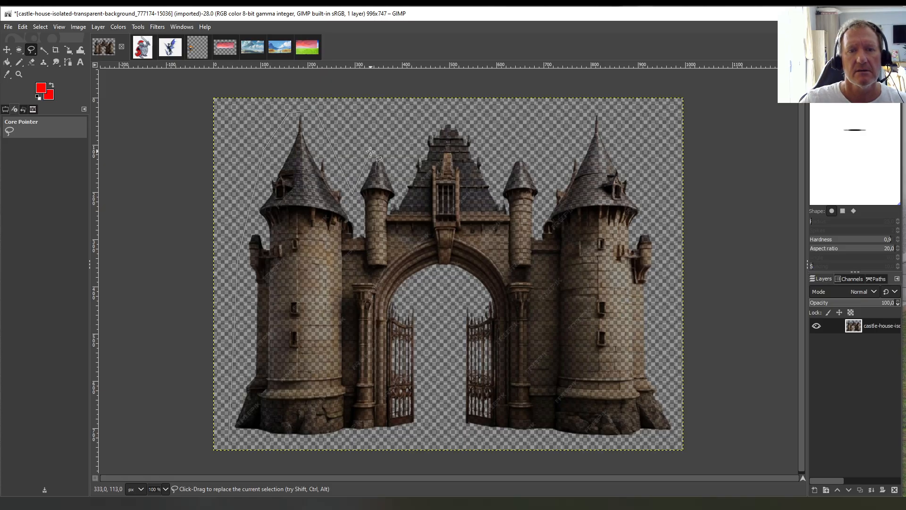
{"action": "left_click", "coordinate": [400, 179]}
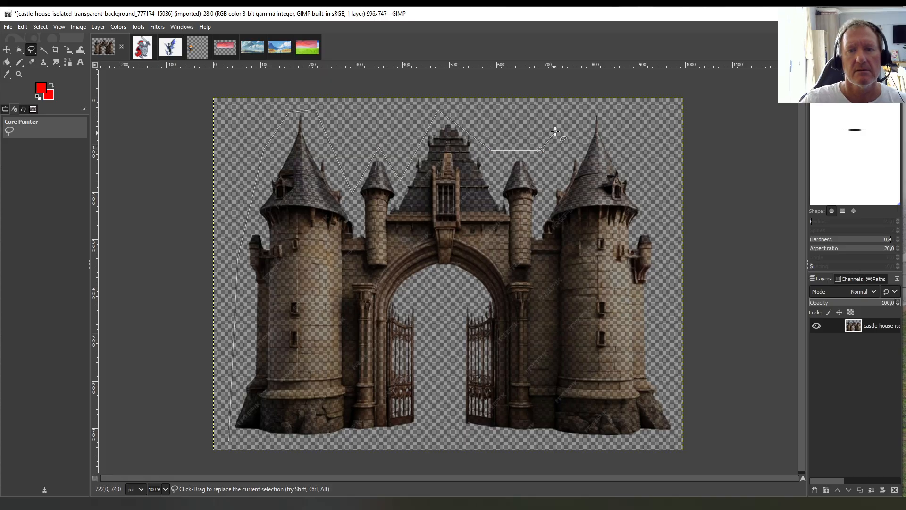
{"action": "left_click", "coordinate": [599, 107]}
{"action": "left_click", "coordinate": [646, 134]}
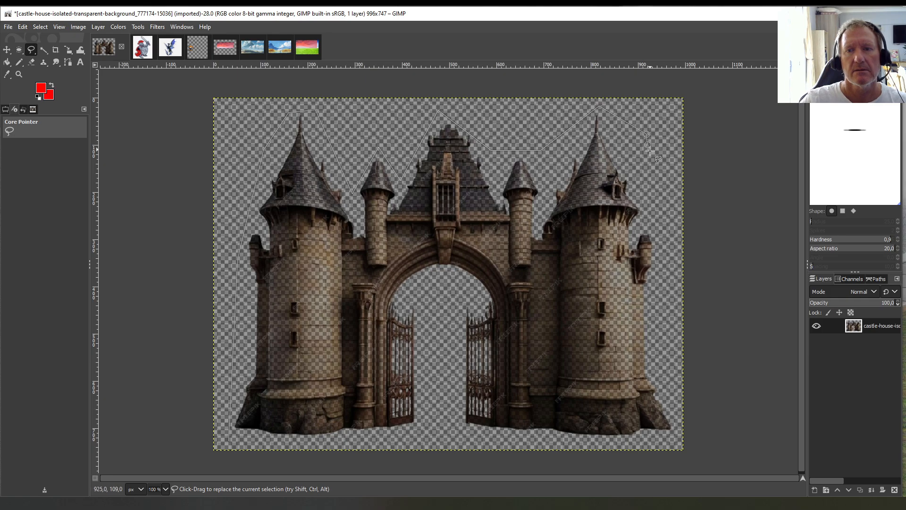
{"action": "double_click", "coordinate": [677, 436]}
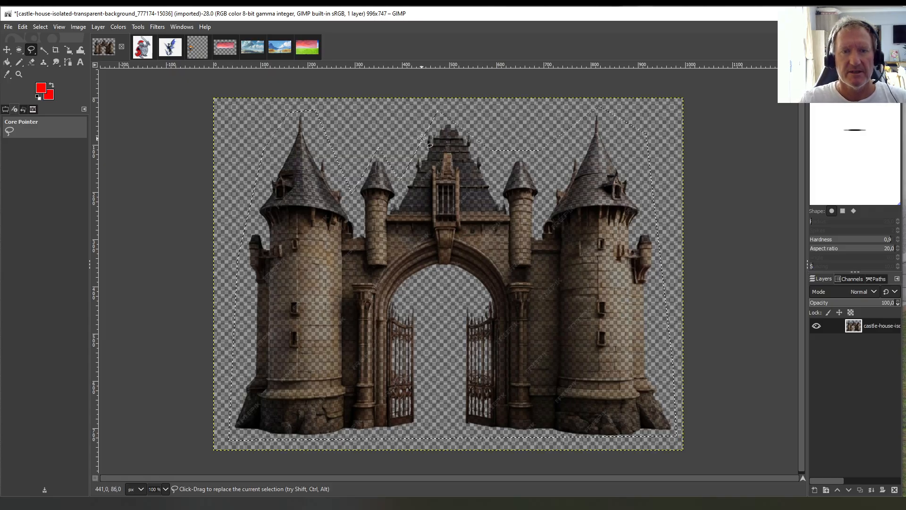
{"action": "key", "text": "Return"}
Copy the selected castle gate and paste it into the green field image with the red sky
{"action": "left_click", "coordinate": [21, 28]}
{"action": "left_click", "coordinate": [36, 92]}
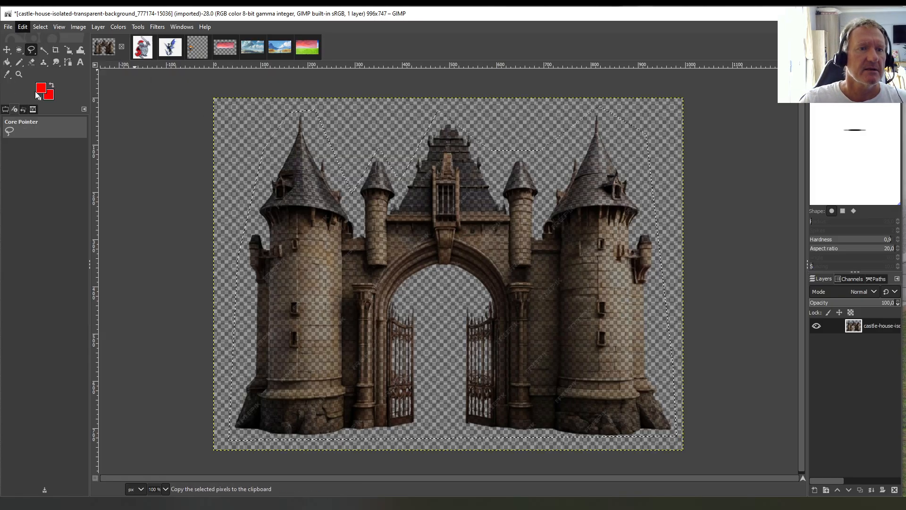
{"action": "left_click", "coordinate": [302, 45]}
{"action": "left_click", "coordinate": [22, 27]}
{"action": "left_click", "coordinate": [37, 114]}
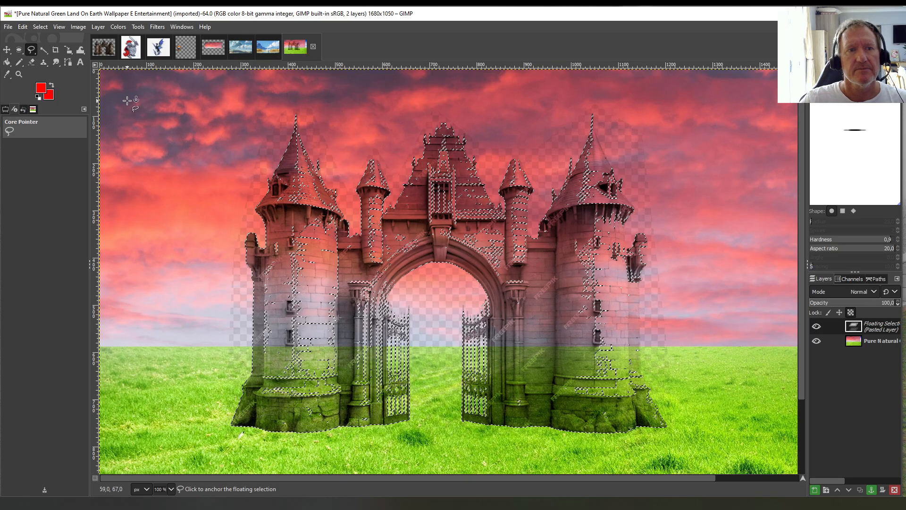
Scale the pasted castle gate to 632 × 472 px and place it at the far left with its base on the horizon
{"action": "left_click", "coordinate": [141, 29]}
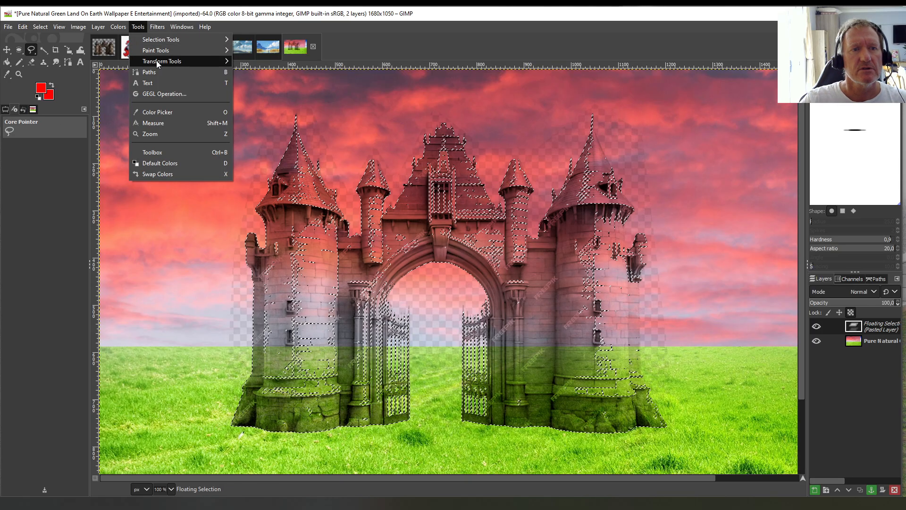
{"action": "mouse_move", "coordinate": [156, 60]}
{"action": "left_click", "coordinate": [252, 104]}
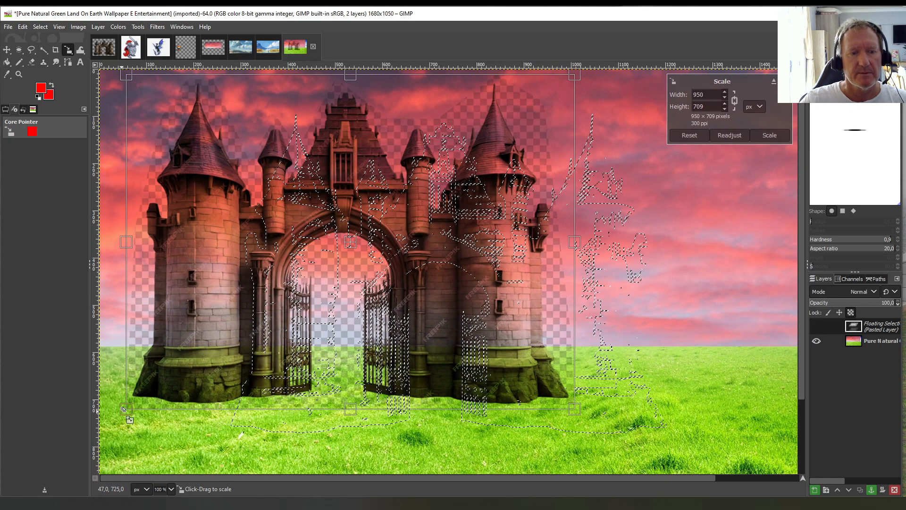
{"action": "left_click_drag", "start_coordinate": [126, 409], "coordinate": [376, 222]}
{"action": "left_click_drag", "start_coordinate": [405, 264], "coordinate": [305, 339]}
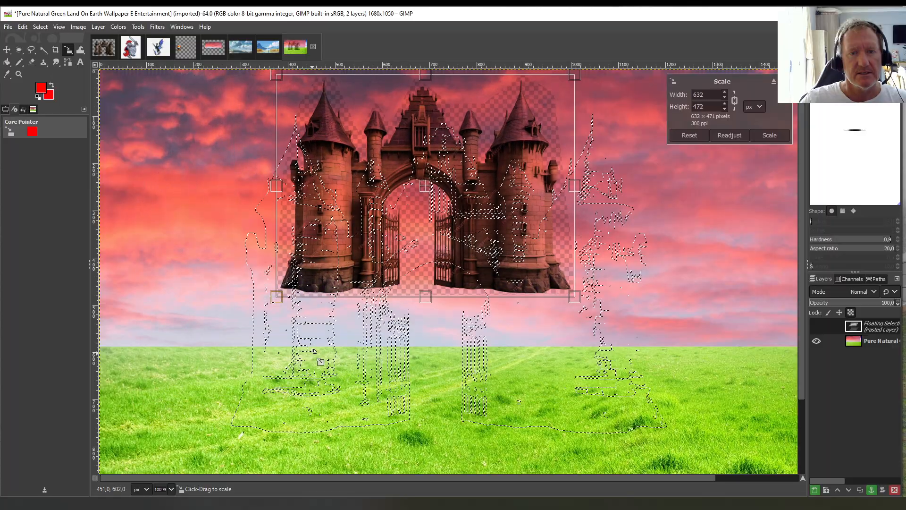
{"action": "left_click_drag", "start_coordinate": [427, 186], "coordinate": [245, 245]}
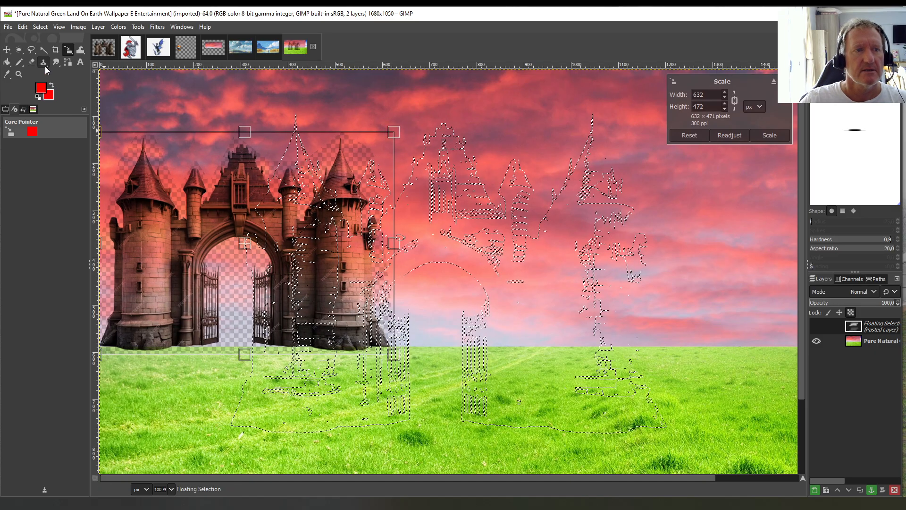
Apply the castle gate's scaling and anchor the floating selection onto the field layer
{"action": "left_click", "coordinate": [8, 61]}
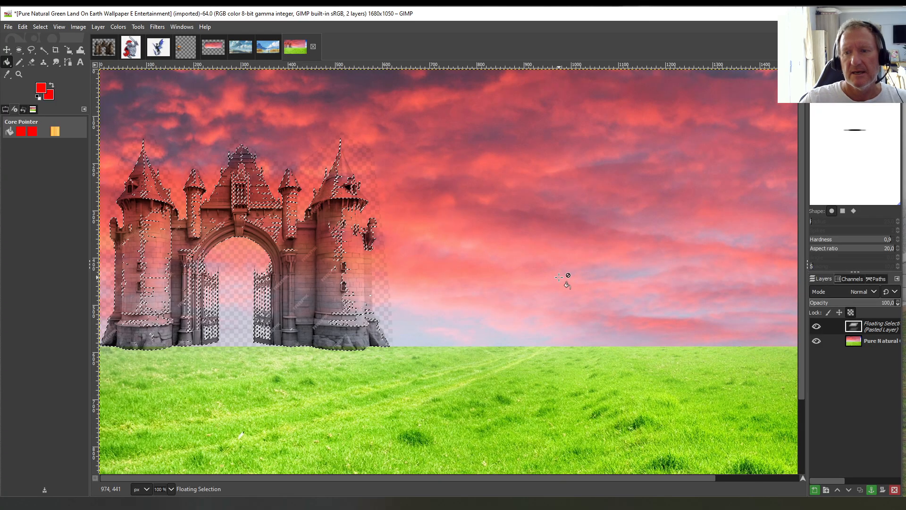
{"action": "right_click", "coordinate": [877, 329]}
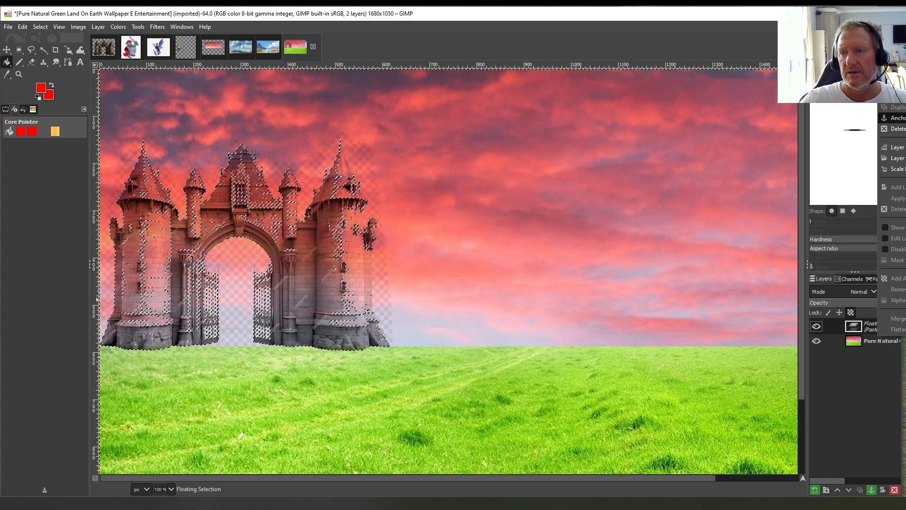
{"action": "left_click", "coordinate": [898, 118]}
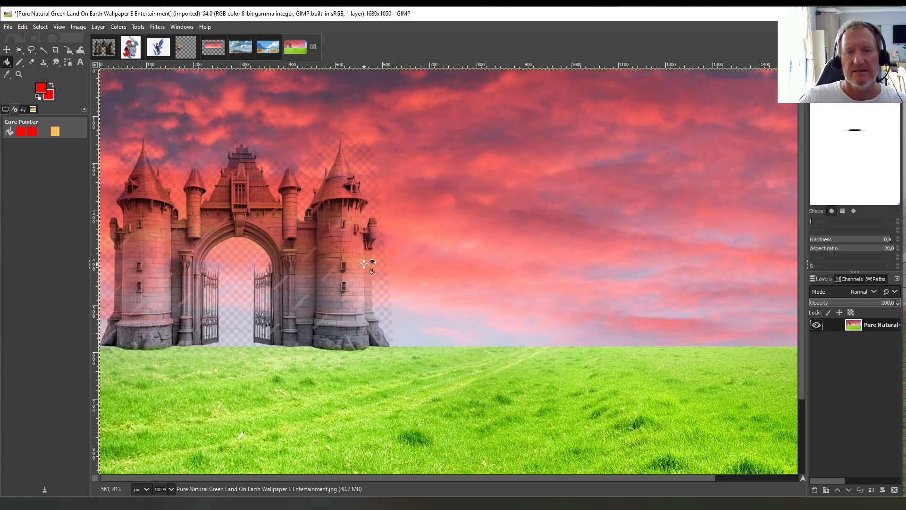
Sample the salmon-red sky colour beside the castle and bucket fill the checkered remnants around its right tower
{"action": "left_click", "coordinate": [7, 76]}
{"action": "left_click", "coordinate": [399, 248]}
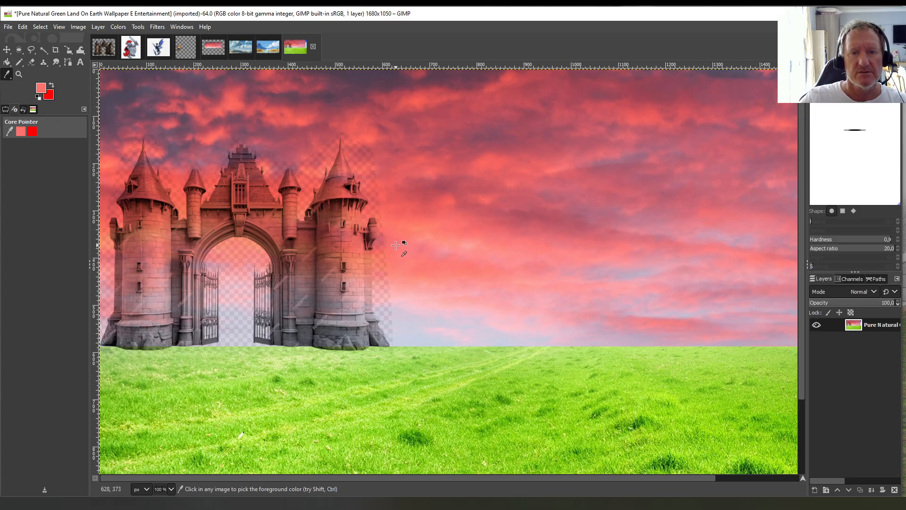
{"action": "left_click", "coordinate": [6, 62]}
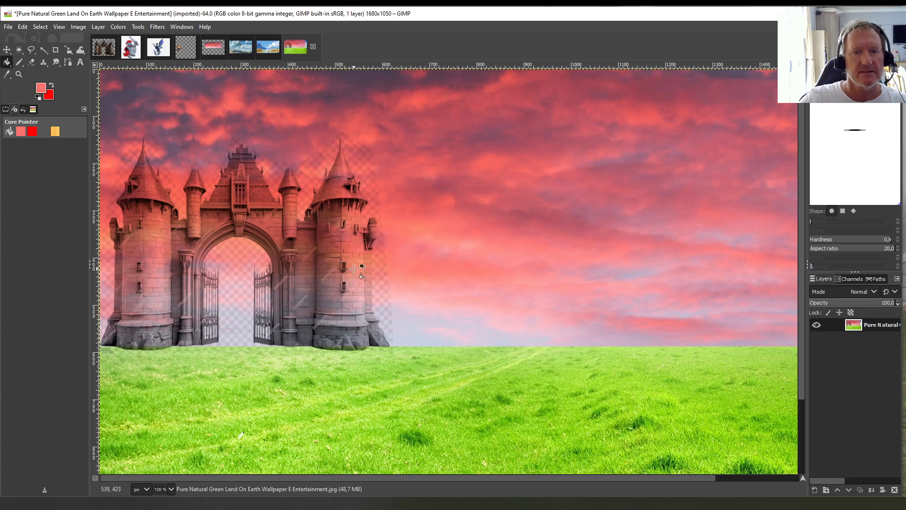
{"action": "left_click", "coordinate": [384, 273]}
{"action": "left_click", "coordinate": [397, 306]}
{"action": "left_click", "coordinate": [394, 316]}
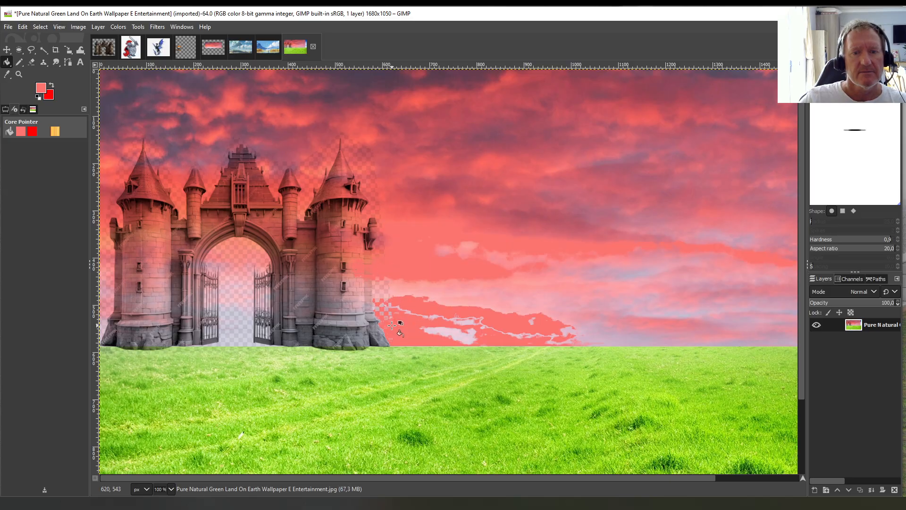
{"action": "left_click", "coordinate": [375, 253]}
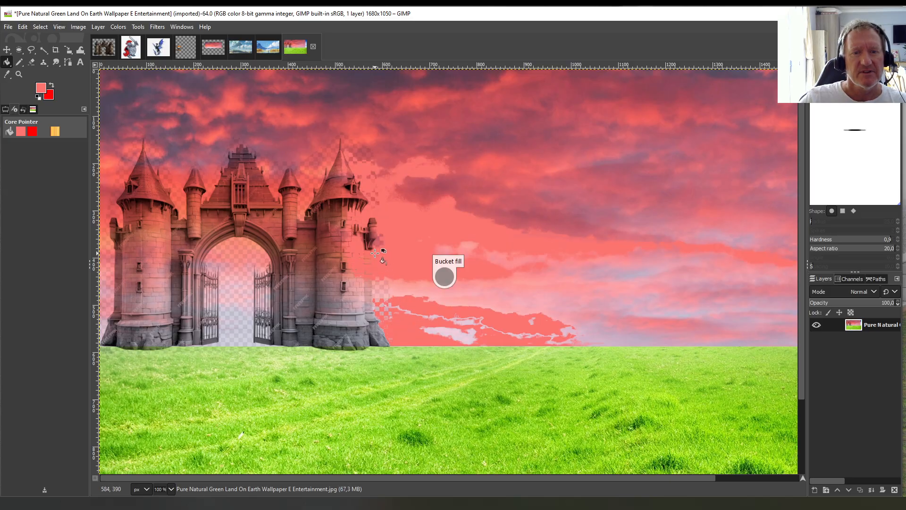
{"action": "left_click", "coordinate": [308, 159]}
Undo the most recent bucket fills in the sky around the castle
{"action": "left_click", "coordinate": [21, 27]}
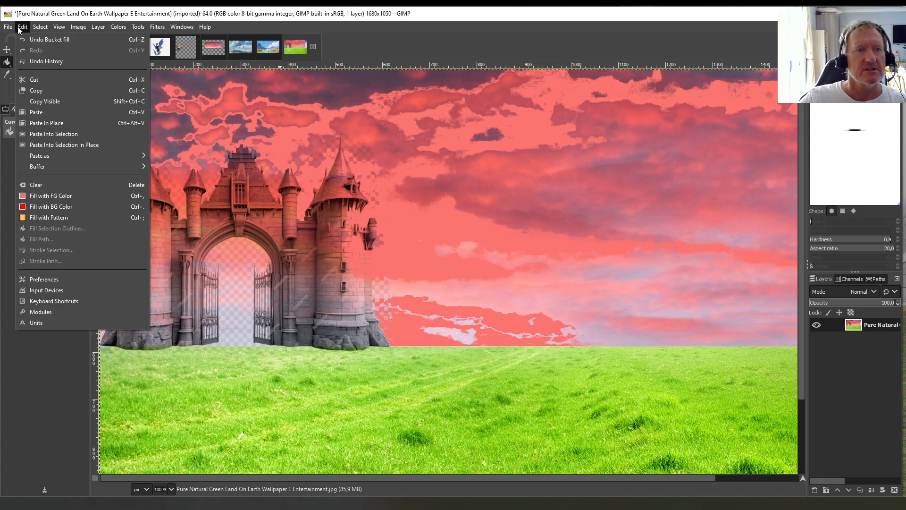
{"action": "left_click", "coordinate": [28, 37]}
{"action": "left_click", "coordinate": [21, 26]}
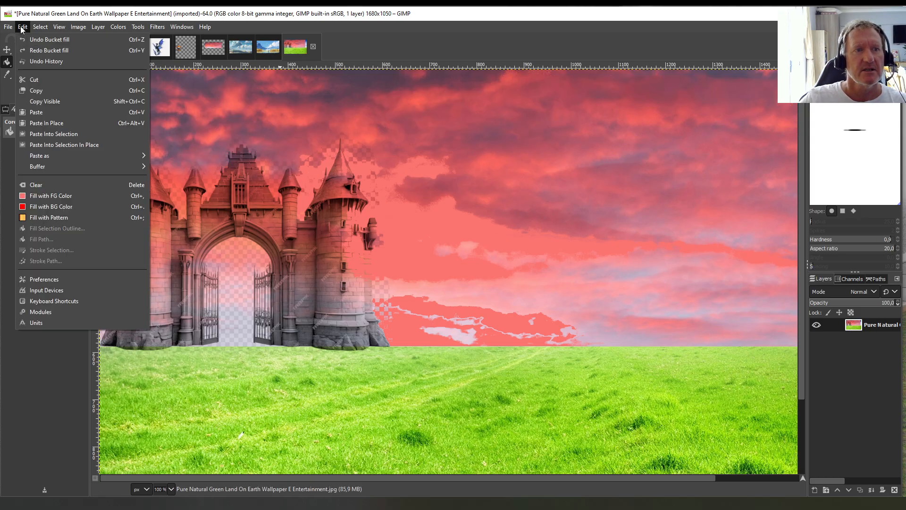
{"action": "left_click", "coordinate": [28, 38]}
{"action": "left_click", "coordinate": [23, 27]}
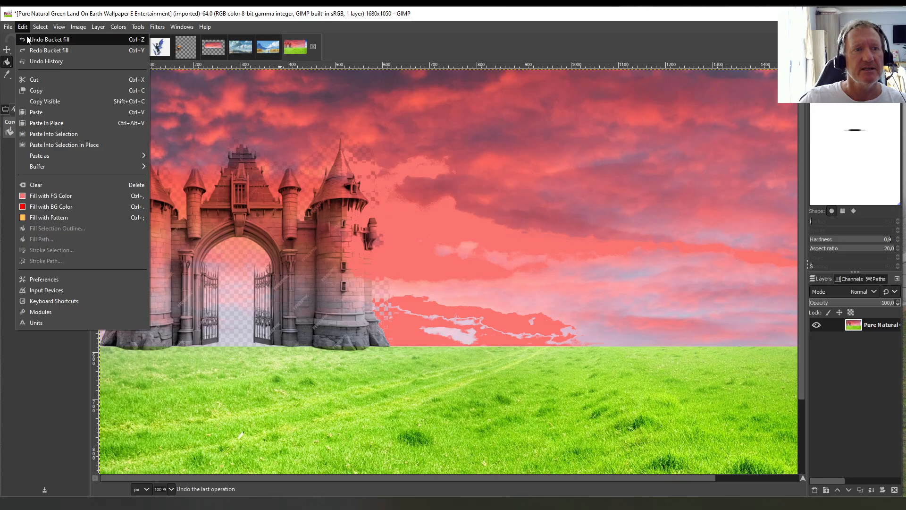
{"action": "left_click", "coordinate": [27, 37]}
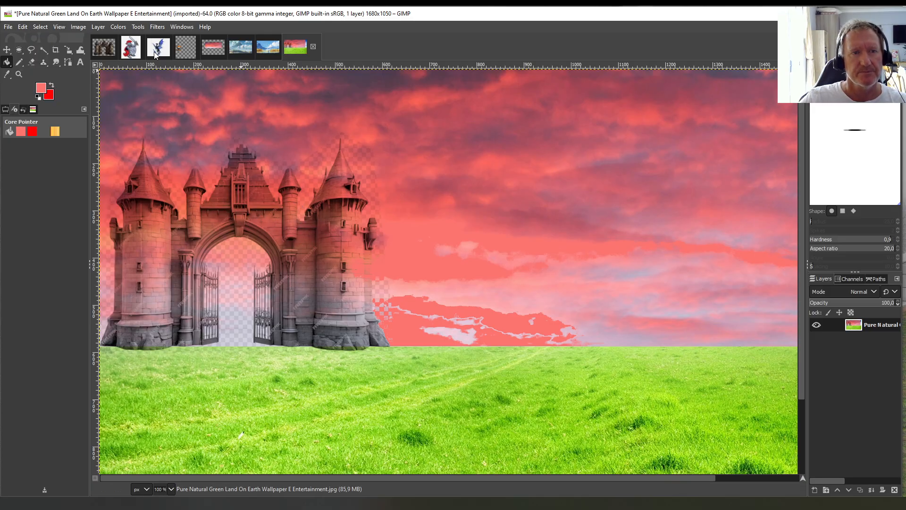
Undo the free selection and Color to Alpha in the castle gate image, and return to the green field image
{"action": "left_click", "coordinate": [103, 47]}
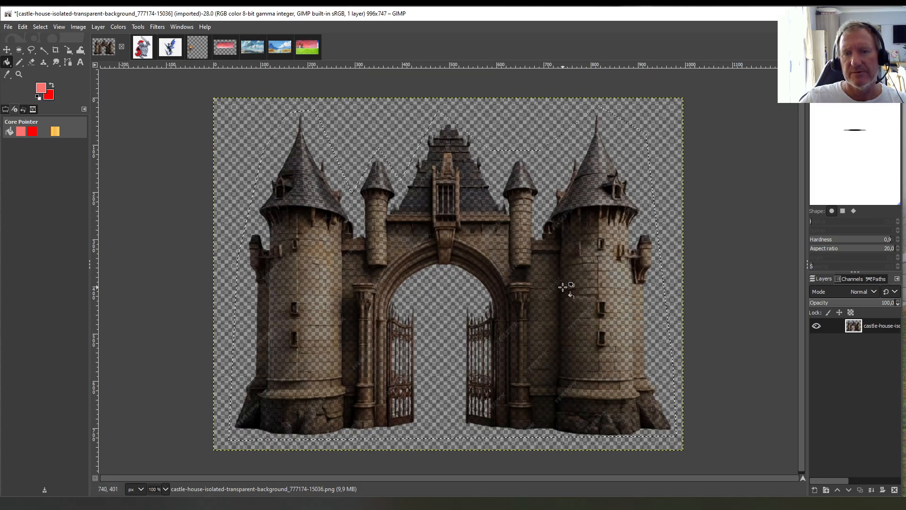
{"action": "left_click", "coordinate": [23, 28]}
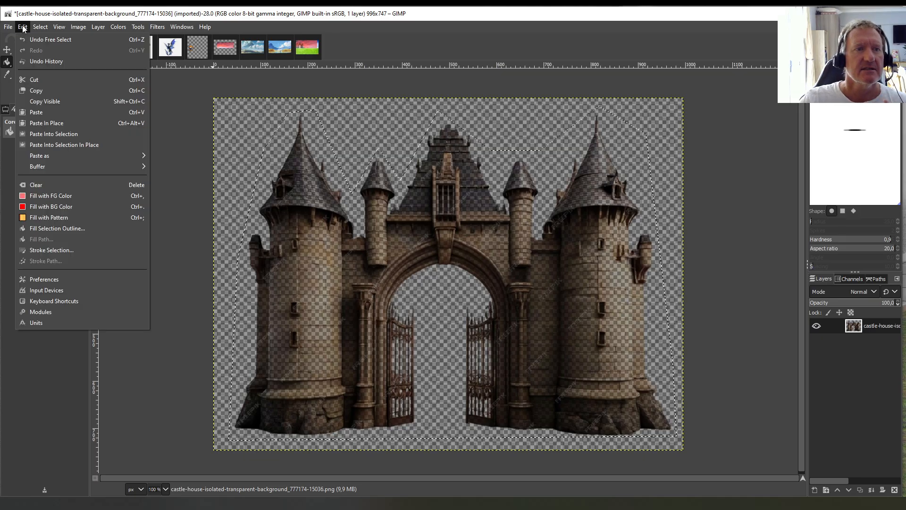
{"action": "mouse_move", "coordinate": [35, 30]}
{"action": "left_click", "coordinate": [27, 39]}
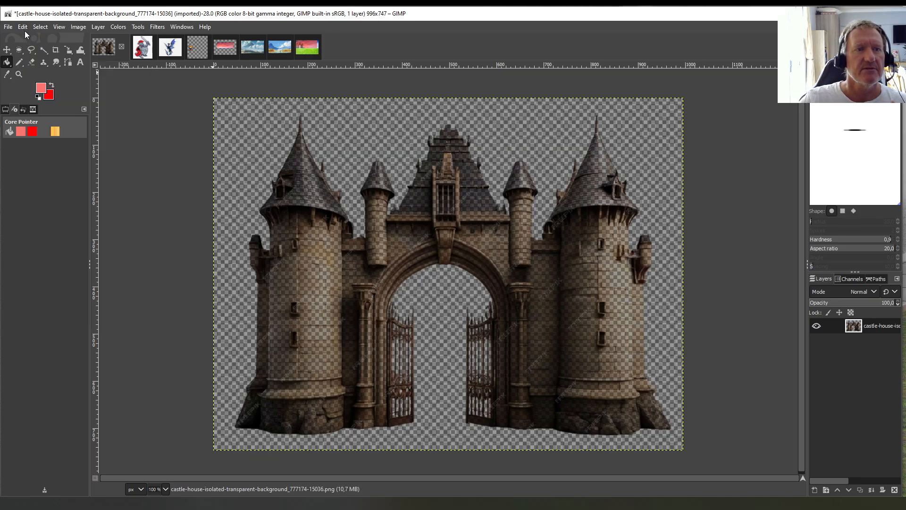
{"action": "left_click", "coordinate": [24, 28]}
{"action": "left_click", "coordinate": [27, 36]}
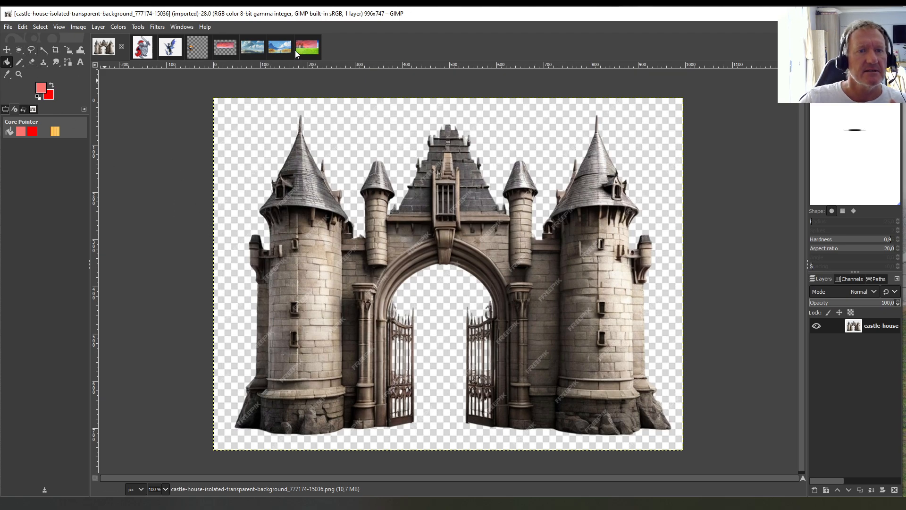
{"action": "left_click", "coordinate": [307, 47]}
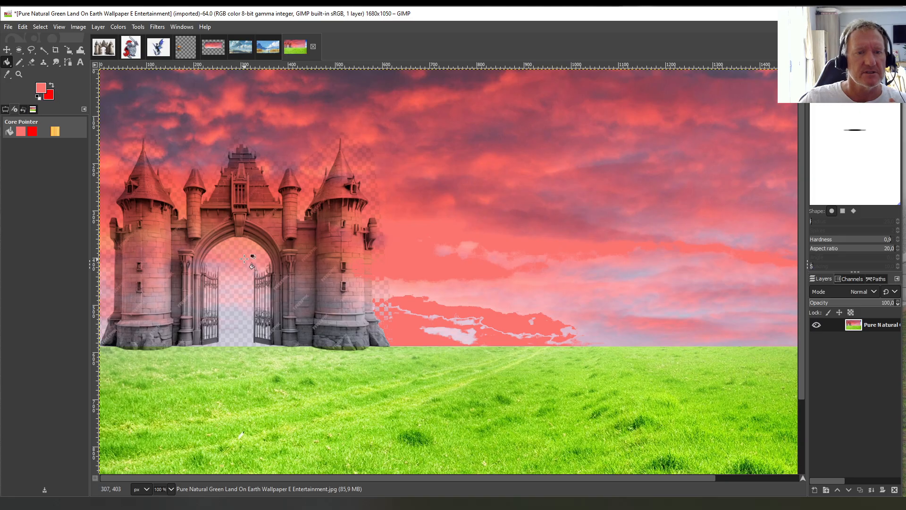
Undo the remaining bucket fills in the sky beside the castle gate
{"action": "left_click", "coordinate": [22, 26]}
{"action": "left_click", "coordinate": [29, 39]}
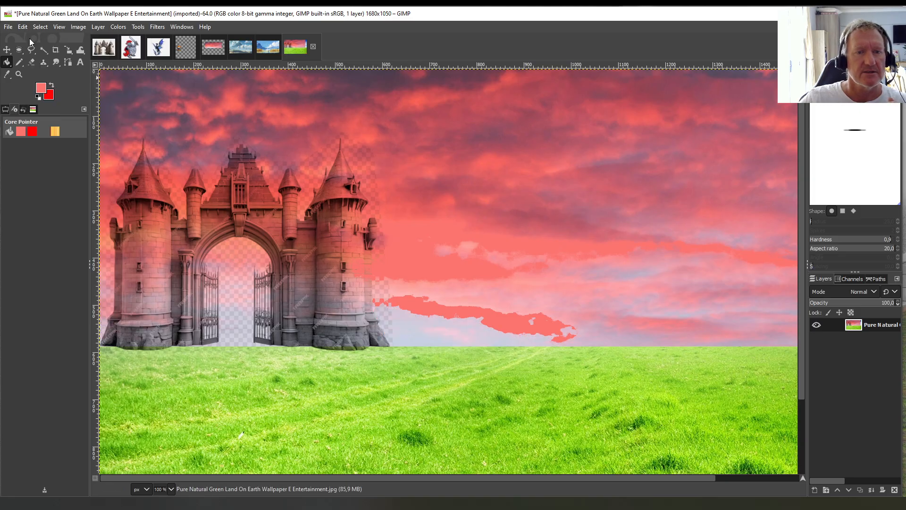
{"action": "left_click", "coordinate": [23, 28]}
{"action": "left_click", "coordinate": [29, 38]}
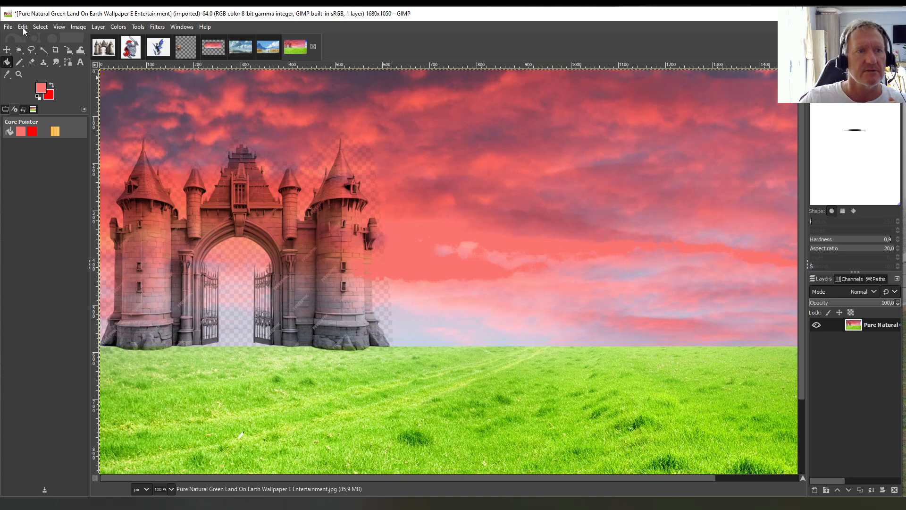
{"action": "left_click", "coordinate": [23, 28]}
{"action": "left_click", "coordinate": [29, 37]}
Undo the anchoring, scaling and pasting of the semi-transparent castle gate on the green field image
{"action": "left_click", "coordinate": [24, 29]}
{"action": "left_click", "coordinate": [25, 36]}
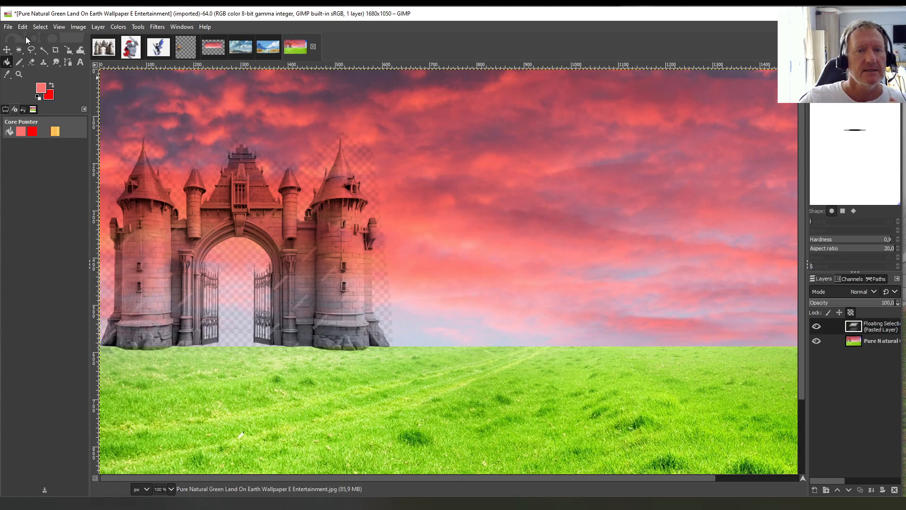
{"action": "left_click", "coordinate": [22, 27]}
{"action": "left_click", "coordinate": [29, 39]}
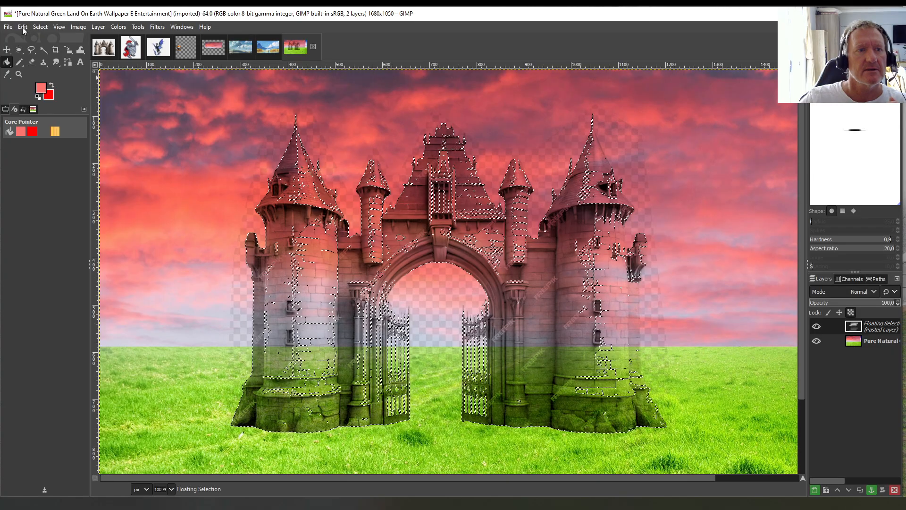
{"action": "left_click", "coordinate": [22, 27]}
{"action": "left_click", "coordinate": [33, 40]}
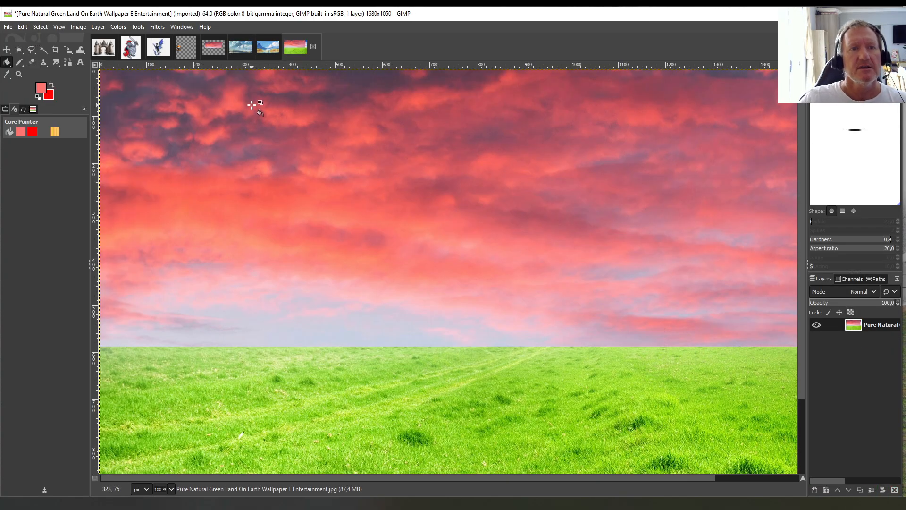
In the castle gate image, trace a closed free selection just inside the castle's outline, following the towers, arch, gates and base
{"action": "left_click", "coordinate": [105, 47]}
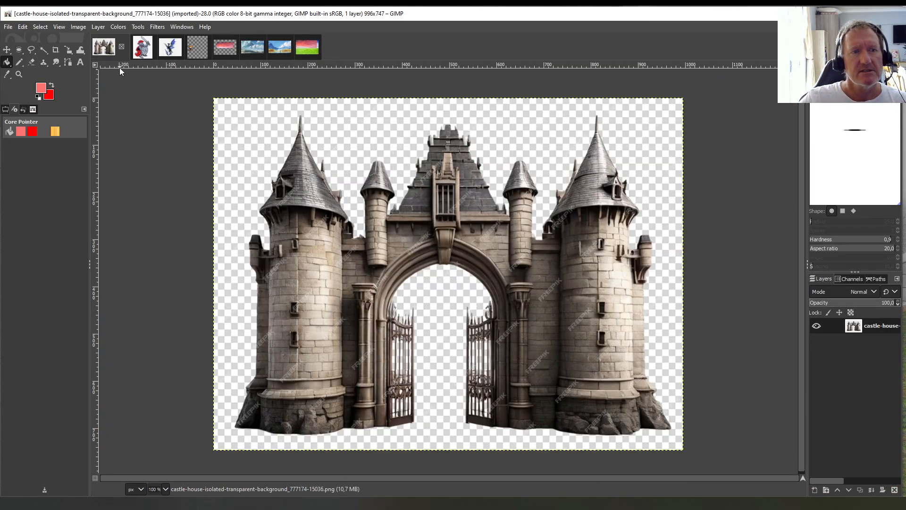
{"action": "left_click", "coordinate": [32, 49]}
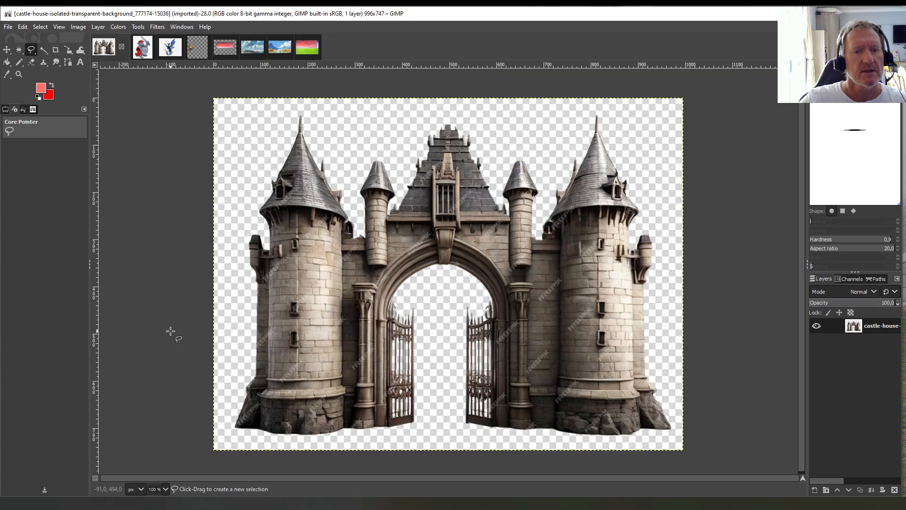
{"action": "left_click", "coordinate": [236, 427]}
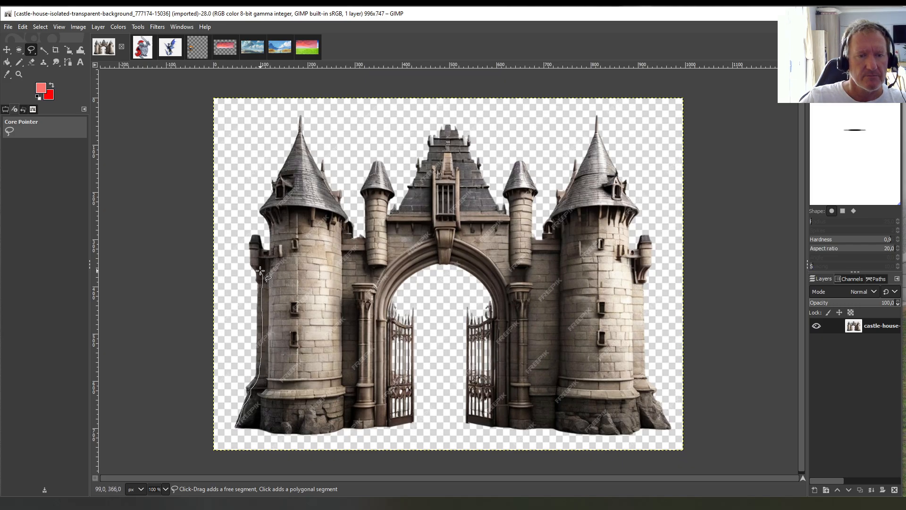
{"action": "mouse_move", "coordinate": [258, 239]}
{"action": "left_mouse_down"}
{"action": "mouse_move", "coordinate": [277, 239]}
{"action": "mouse_move", "coordinate": [270, 201]}
{"action": "left_mouse_up"}
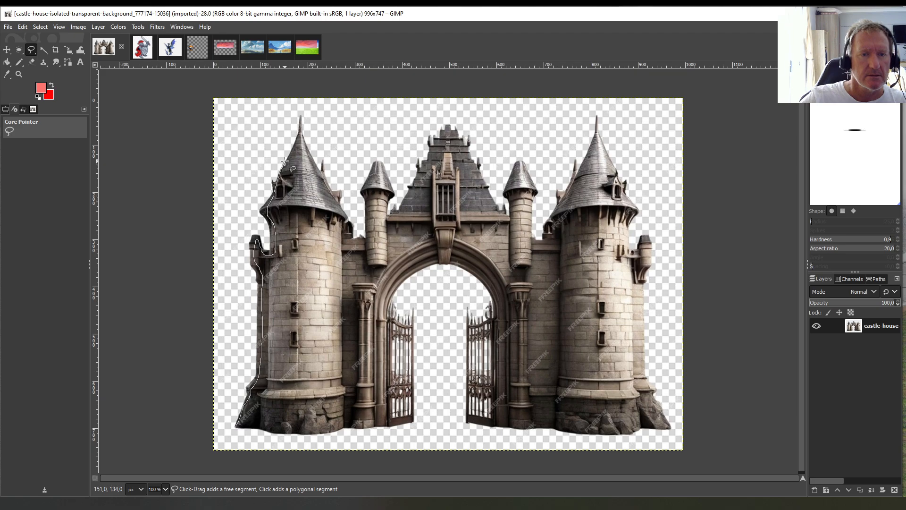
{"action": "mouse_move", "coordinate": [285, 162]}
{"action": "left_mouse_down"}
{"action": "mouse_move", "coordinate": [300, 127]}
{"action": "mouse_move", "coordinate": [313, 169]}
{"action": "mouse_move", "coordinate": [362, 240]}
{"action": "mouse_move", "coordinate": [377, 166]}
{"action": "mouse_move", "coordinate": [389, 193]}
{"action": "mouse_move", "coordinate": [386, 229]}
{"action": "mouse_move", "coordinate": [449, 137]}
{"action": "left_mouse_up"}
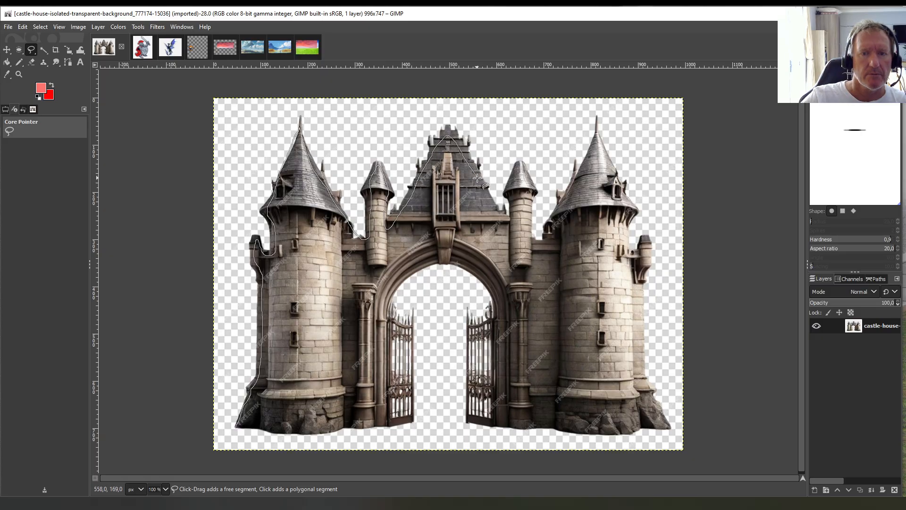
{"action": "mouse_move", "coordinate": [512, 216]}
{"action": "left_mouse_down"}
{"action": "mouse_move", "coordinate": [520, 166]}
{"action": "mouse_move", "coordinate": [532, 187]}
{"action": "mouse_move", "coordinate": [533, 245]}
{"action": "left_mouse_up"}
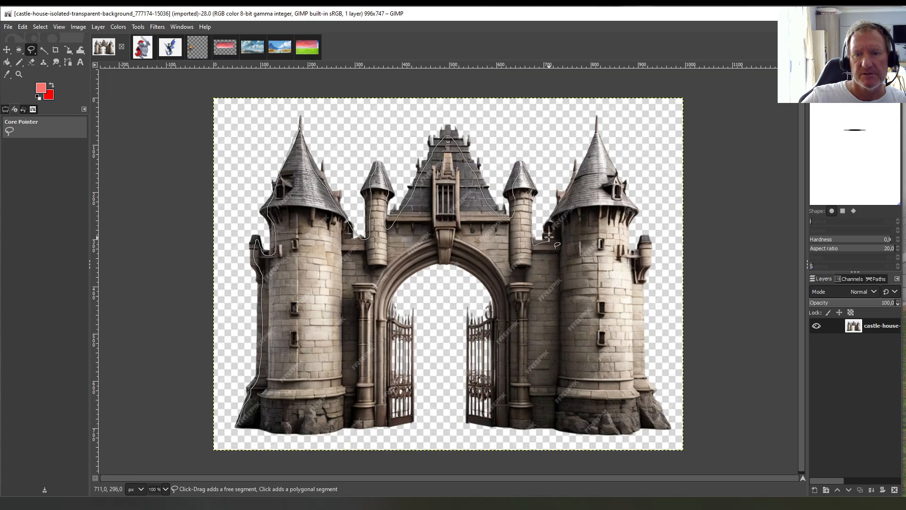
{"action": "mouse_move", "coordinate": [585, 171]}
{"action": "left_mouse_down"}
{"action": "mouse_move", "coordinate": [597, 141]}
{"action": "mouse_move", "coordinate": [632, 213]}
{"action": "left_mouse_up"}
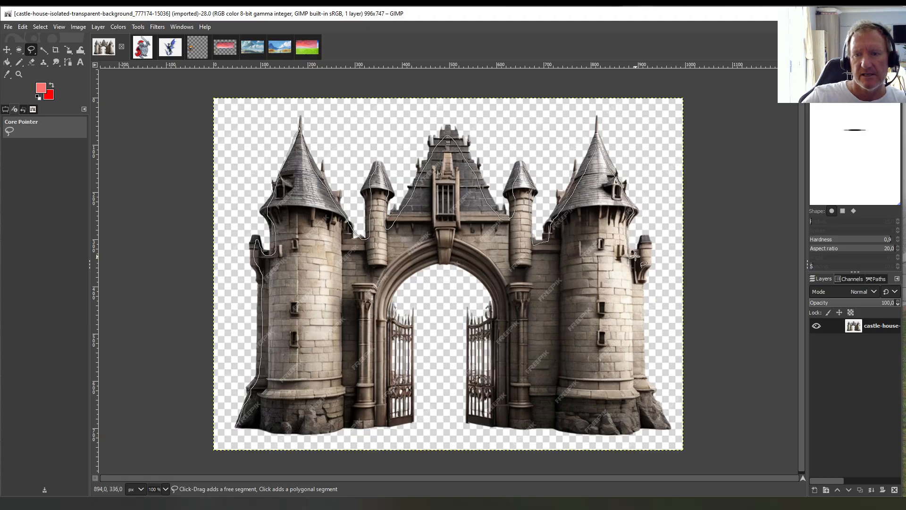
{"action": "mouse_move", "coordinate": [635, 255]}
{"action": "left_mouse_down"}
{"action": "mouse_move", "coordinate": [649, 244]}
{"action": "mouse_move", "coordinate": [645, 363]}
{"action": "mouse_move", "coordinate": [663, 423]}
{"action": "mouse_move", "coordinate": [584, 432]}
{"action": "mouse_move", "coordinate": [465, 420]}
{"action": "mouse_move", "coordinate": [465, 340]}
{"action": "mouse_move", "coordinate": [500, 309]}
{"action": "mouse_move", "coordinate": [475, 268]}
{"action": "mouse_move", "coordinate": [446, 260]}
{"action": "mouse_move", "coordinate": [420, 261]}
{"action": "mouse_move", "coordinate": [400, 283]}
{"action": "left_mouse_up"}
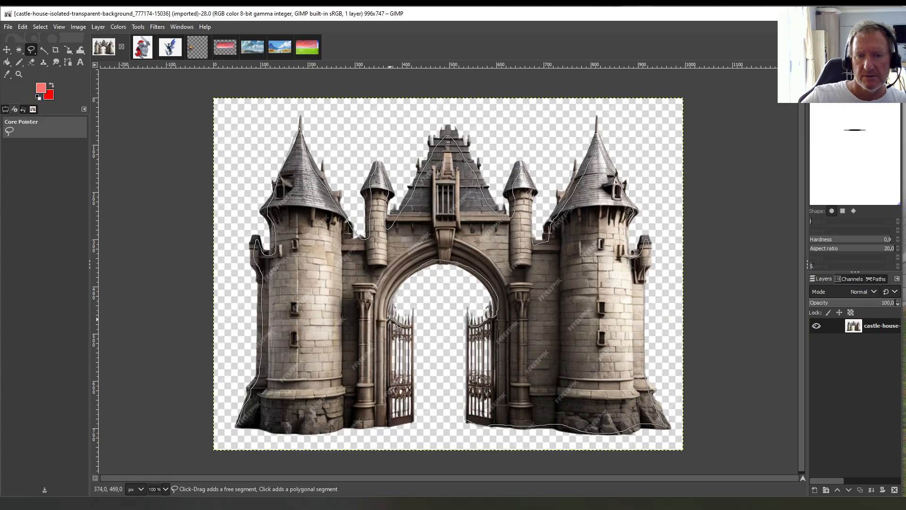
{"action": "left_click_drag", "start_coordinate": [410, 325], "coordinate": [413, 334]}
{"action": "mouse_move", "coordinate": [412, 372]}
{"action": "left_mouse_down"}
{"action": "mouse_move", "coordinate": [412, 417]}
{"action": "mouse_move", "coordinate": [403, 423]}
{"action": "mouse_move", "coordinate": [241, 426]}
{"action": "left_mouse_up"}
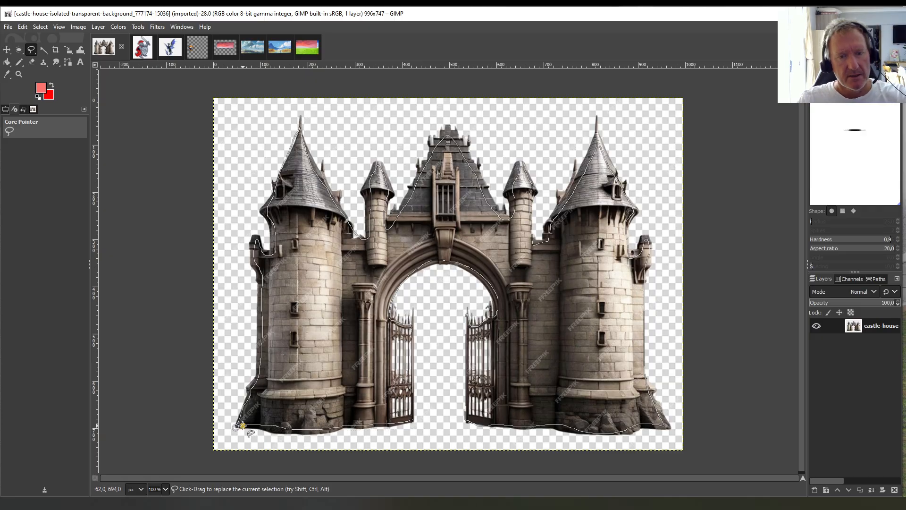
{"action": "key", "text": "Return"}
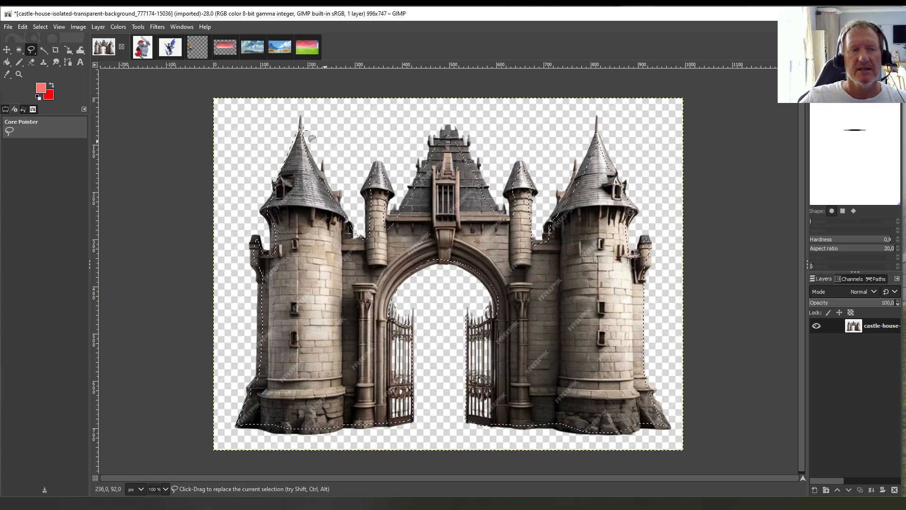
Copy the selected castle gate and paste it into the green field image
{"action": "left_click", "coordinate": [23, 27]}
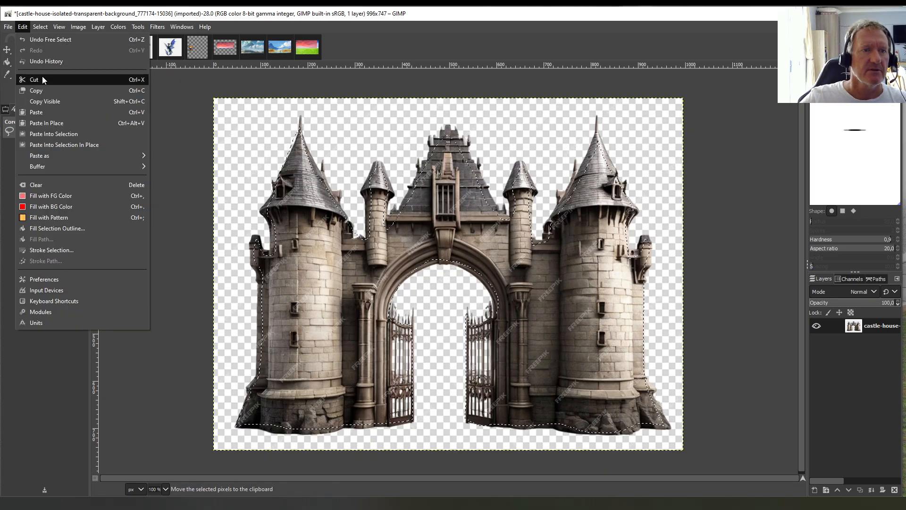
{"action": "left_click", "coordinate": [42, 88]}
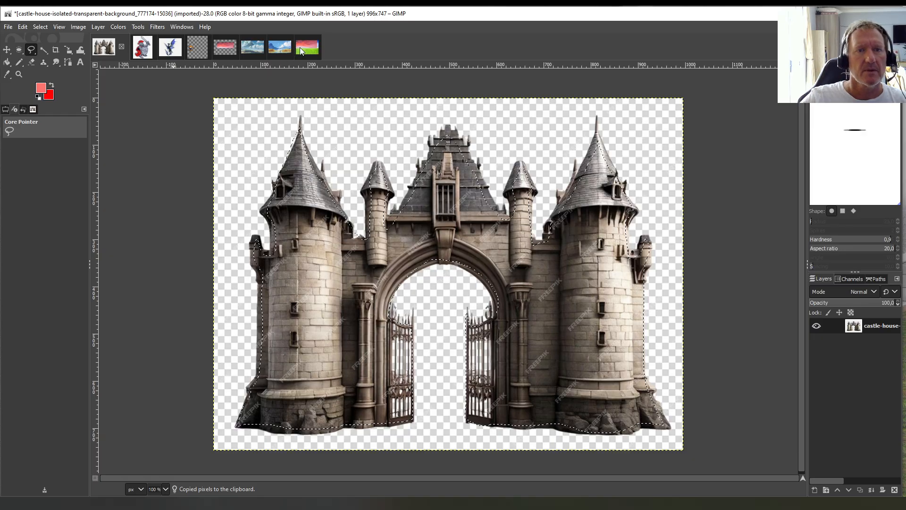
{"action": "left_click", "coordinate": [300, 47]}
{"action": "left_click", "coordinate": [23, 27]}
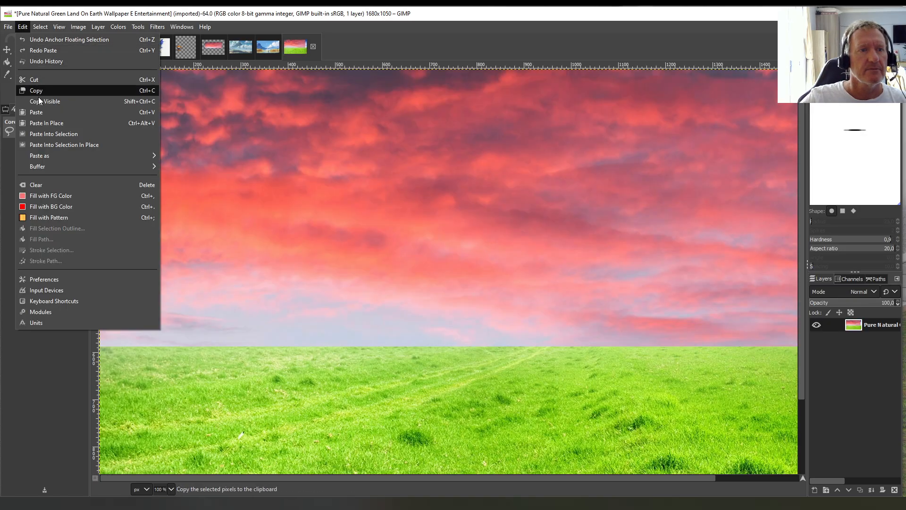
{"action": "left_click", "coordinate": [37, 112]}
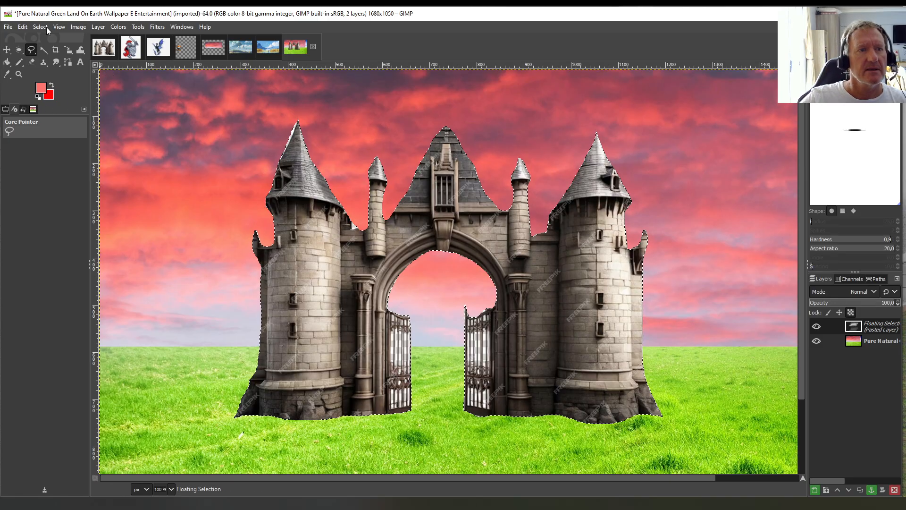
Scale the pasted castle gate to 573 × 408 px and place it at the field's left edge with its base on the horizon
{"action": "left_click", "coordinate": [137, 27]}
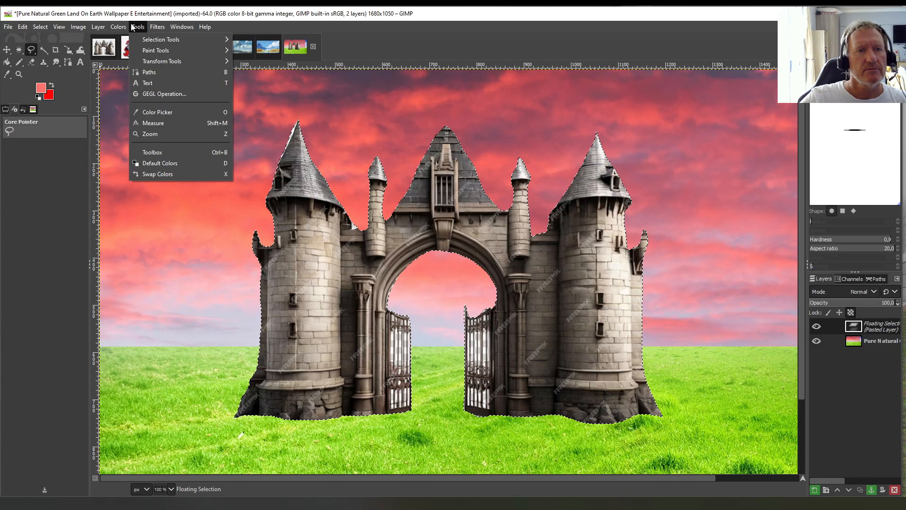
{"action": "mouse_move", "coordinate": [136, 38]}
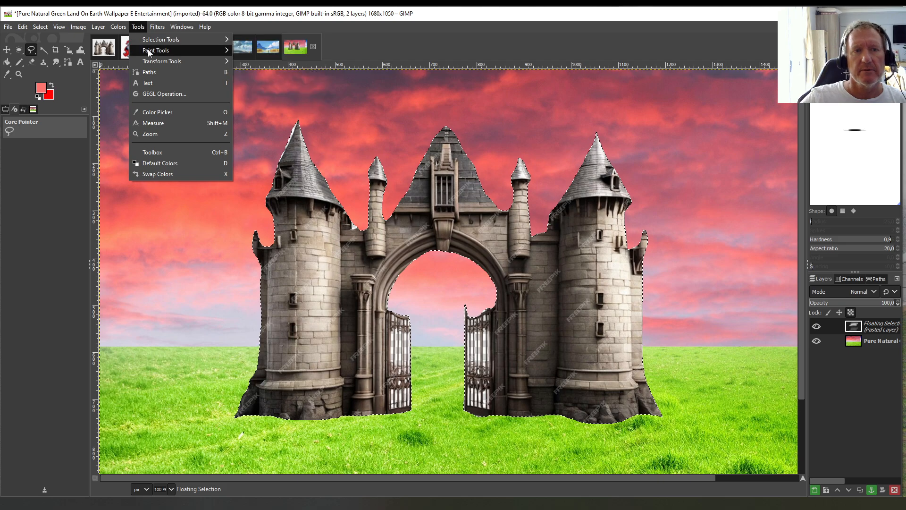
{"action": "mouse_move", "coordinate": [152, 61]}
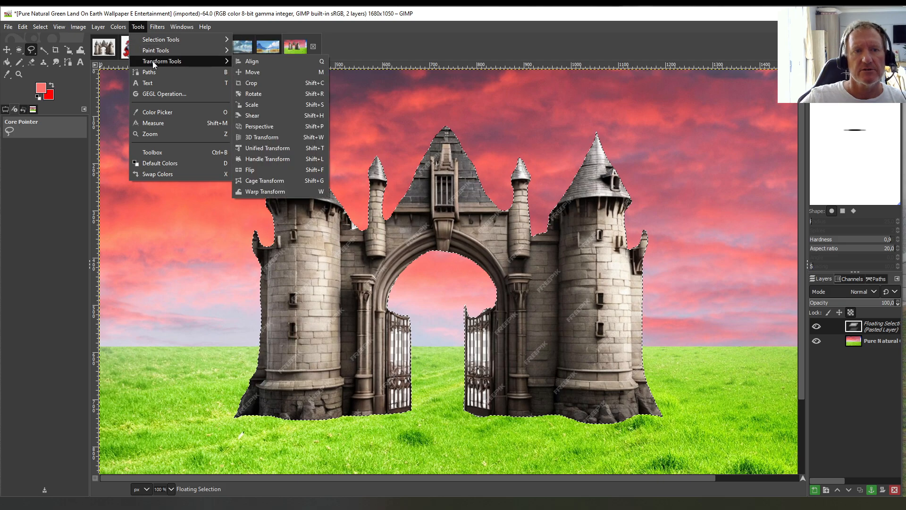
{"action": "left_click", "coordinate": [250, 103]}
{"action": "left_click_drag", "start_coordinate": [615, 146], "coordinate": [550, 193]}
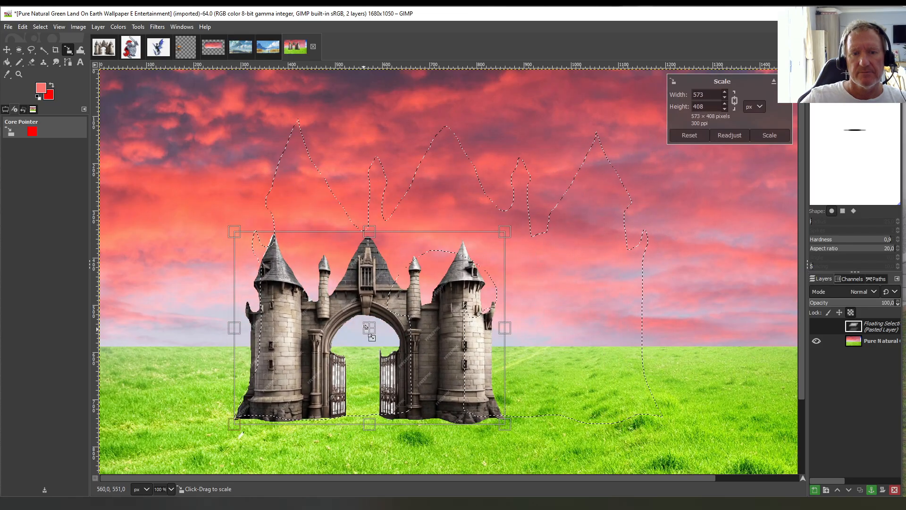
{"action": "left_click_drag", "start_coordinate": [376, 337], "coordinate": [242, 272]}
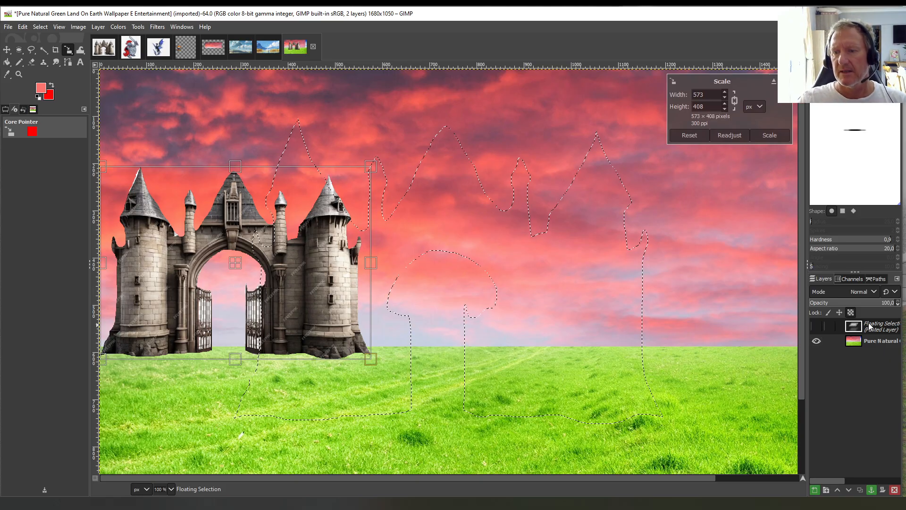
Apply the castle gate's scaling and anchor it onto the green field layer
{"action": "left_click", "coordinate": [8, 64]}
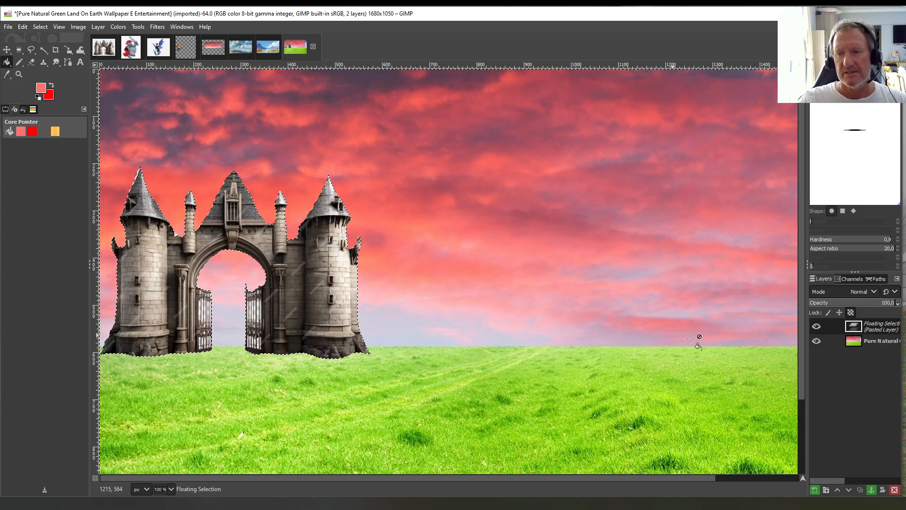
{"action": "right_click", "coordinate": [872, 324]}
{"action": "left_click", "coordinate": [897, 120]}
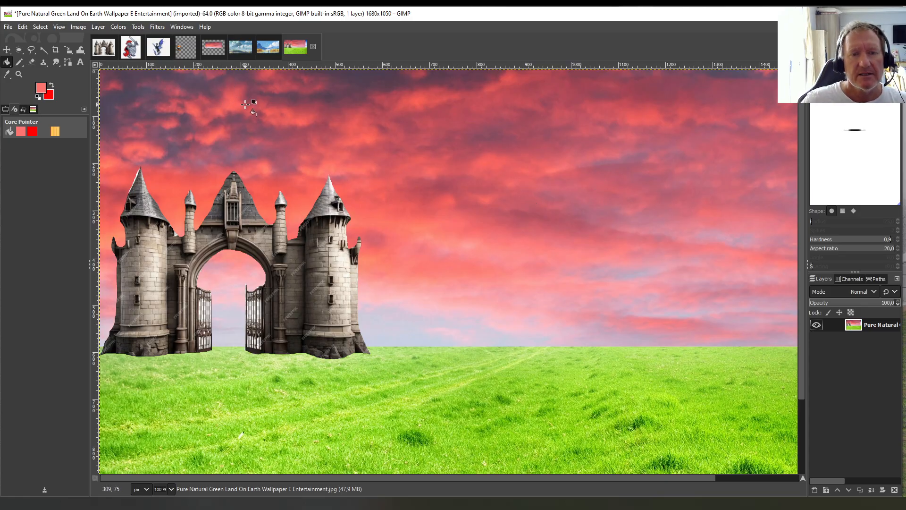
{"action": "left_click", "coordinate": [203, 49]}
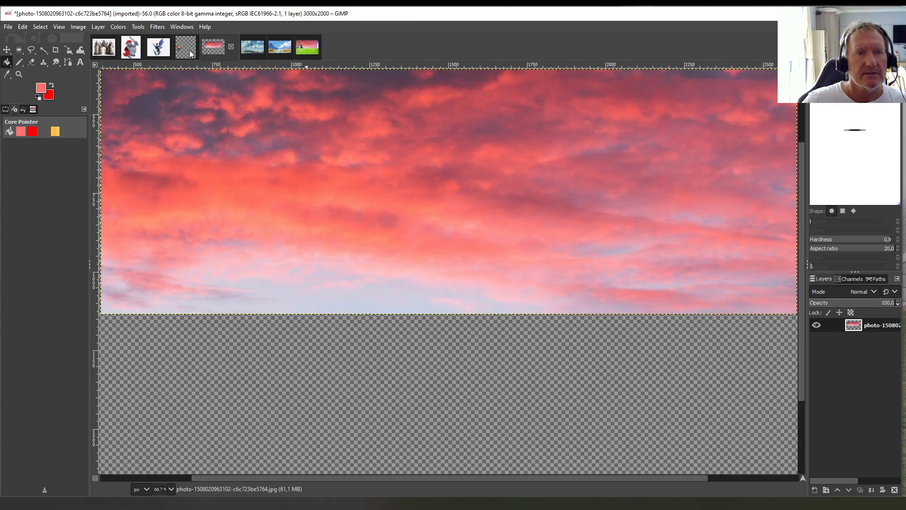
{"action": "left_click", "coordinate": [189, 50]}
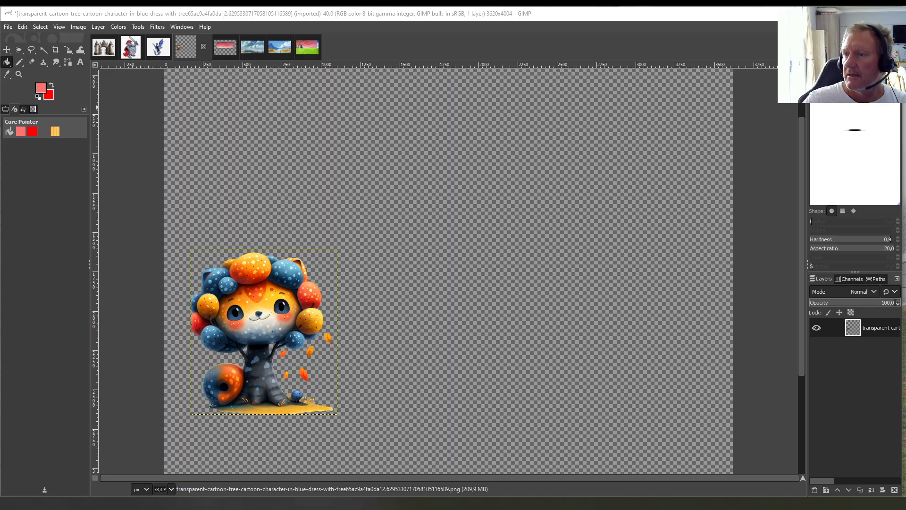
{"action": "left_click", "coordinate": [104, 47]}
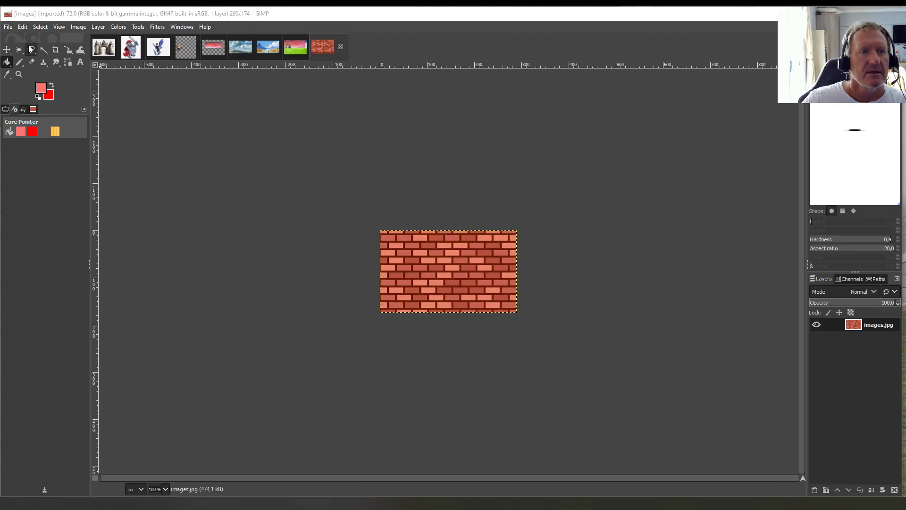
Copy the red brick wall image and paste it into the green field image
{"action": "left_click", "coordinate": [26, 28]}
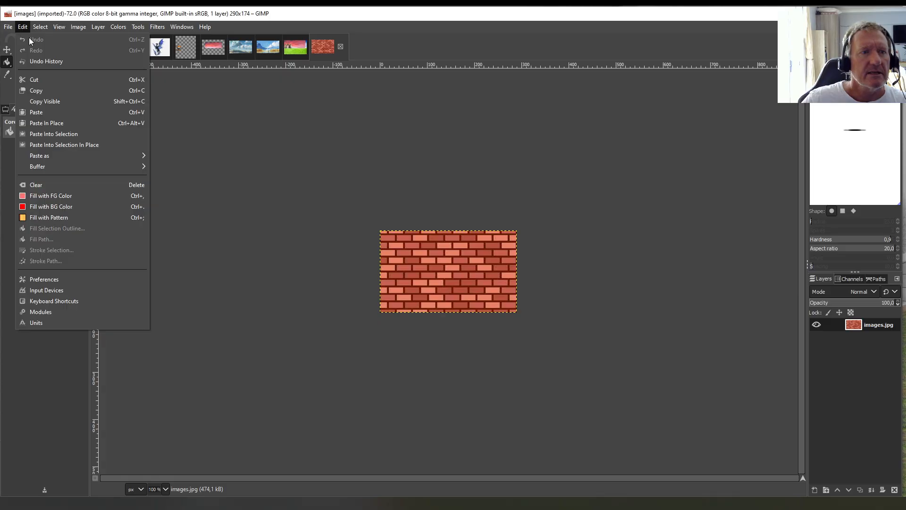
{"action": "left_click", "coordinate": [41, 90]}
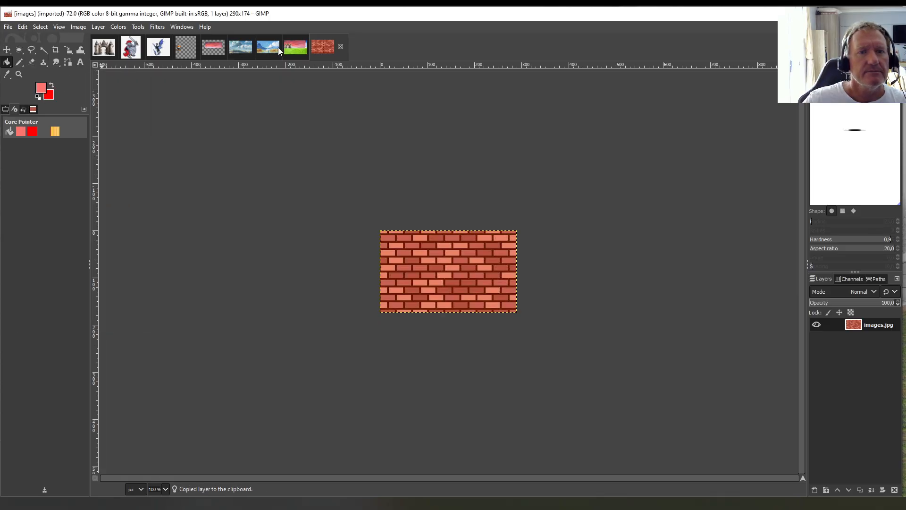
{"action": "left_click", "coordinate": [304, 50]}
{"action": "left_click", "coordinate": [30, 30]}
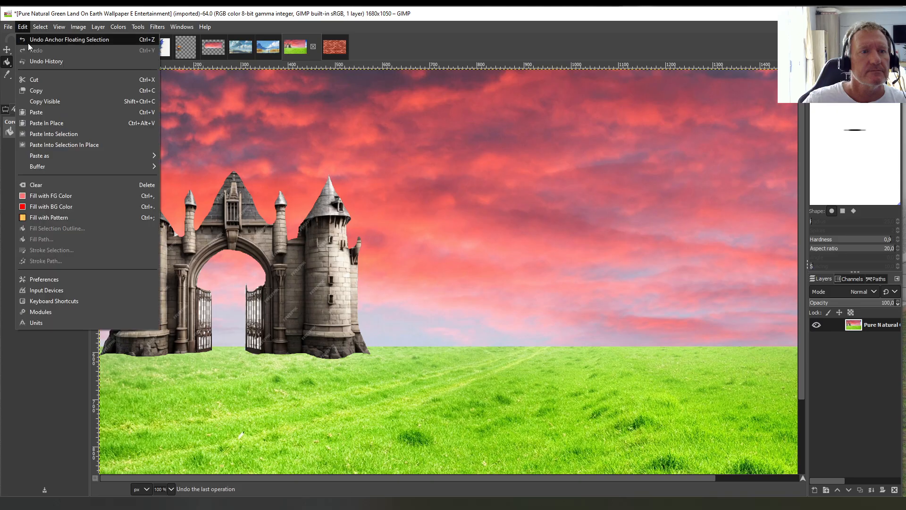
{"action": "left_click", "coordinate": [40, 111]}
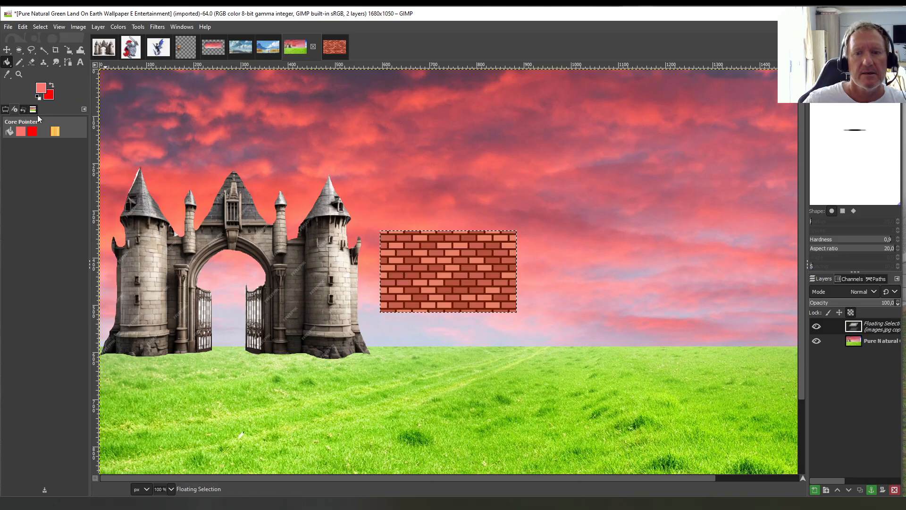
Scale the pasted brick wall to 106 × 64 px and place it on the horizon at the image's visible right edge
{"action": "left_click", "coordinate": [137, 27]}
{"action": "mouse_move", "coordinate": [182, 61]}
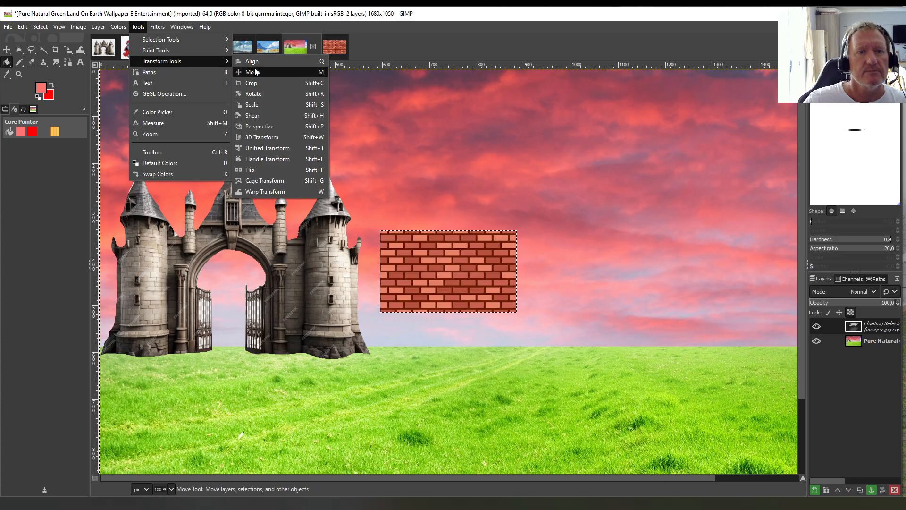
{"action": "left_click", "coordinate": [253, 105]}
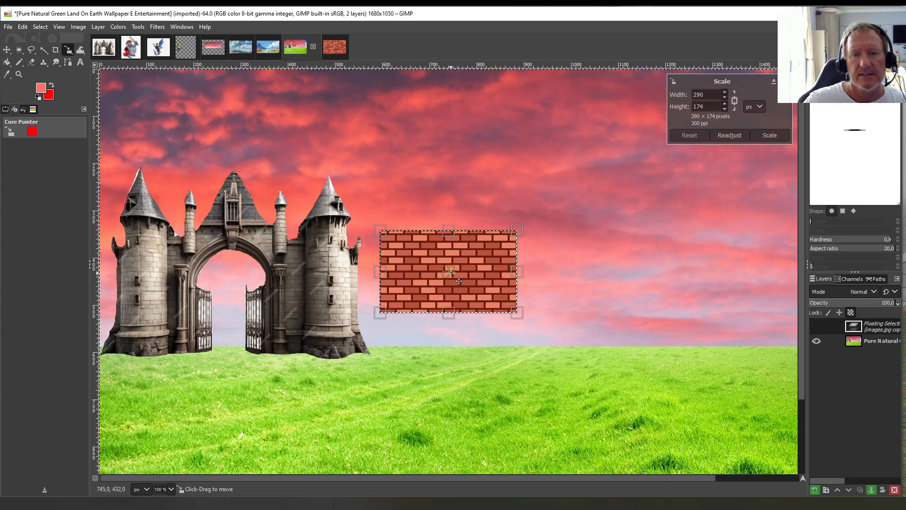
{"action": "left_click_drag", "start_coordinate": [458, 282], "coordinate": [735, 315]}
{"action": "left_click_drag", "start_coordinate": [658, 266], "coordinate": [746, 322]}
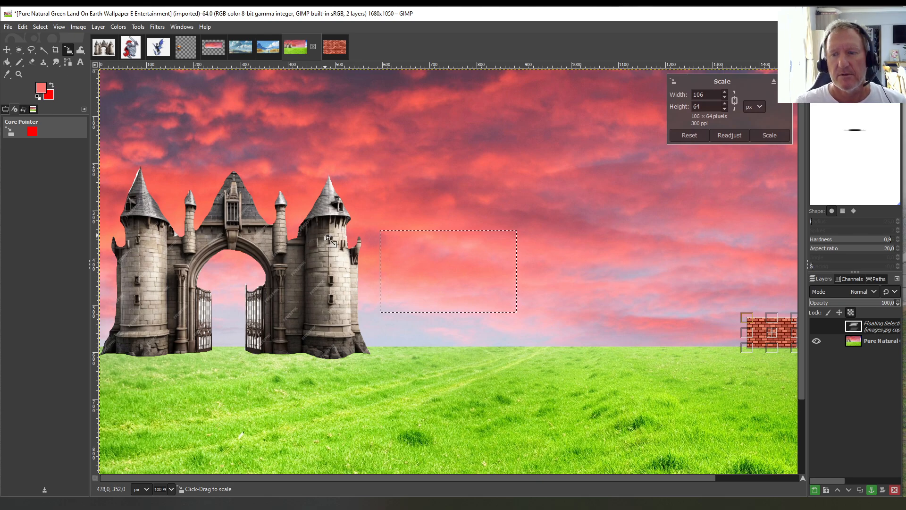
Apply the brick wall's scaling and anchor it onto the green field layer
{"action": "left_click", "coordinate": [7, 62]}
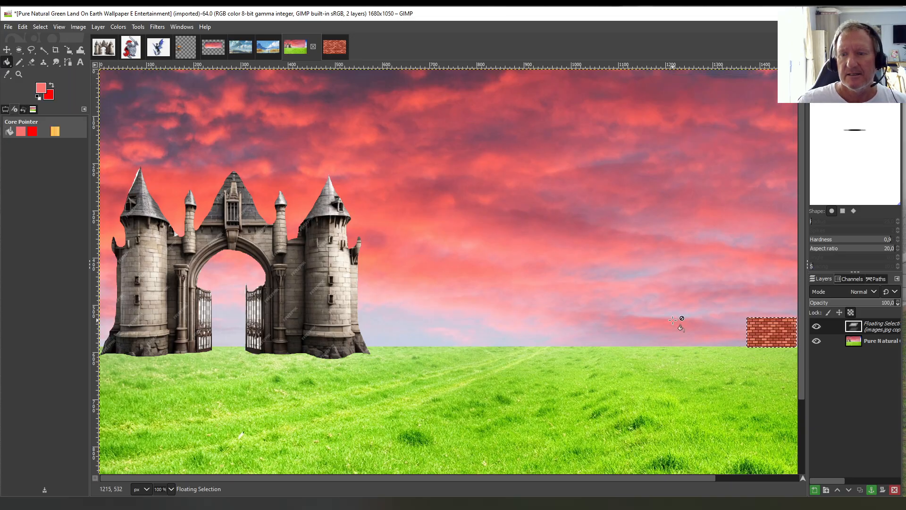
{"action": "right_click", "coordinate": [866, 327]}
{"action": "left_click", "coordinate": [882, 117]}
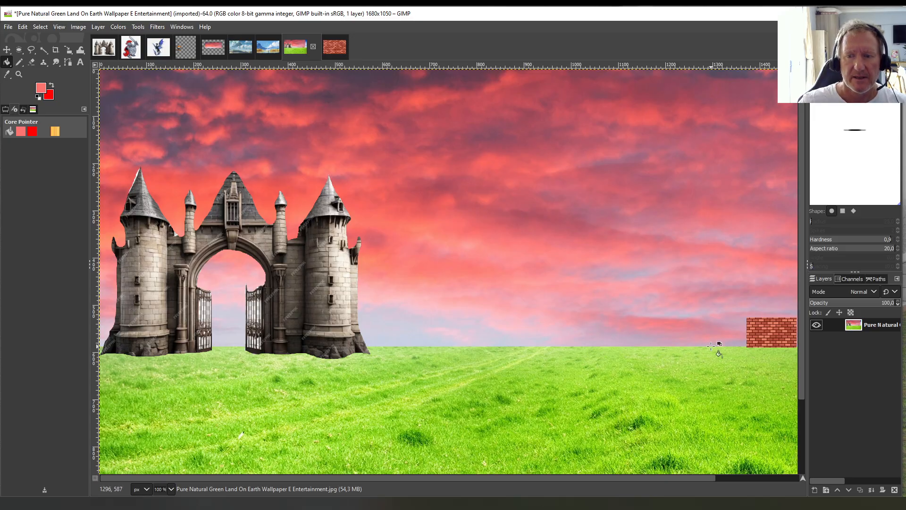
Crop the image to the small brick wall, about 109 × 66 px, and copy the cropped piece
{"action": "left_click", "coordinate": [54, 51]}
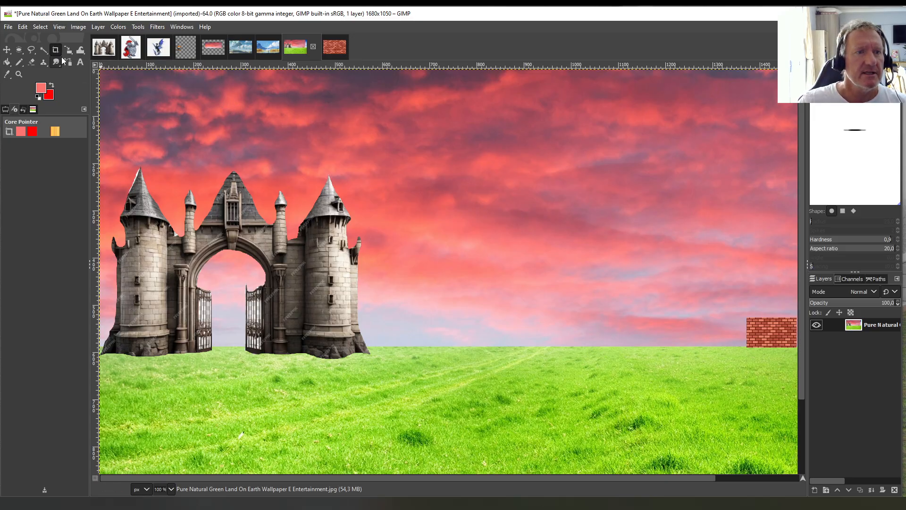
{"action": "left_click_drag", "start_coordinate": [745, 317], "coordinate": [796, 348]}
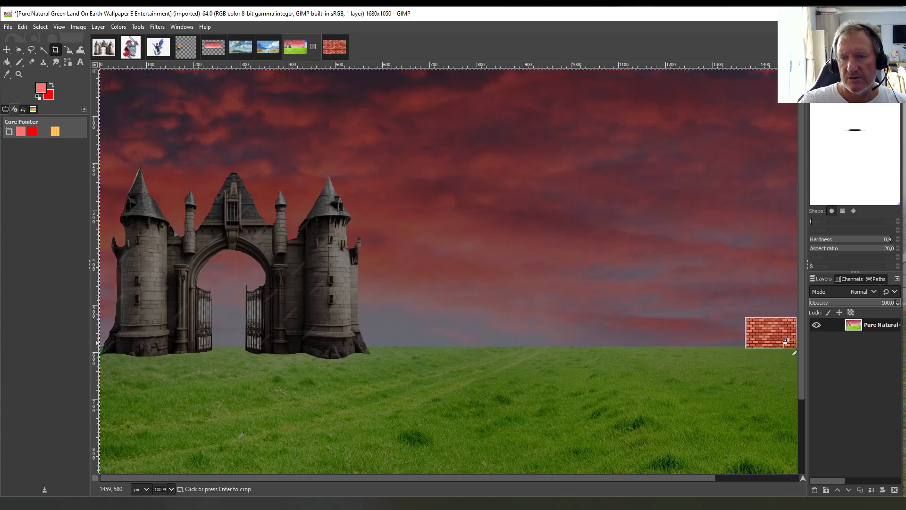
{"action": "key", "text": "Return"}
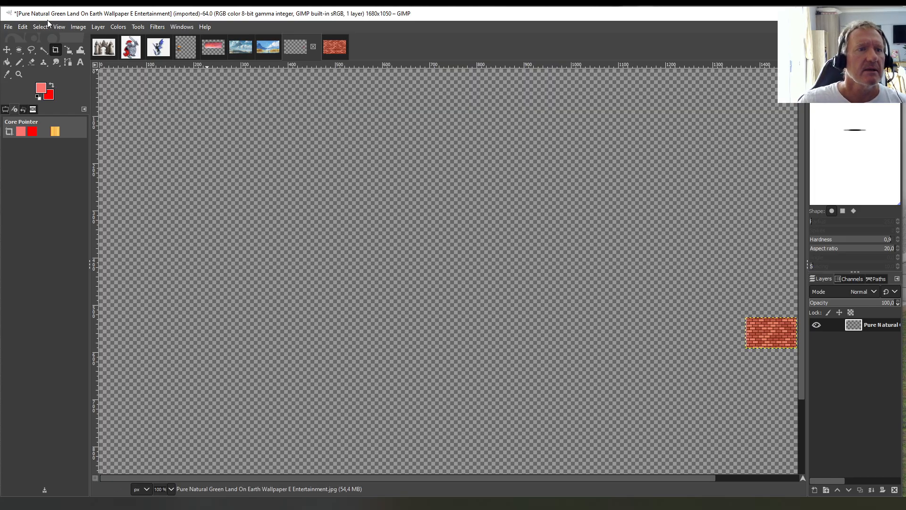
{"action": "left_click", "coordinate": [23, 27]}
{"action": "left_click", "coordinate": [33, 89]}
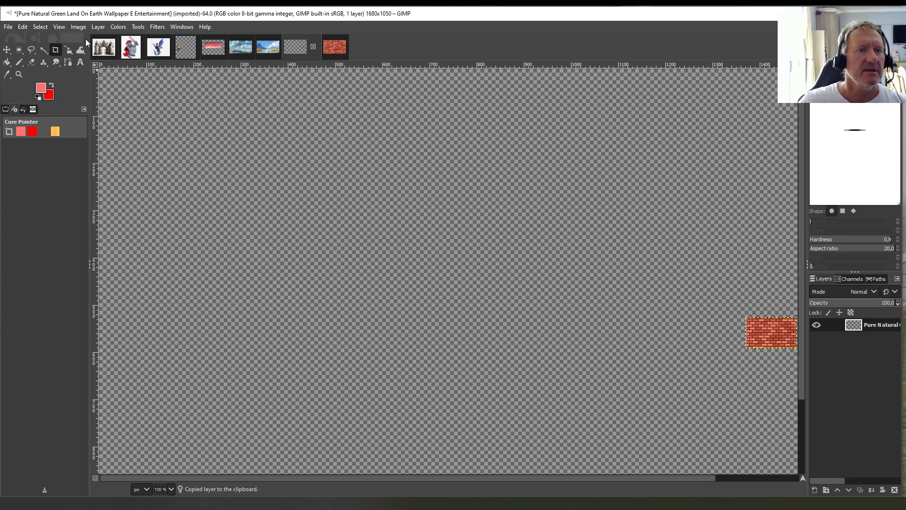
Undo the crop and paste the copied brick piece into the restored scene
{"action": "left_click", "coordinate": [26, 27]}
{"action": "left_click", "coordinate": [33, 39]}
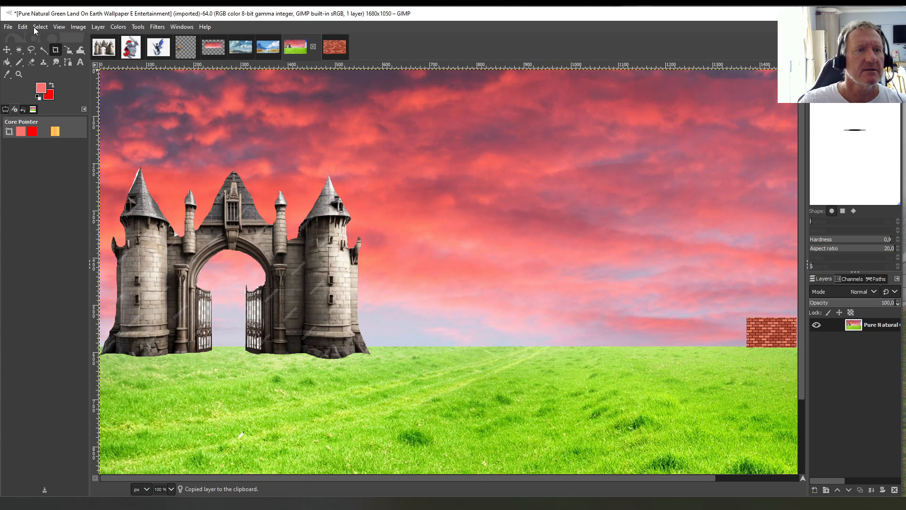
{"action": "left_click", "coordinate": [23, 27]}
{"action": "left_click", "coordinate": [35, 111]}
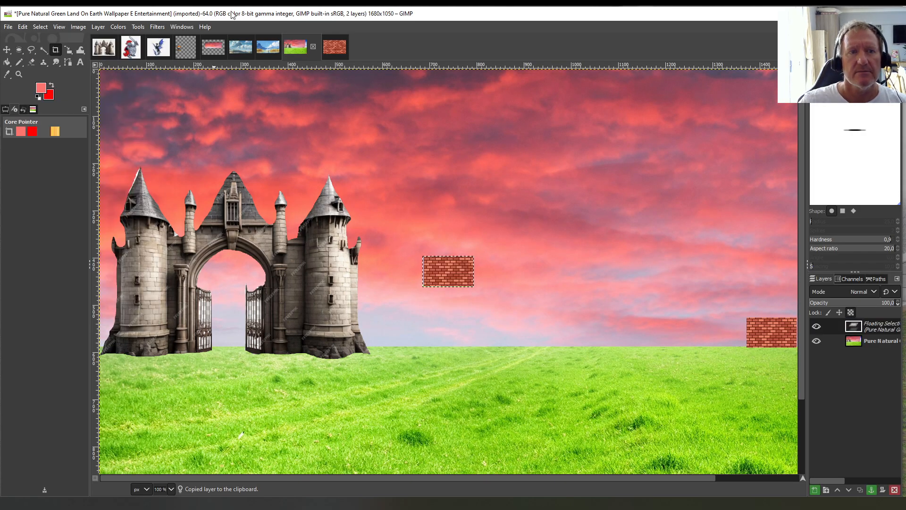
Place the pasted brick piece flush against the left end of the wall on the horizon and anchor it
{"action": "left_click", "coordinate": [138, 26]}
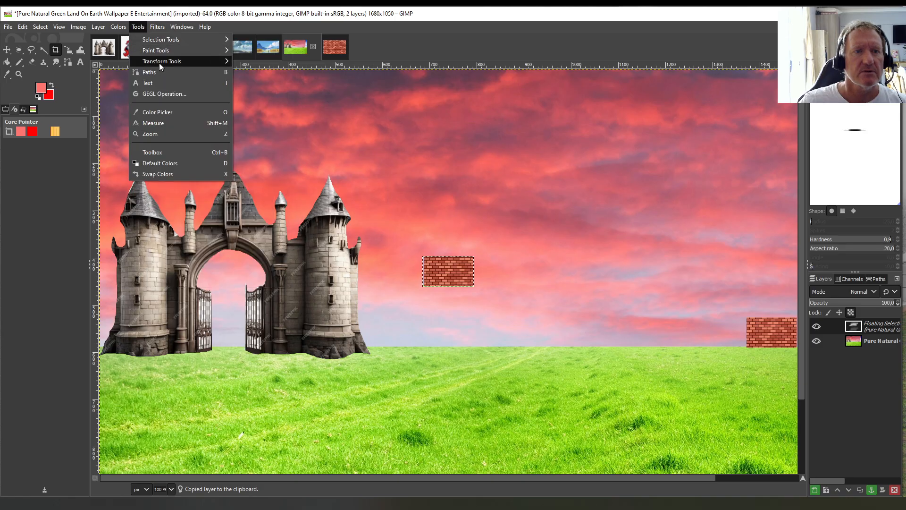
{"action": "mouse_move", "coordinate": [231, 64]}
{"action": "left_click", "coordinate": [253, 105]}
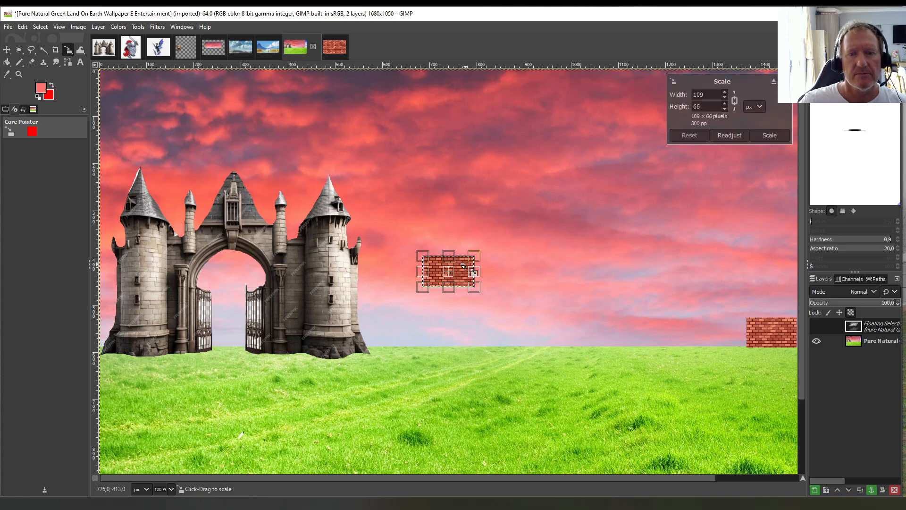
{"action": "left_click_drag", "start_coordinate": [460, 280], "coordinate": [729, 341]}
{"action": "left_click", "coordinate": [6, 62]}
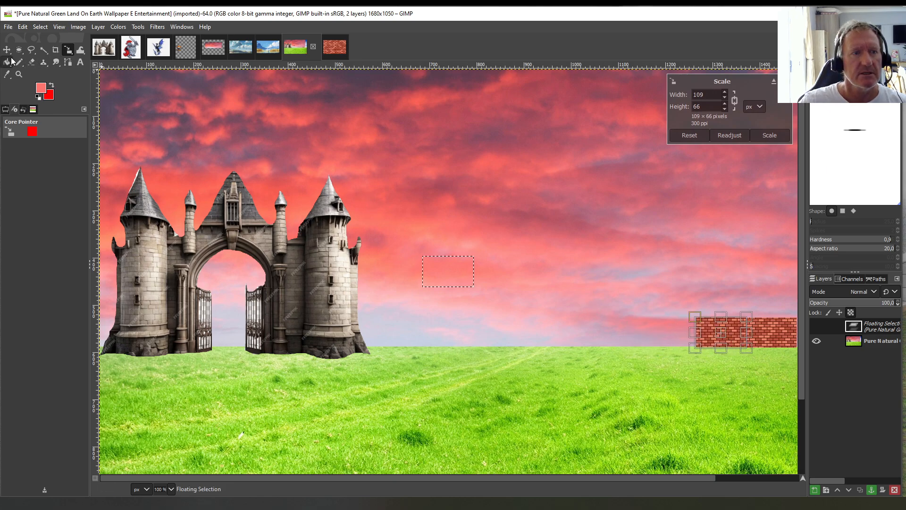
{"action": "right_click", "coordinate": [863, 326]}
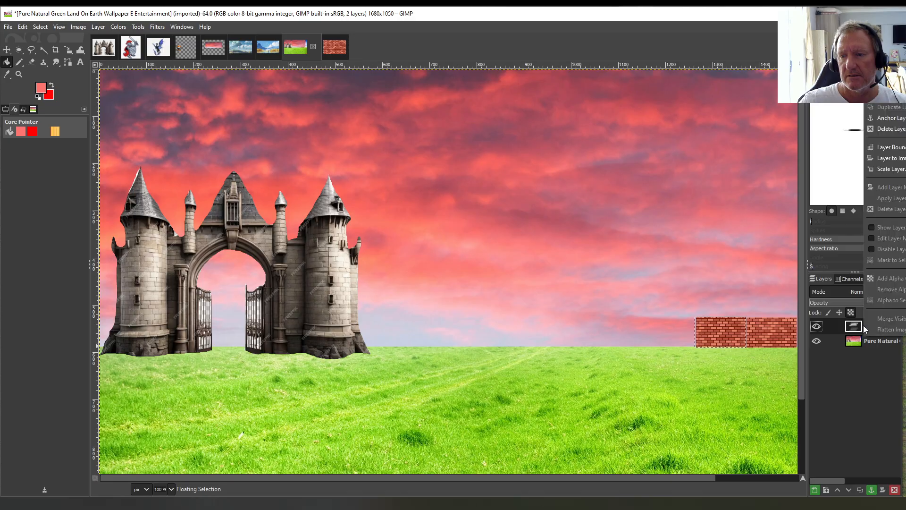
{"action": "left_click", "coordinate": [888, 119]}
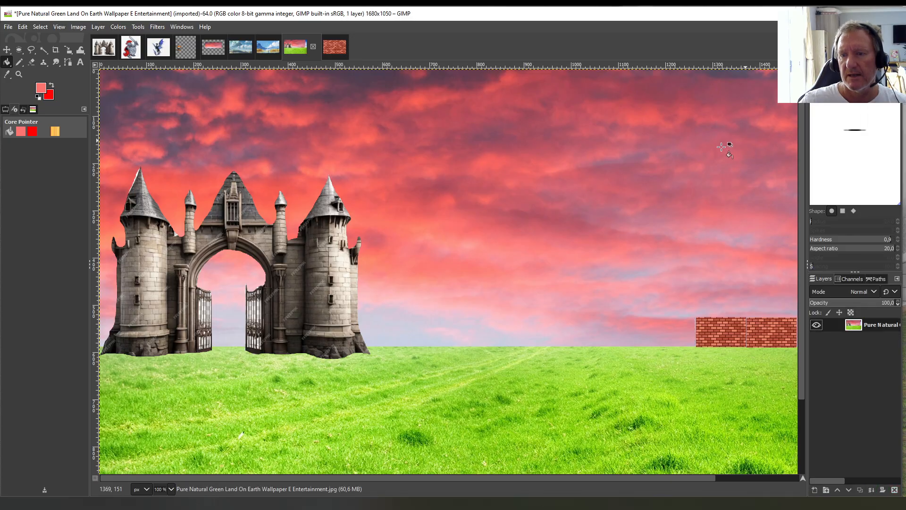
Paste another copy of the brick piece, align it with the wall's left end to extend it, and anchor it
{"action": "left_click", "coordinate": [22, 26]}
{"action": "left_click", "coordinate": [41, 109]}
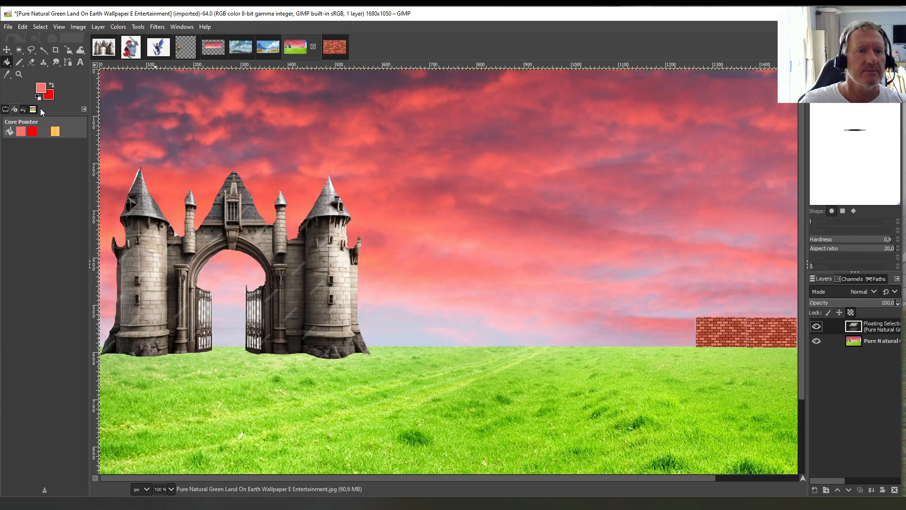
{"action": "left_click", "coordinate": [138, 27]}
{"action": "mouse_move", "coordinate": [162, 59]}
{"action": "left_click", "coordinate": [248, 93]}
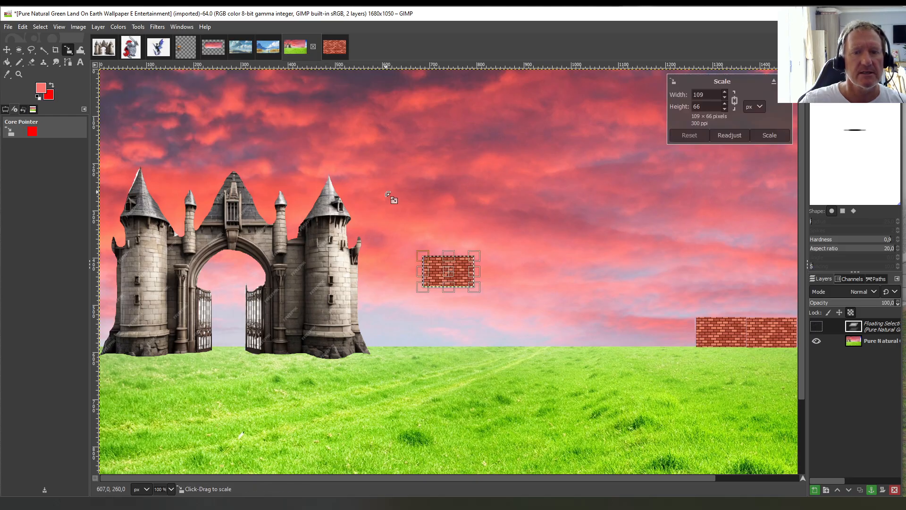
{"action": "left_click_drag", "start_coordinate": [455, 278], "coordinate": [678, 339]}
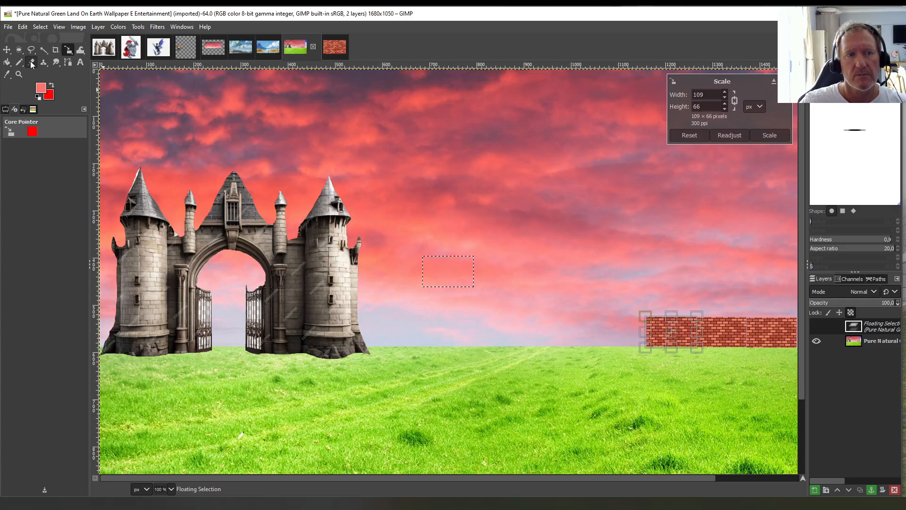
{"action": "left_click", "coordinate": [6, 61]}
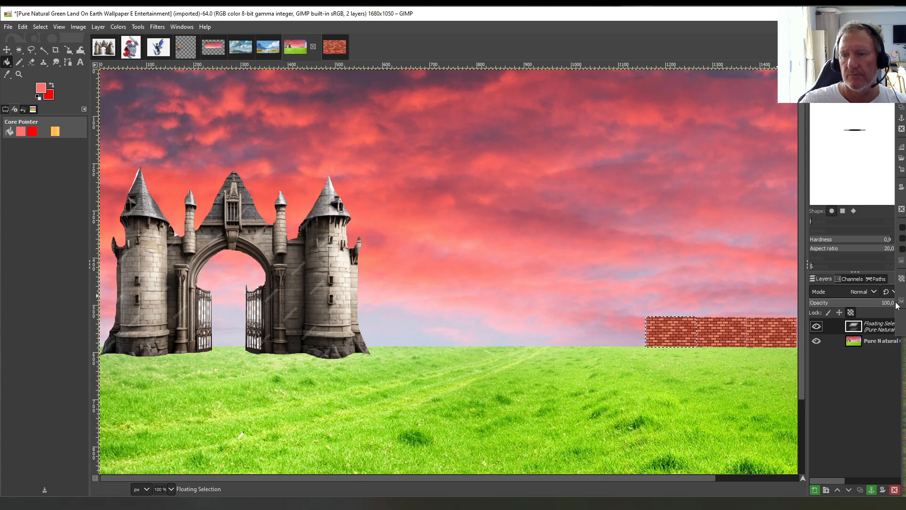
{"action": "key", "text": "ctrl+h"}
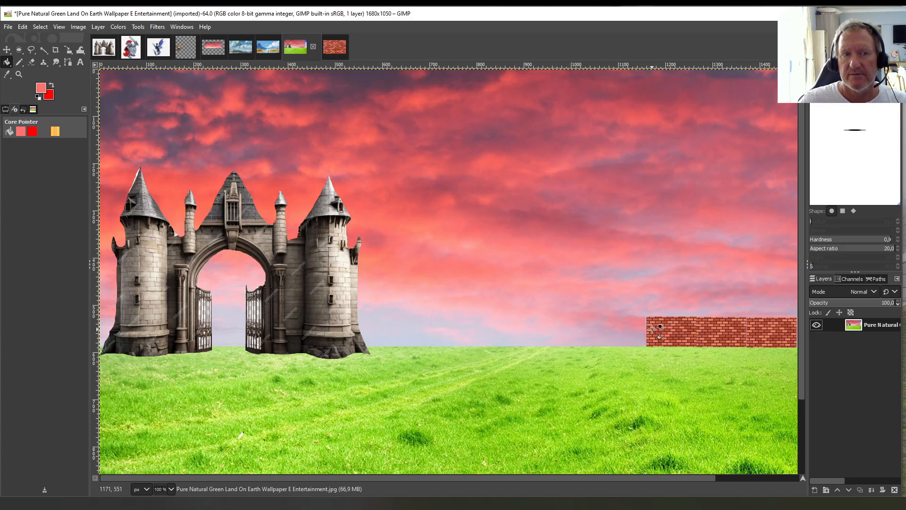
Pick the Burgundy #8D021F swatch from the red-color-codes-chart image as the foreground color
{"action": "left_click", "coordinate": [7, 64]}
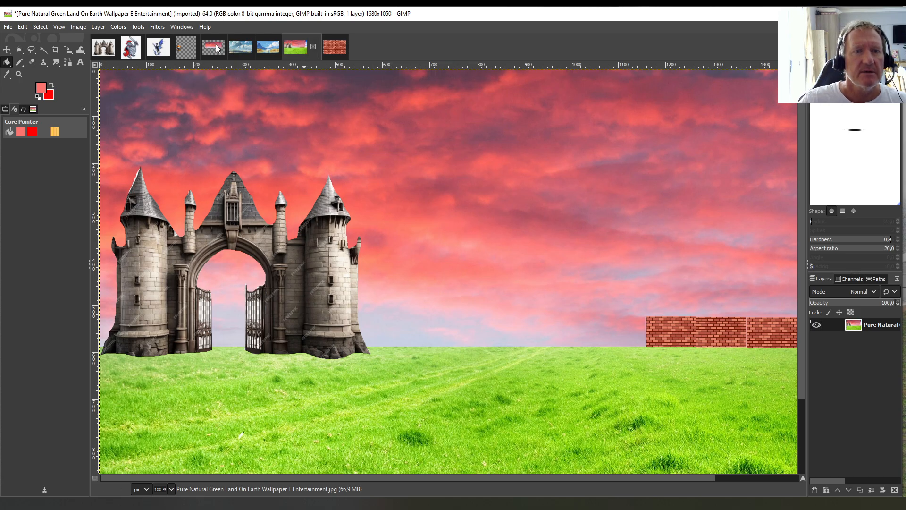
{"action": "left_click", "coordinate": [213, 46]}
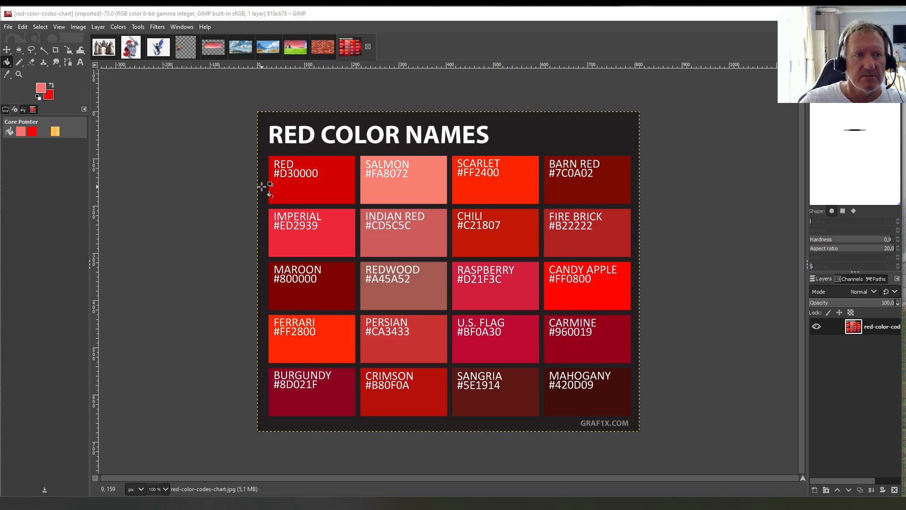
{"action": "left_click", "coordinate": [7, 73]}
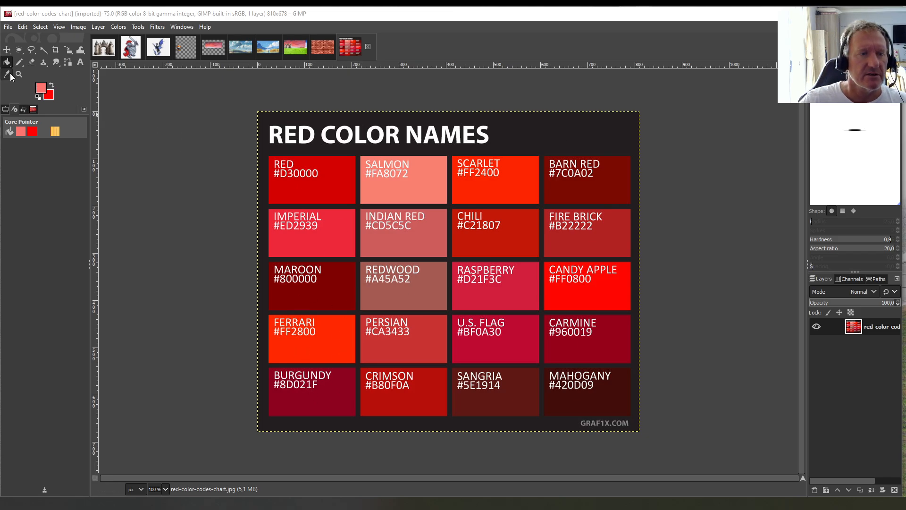
{"action": "left_click", "coordinate": [320, 402]}
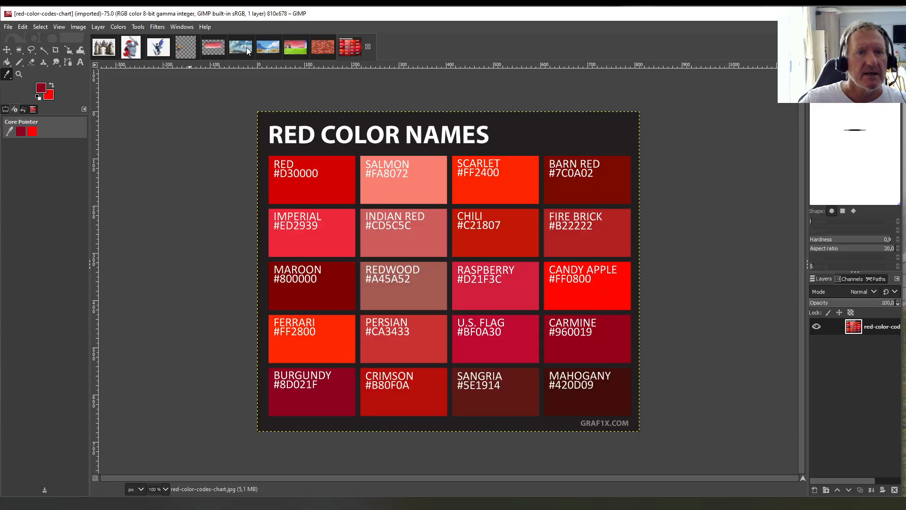
Bucket-fill scattered individual bricks of the wall in the green field scene with burgundy
{"action": "left_click", "coordinate": [291, 48]}
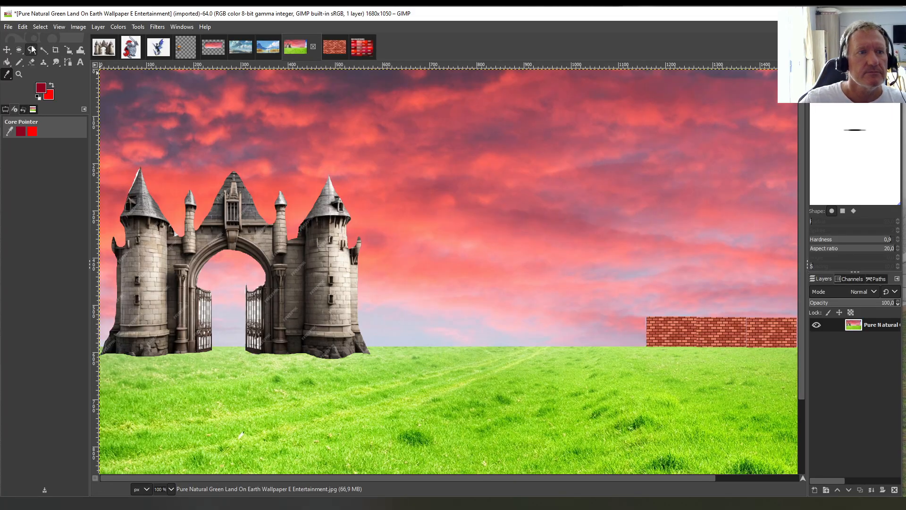
{"action": "left_click", "coordinate": [7, 63]}
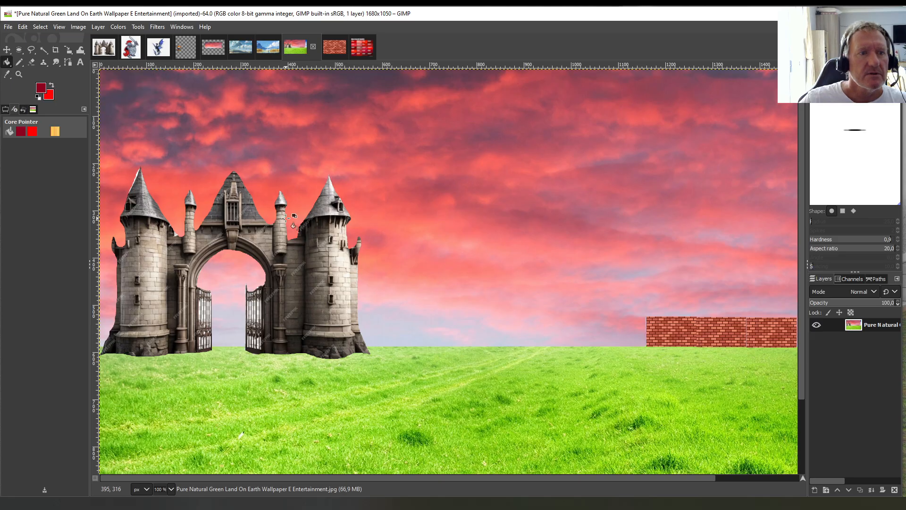
{"action": "left_click", "coordinate": [679, 335]}
{"action": "left_click", "coordinate": [691, 325]}
{"action": "left_click", "coordinate": [705, 336]}
{"action": "left_click", "coordinate": [723, 336]}
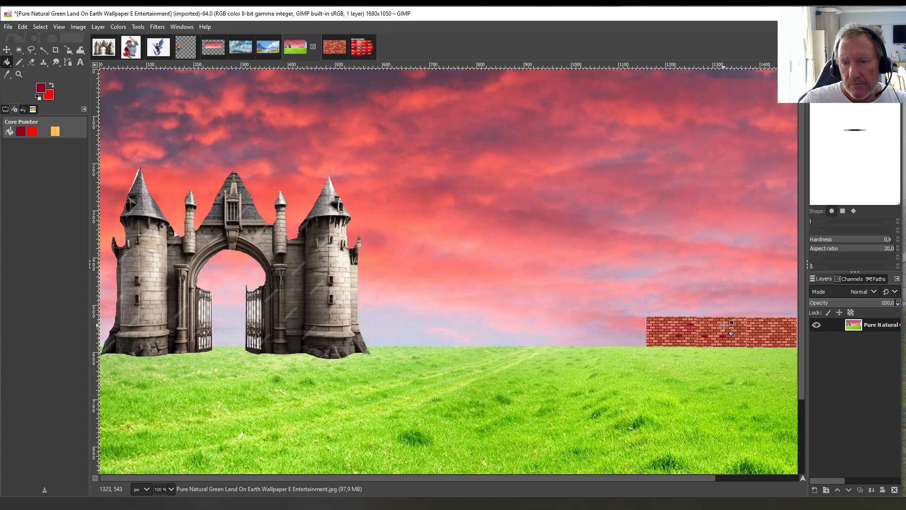
{"action": "left_click", "coordinate": [723, 324]}
{"action": "left_click", "coordinate": [749, 339]}
{"action": "left_click", "coordinate": [767, 328]}
{"action": "left_click", "coordinate": [770, 339]}
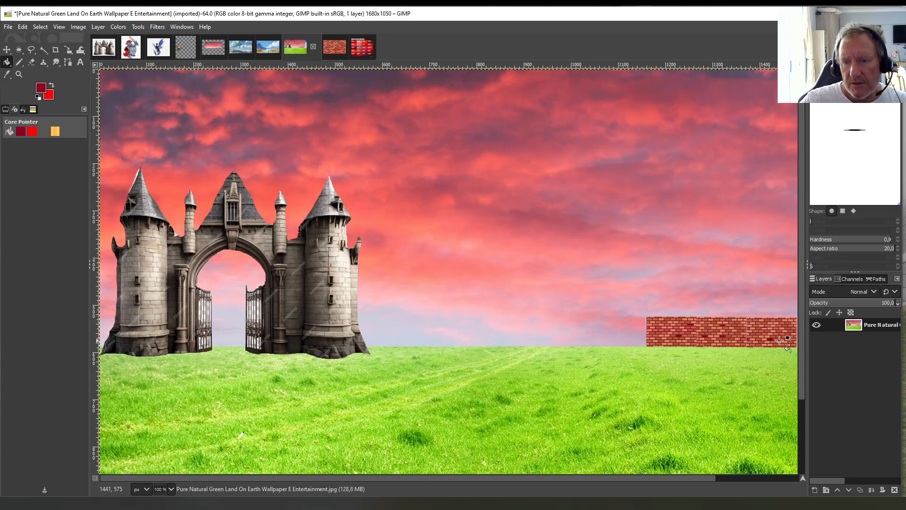
{"action": "left_click", "coordinate": [789, 328]}
{"action": "left_click", "coordinate": [734, 329]}
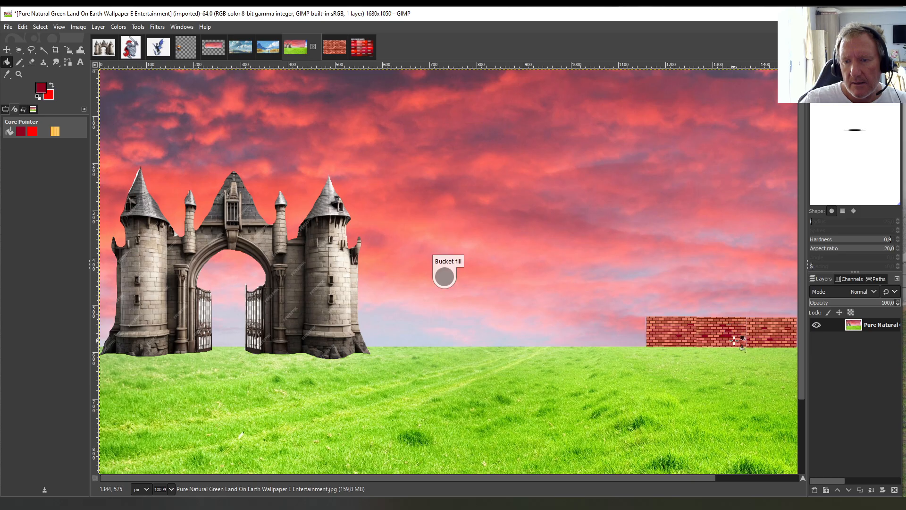
{"action": "left_click", "coordinate": [741, 333]}
{"action": "left_click", "coordinate": [734, 340]}
{"action": "left_click", "coordinate": [751, 339]}
{"action": "left_click", "coordinate": [761, 337]}
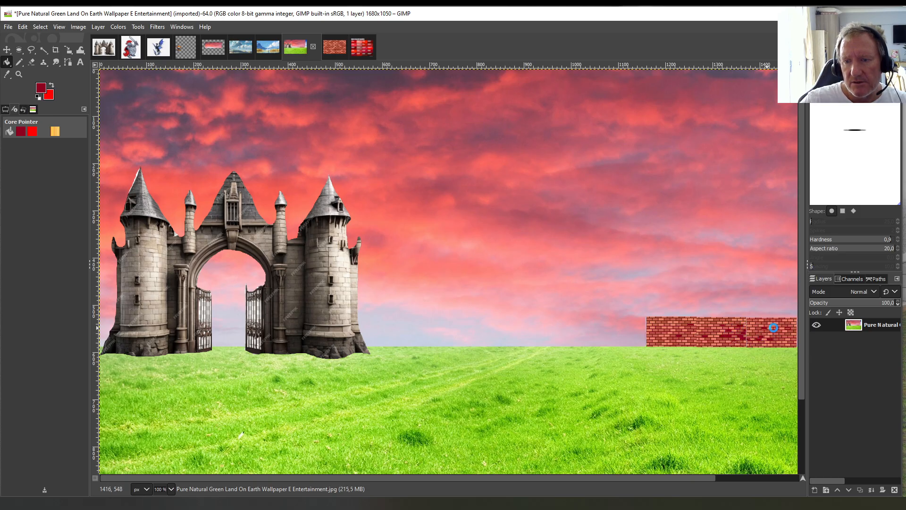
Try another burgundy fill on the brick wall, and undo the bucket fill that covers parts of the sky
{"action": "left_click", "coordinate": [707, 329]}
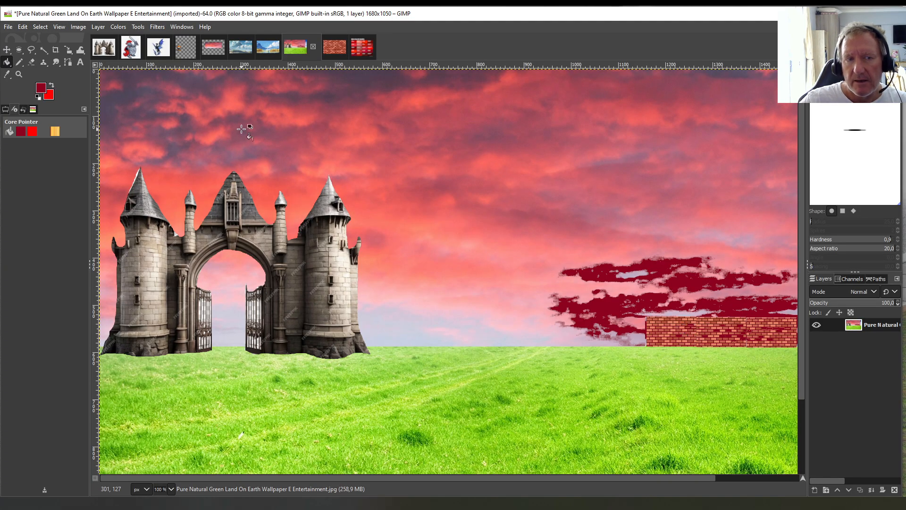
{"action": "left_click", "coordinate": [22, 27]}
{"action": "left_click", "coordinate": [22, 27]}
{"action": "left_click", "coordinate": [23, 28]}
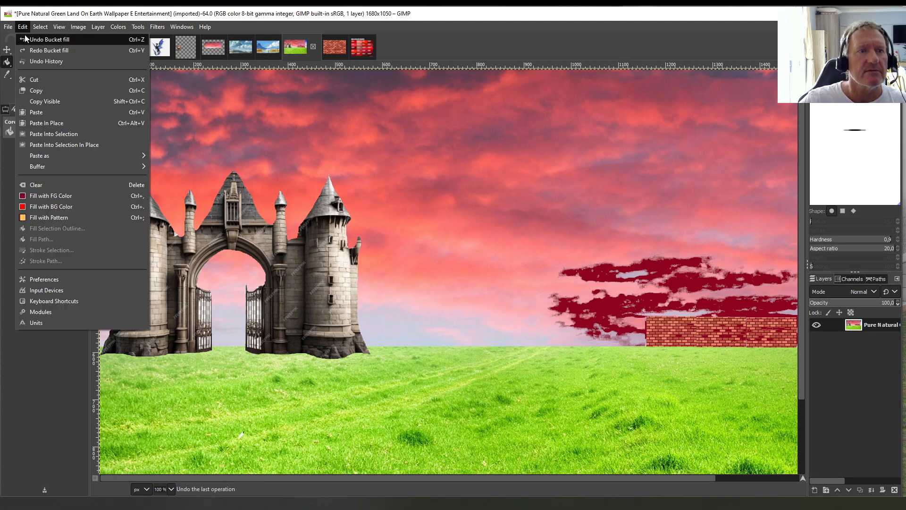
{"action": "left_click", "coordinate": [23, 27]}
{"action": "left_click", "coordinate": [24, 28]}
{"action": "left_click", "coordinate": [29, 37]}
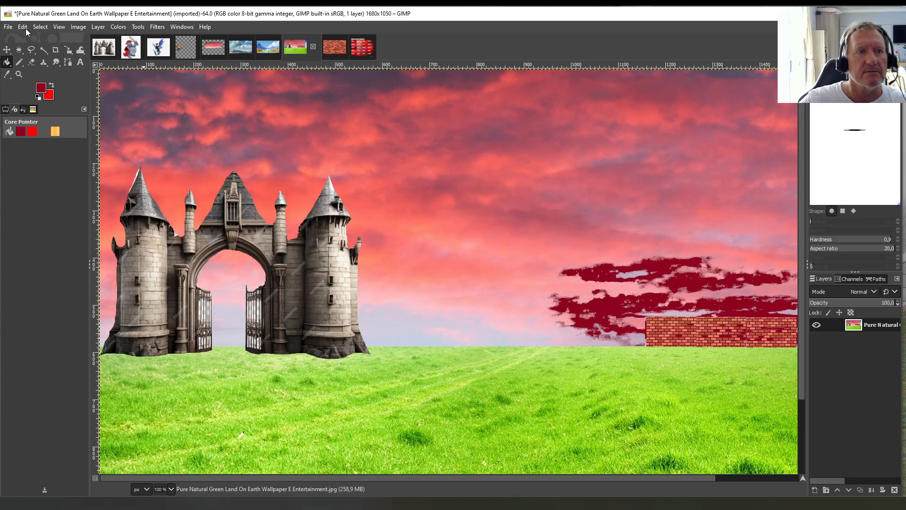
{"action": "left_click", "coordinate": [26, 29]}
{"action": "left_click", "coordinate": [29, 39]}
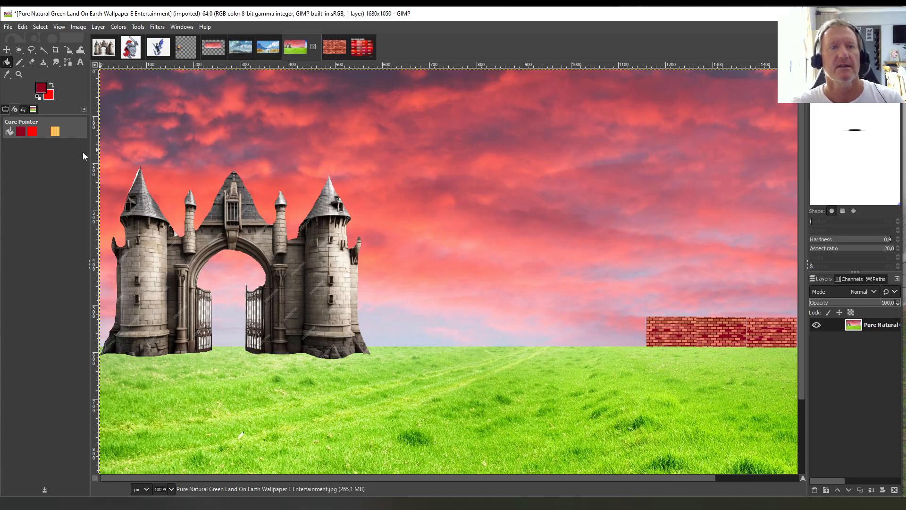
Try copying the whole blue dragon image into the green field scene, and undo the paste
{"action": "left_click", "coordinate": [156, 55]}
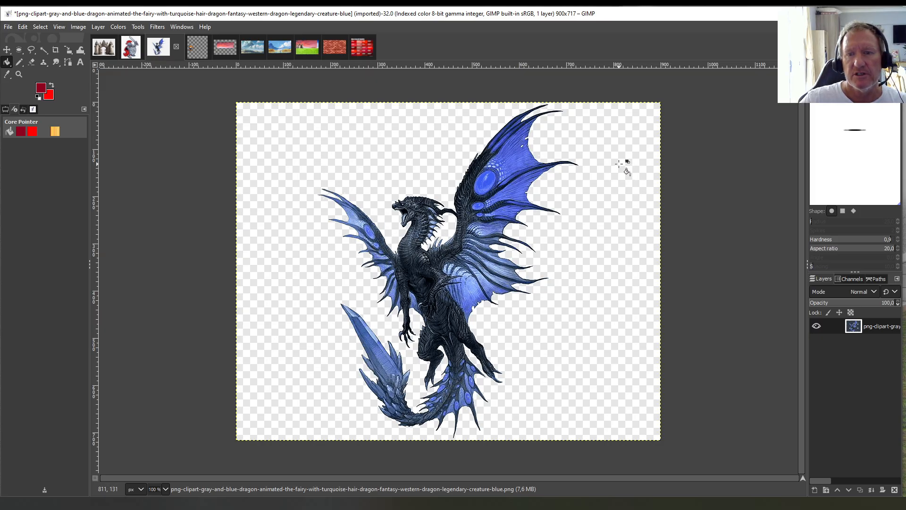
{"action": "left_click", "coordinate": [26, 26]}
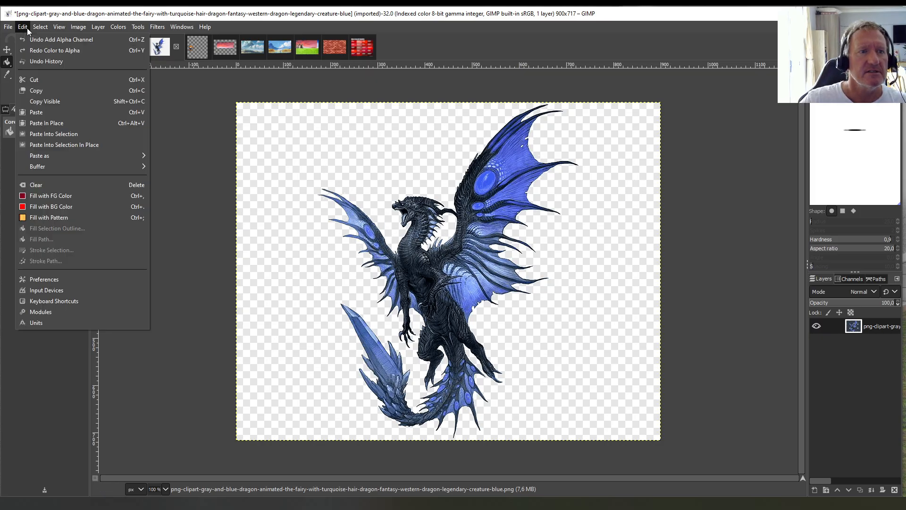
{"action": "left_click", "coordinate": [41, 93]}
{"action": "left_click", "coordinate": [305, 47]}
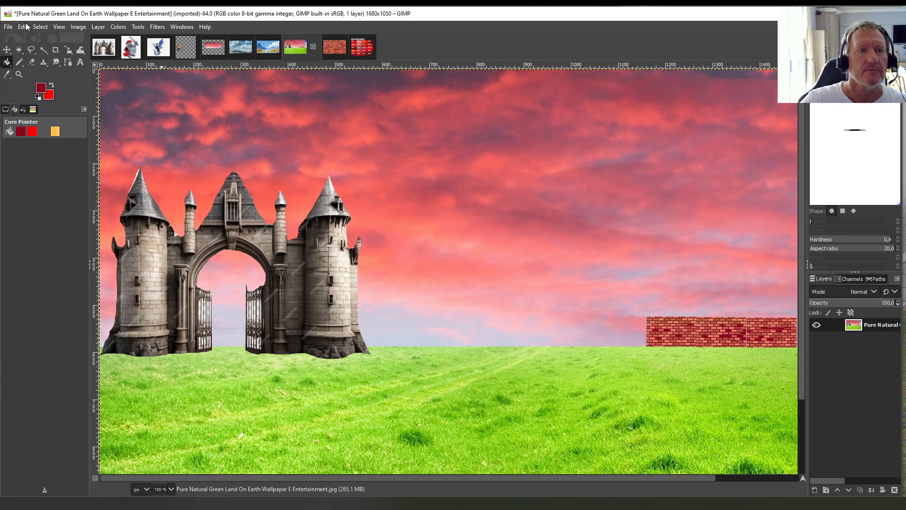
{"action": "left_click", "coordinate": [27, 27]}
{"action": "left_click", "coordinate": [41, 112]}
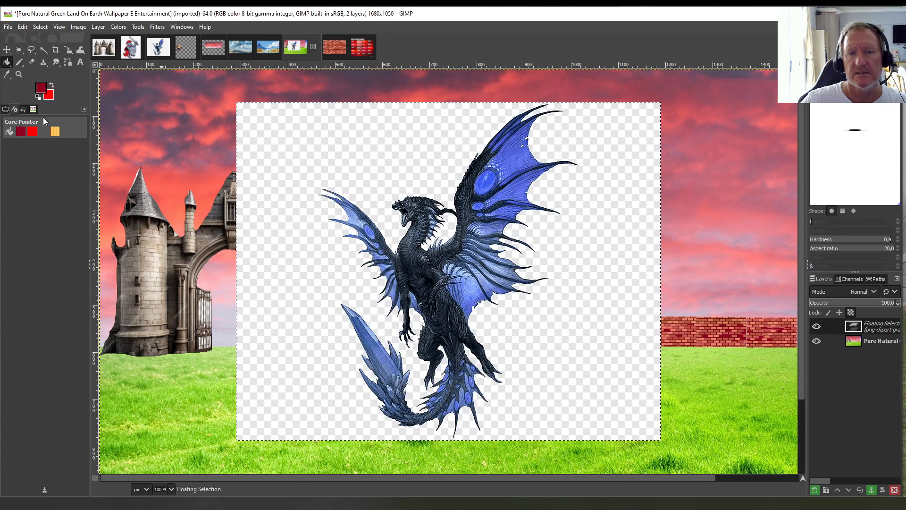
{"action": "left_click", "coordinate": [25, 28]}
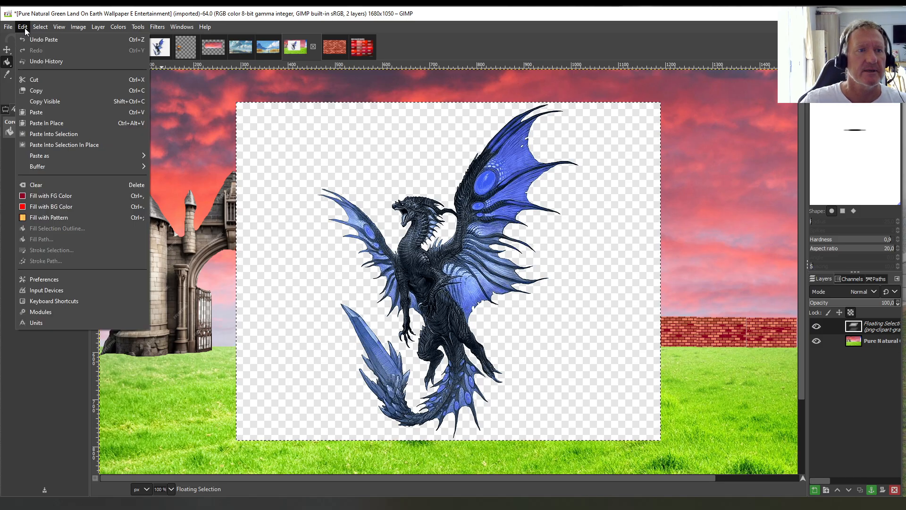
{"action": "left_click", "coordinate": [29, 38]}
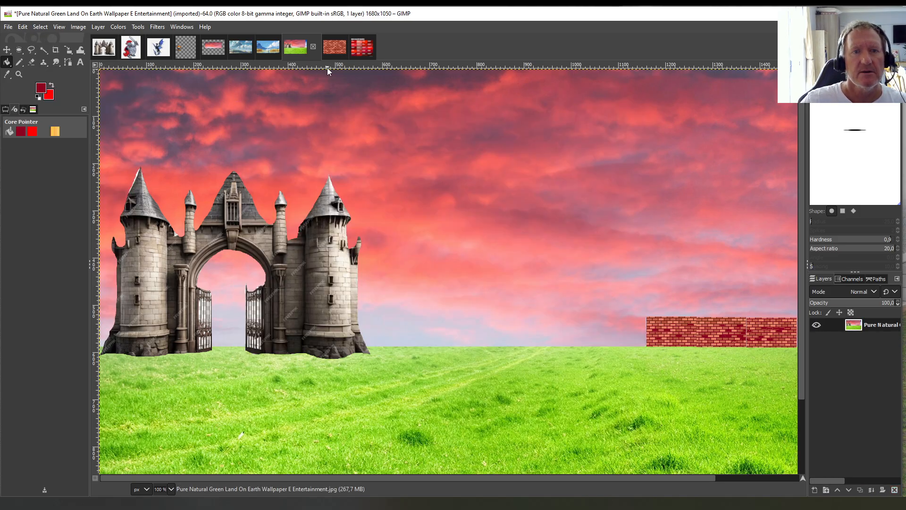
In the blue dragon image, outline the whole dragon, including wings and tail, with a closed free selection
{"action": "left_click", "coordinate": [167, 46]}
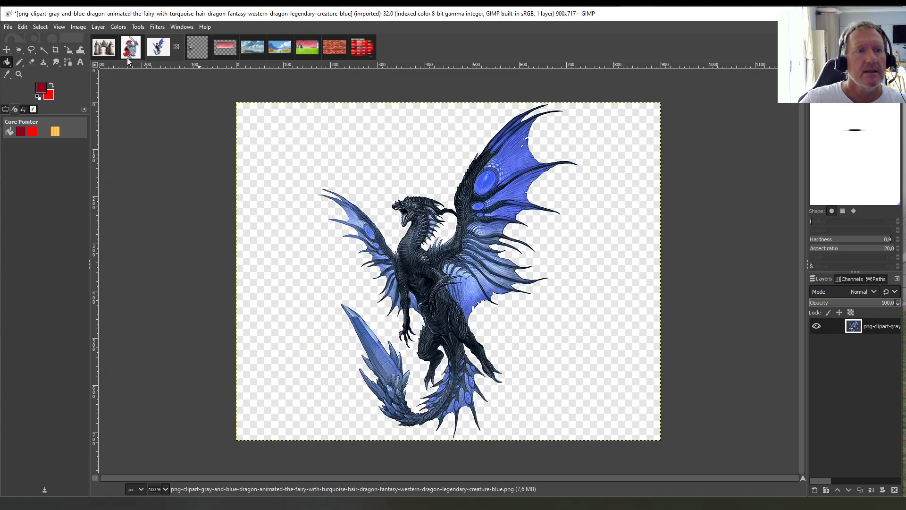
{"action": "left_click", "coordinate": [31, 50]}
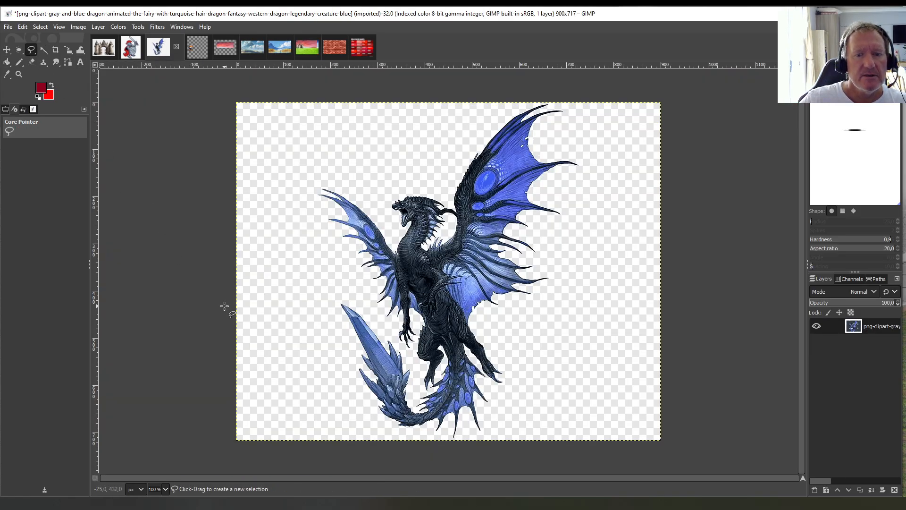
{"action": "left_click", "coordinate": [388, 423]}
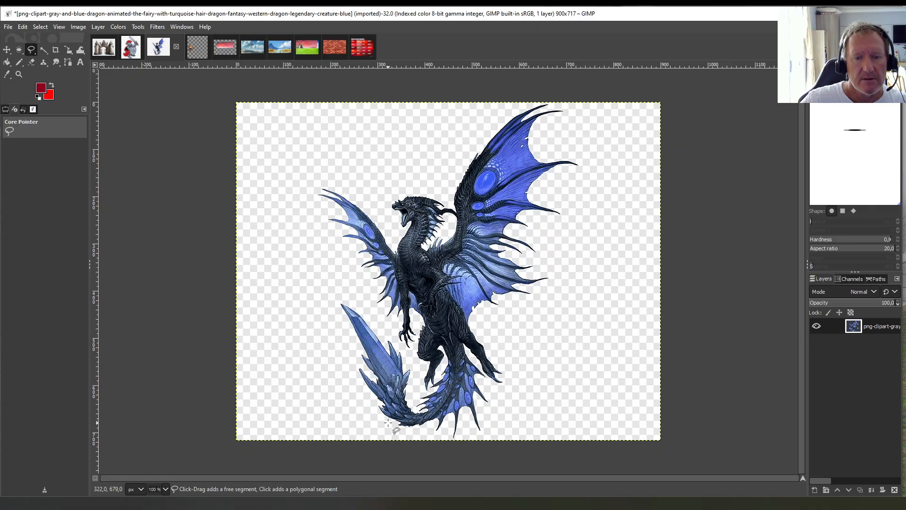
{"action": "left_click_drag", "start_coordinate": [363, 388], "coordinate": [341, 322]}
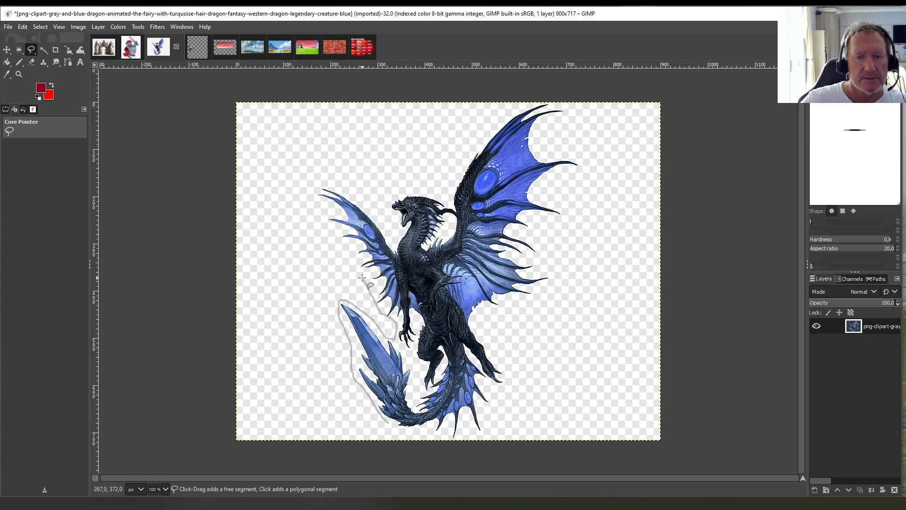
{"action": "mouse_move", "coordinate": [363, 278]}
{"action": "left_mouse_down"}
{"action": "mouse_move", "coordinate": [338, 253]}
{"action": "mouse_move", "coordinate": [316, 179]}
{"action": "mouse_move", "coordinate": [375, 215]}
{"action": "left_mouse_up"}
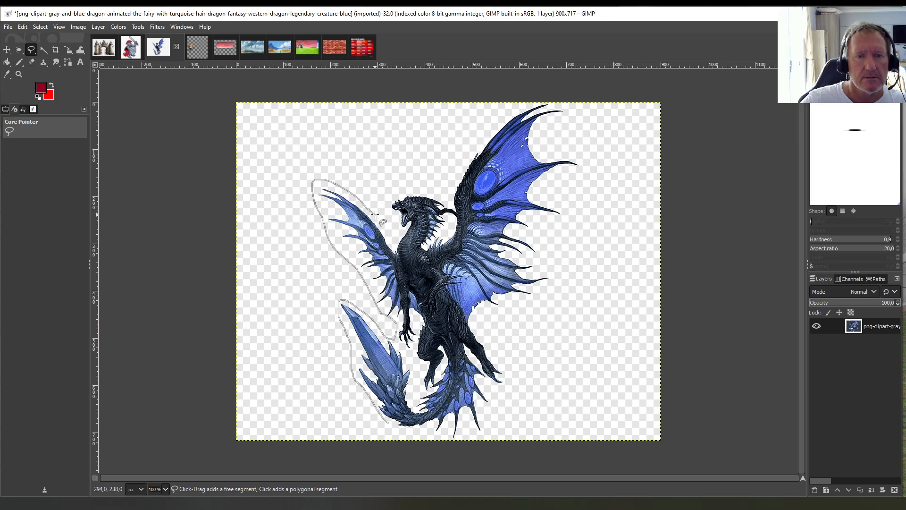
{"action": "mouse_move", "coordinate": [408, 184]}
{"action": "left_mouse_down"}
{"action": "mouse_move", "coordinate": [440, 192]}
{"action": "mouse_move", "coordinate": [493, 124]}
{"action": "mouse_move", "coordinate": [524, 104]}
{"action": "mouse_move", "coordinate": [560, 103]}
{"action": "mouse_move", "coordinate": [567, 113]}
{"action": "mouse_move", "coordinate": [551, 133]}
{"action": "mouse_move", "coordinate": [580, 147]}
{"action": "mouse_move", "coordinate": [592, 172]}
{"action": "mouse_move", "coordinate": [559, 174]}
{"action": "mouse_move", "coordinate": [568, 211]}
{"action": "mouse_move", "coordinate": [553, 249]}
{"action": "mouse_move", "coordinate": [553, 293]}
{"action": "mouse_move", "coordinate": [499, 317]}
{"action": "mouse_move", "coordinate": [494, 329]}
{"action": "mouse_move", "coordinate": [494, 394]}
{"action": "left_mouse_up"}
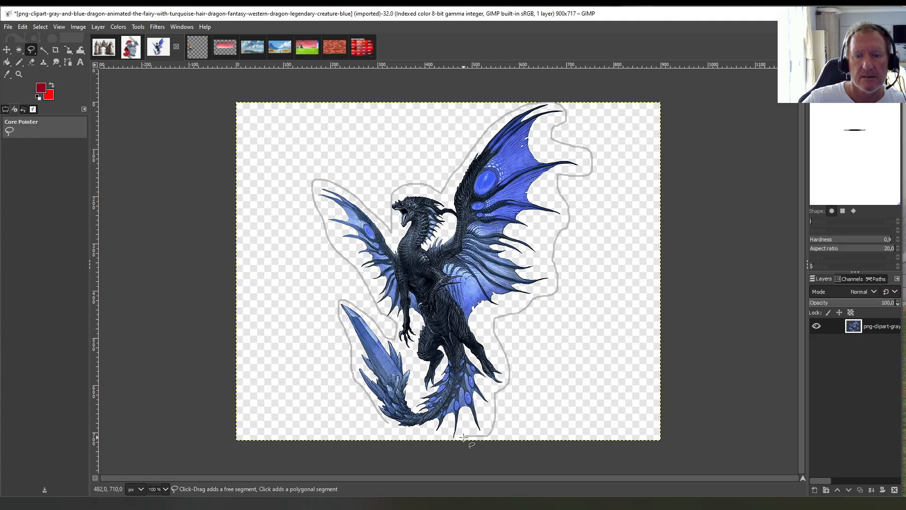
{"action": "left_click_drag", "start_coordinate": [392, 430], "coordinate": [396, 433]}
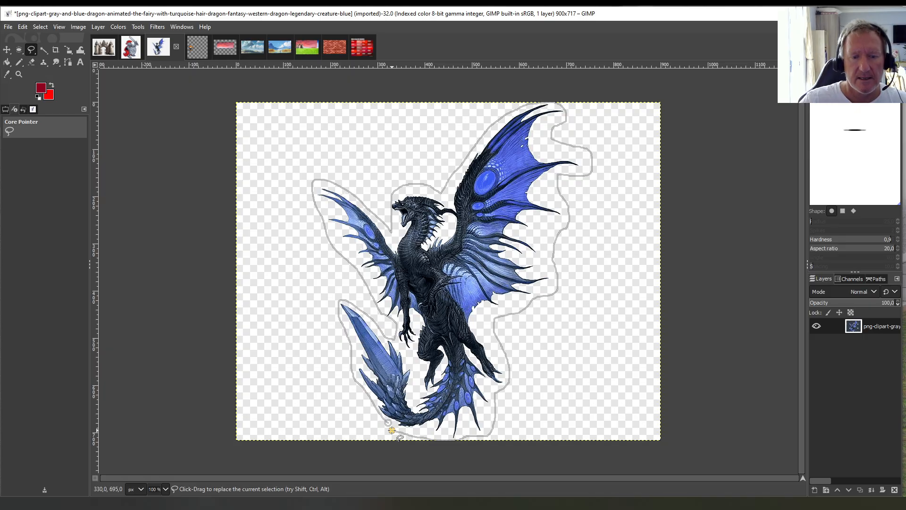
{"action": "key", "text": "Return"}
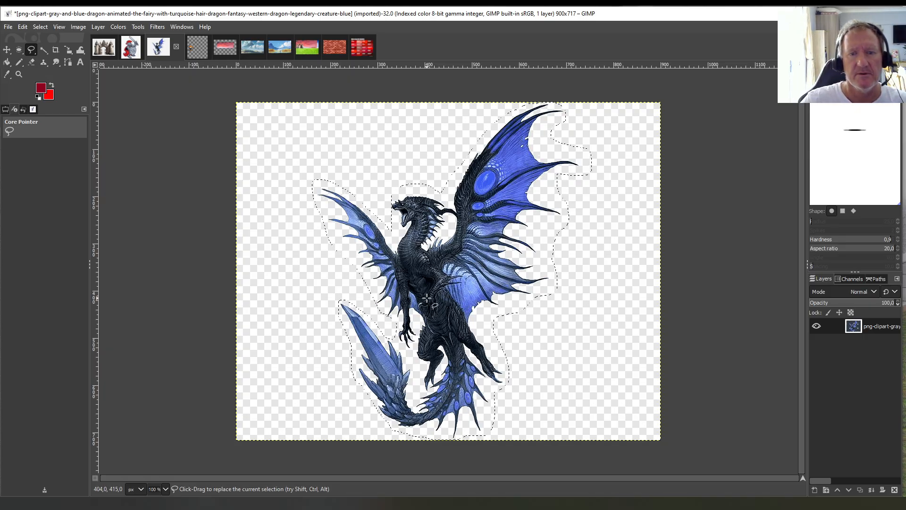
Apply Color to Alpha to the selected dragon area to make its background transparent
{"action": "left_click", "coordinate": [104, 28]}
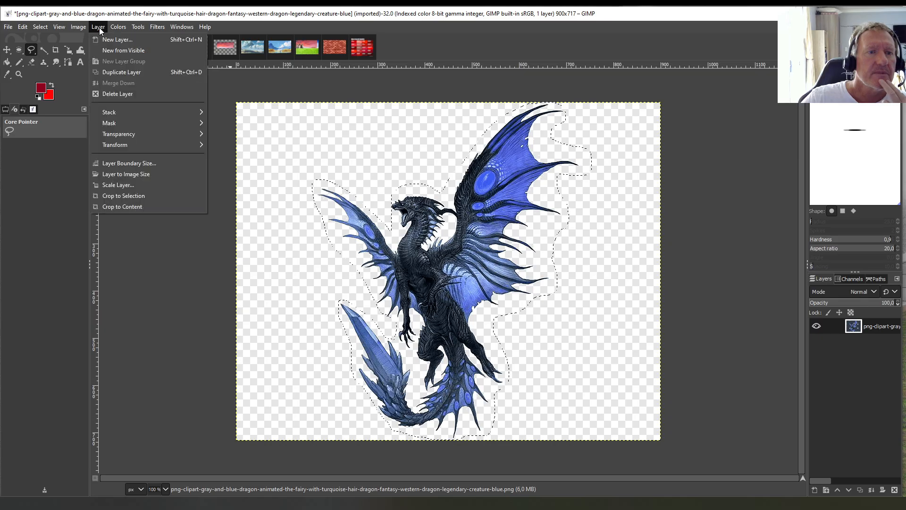
{"action": "mouse_move", "coordinate": [131, 145]}
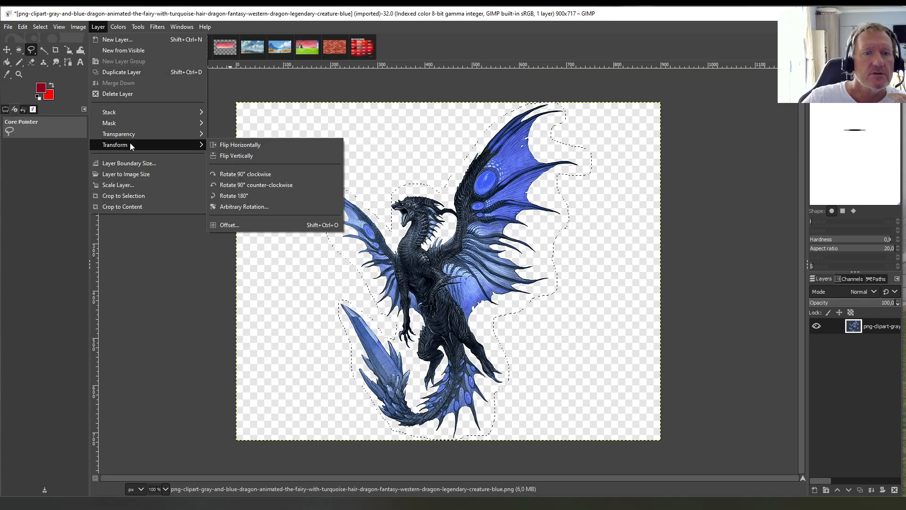
{"action": "left_click", "coordinate": [231, 156]}
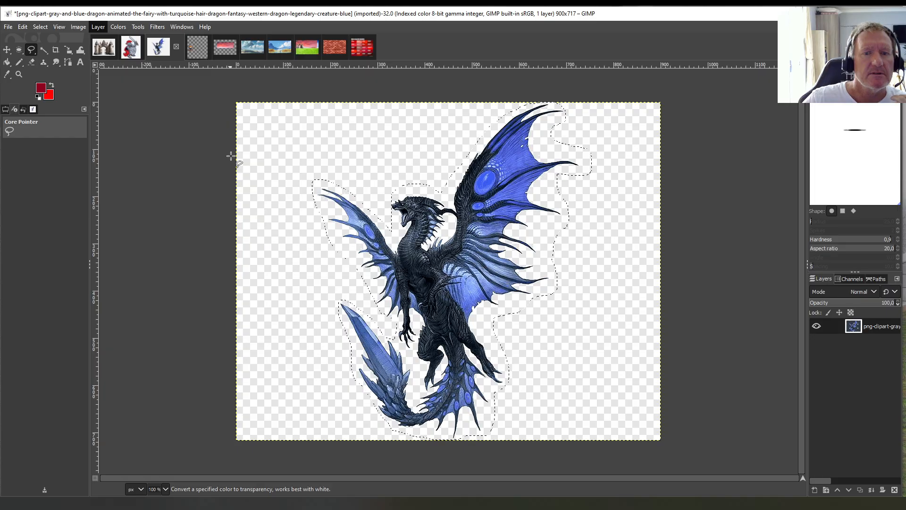
{"action": "left_click", "coordinate": [186, 228]}
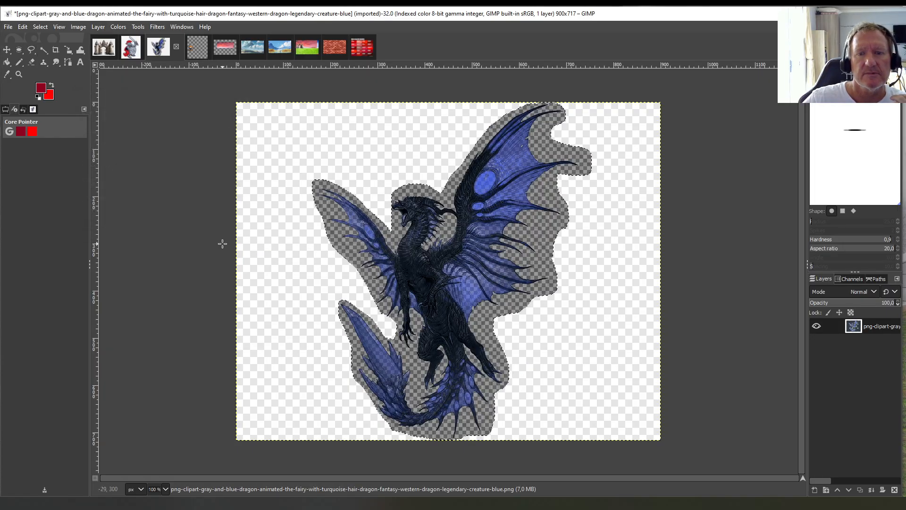
Copy the selected dragon and paste it into the green field scene with the castle gate
{"action": "left_click", "coordinate": [23, 27]}
{"action": "left_click", "coordinate": [38, 91]}
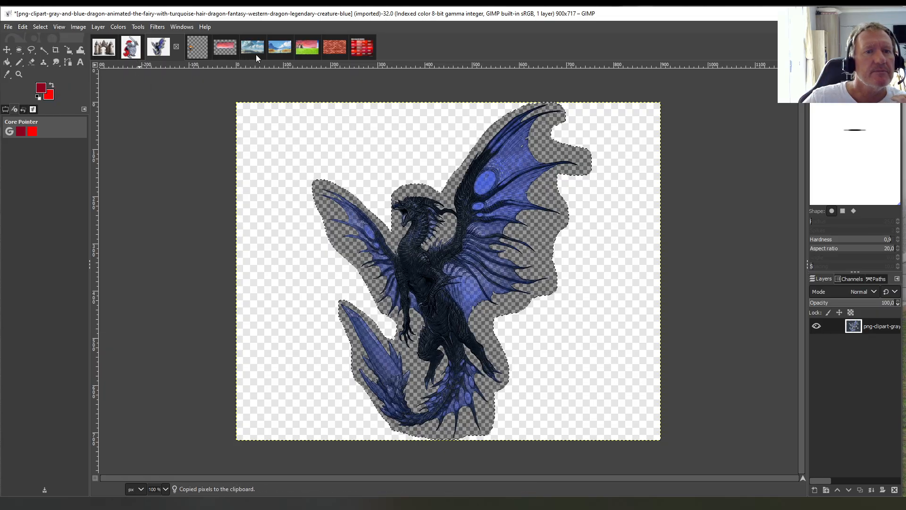
{"action": "left_click", "coordinate": [308, 48]}
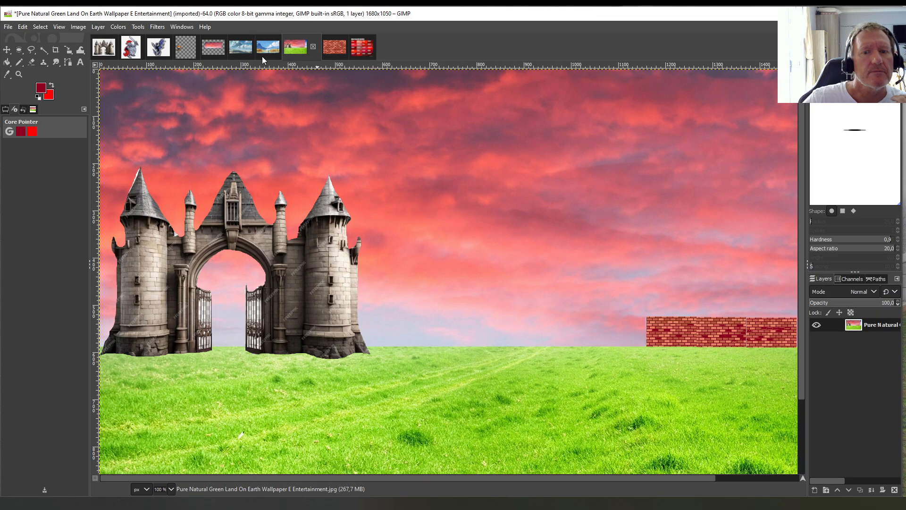
{"action": "left_click", "coordinate": [23, 26]}
{"action": "left_click", "coordinate": [46, 112]}
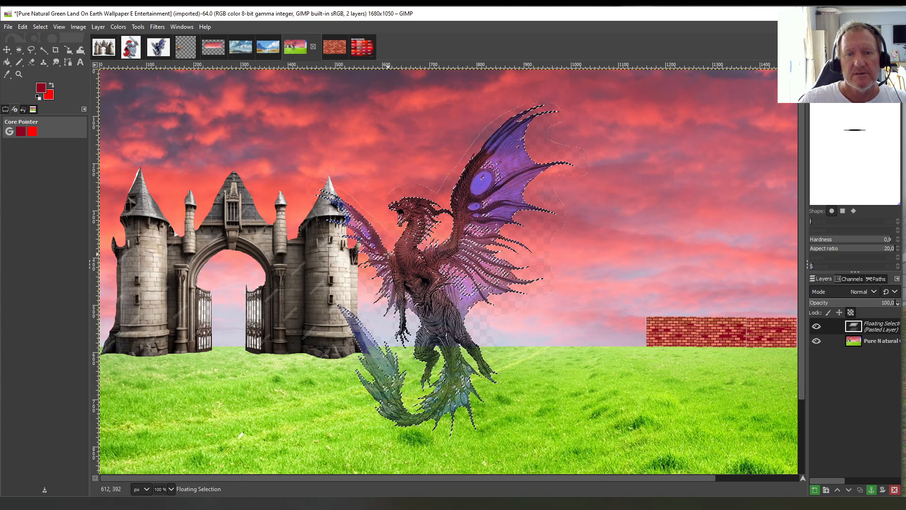
Scale the pasted dragon to 166 × 201 px, placed in the sky above the brick wall, and anchor it
{"action": "left_click", "coordinate": [137, 26]}
{"action": "mouse_move", "coordinate": [157, 62]}
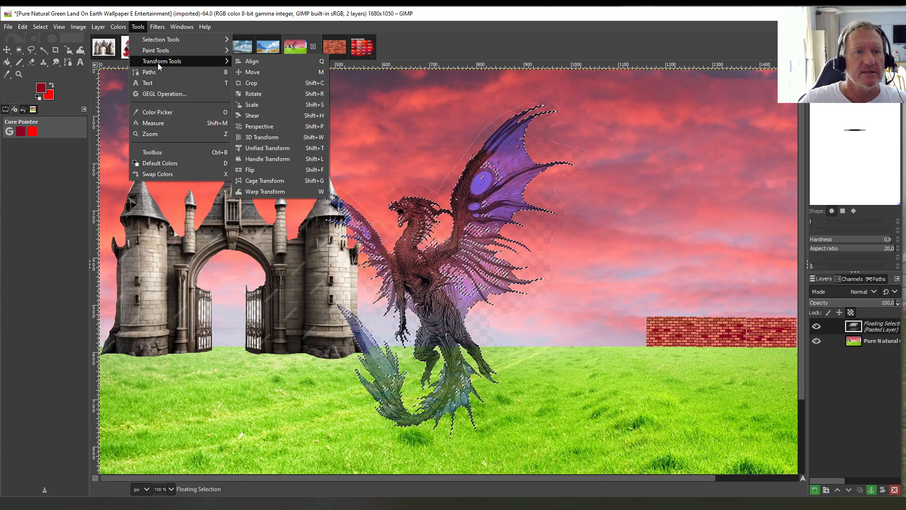
{"action": "left_click", "coordinate": [249, 103]}
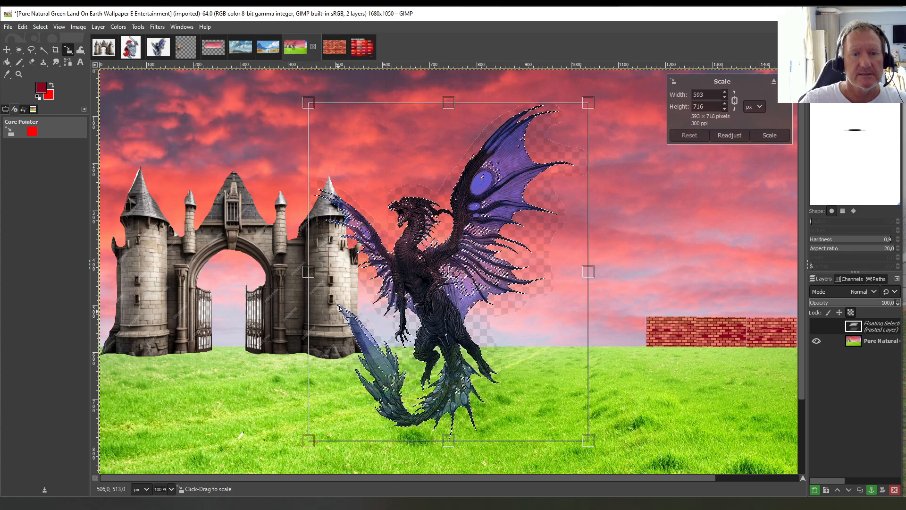
{"action": "left_click_drag", "start_coordinate": [308, 272], "coordinate": [754, 136]}
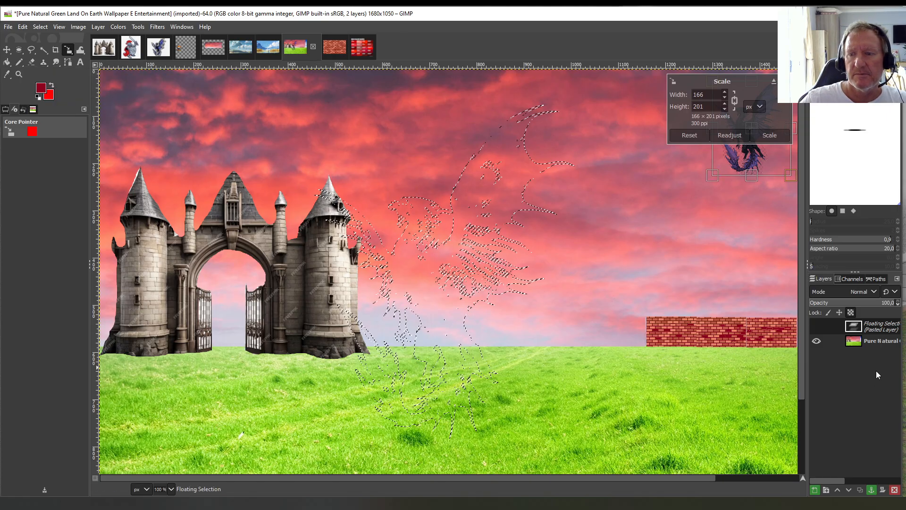
{"action": "key", "text": "shift+b"}
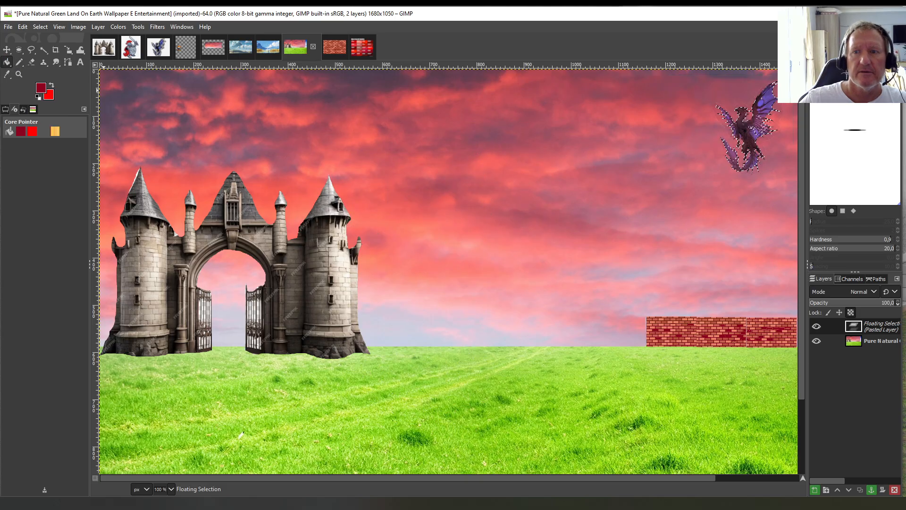
{"action": "right_click", "coordinate": [875, 327]}
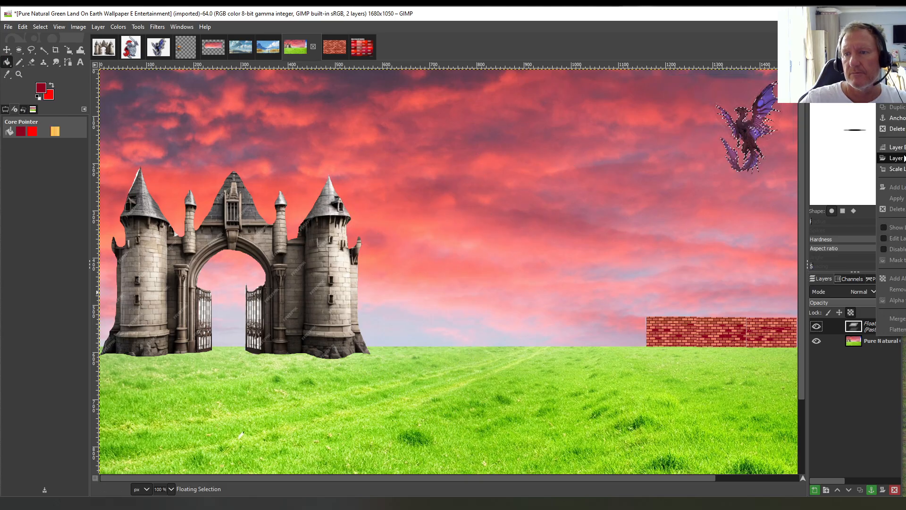
{"action": "left_click", "coordinate": [896, 118]}
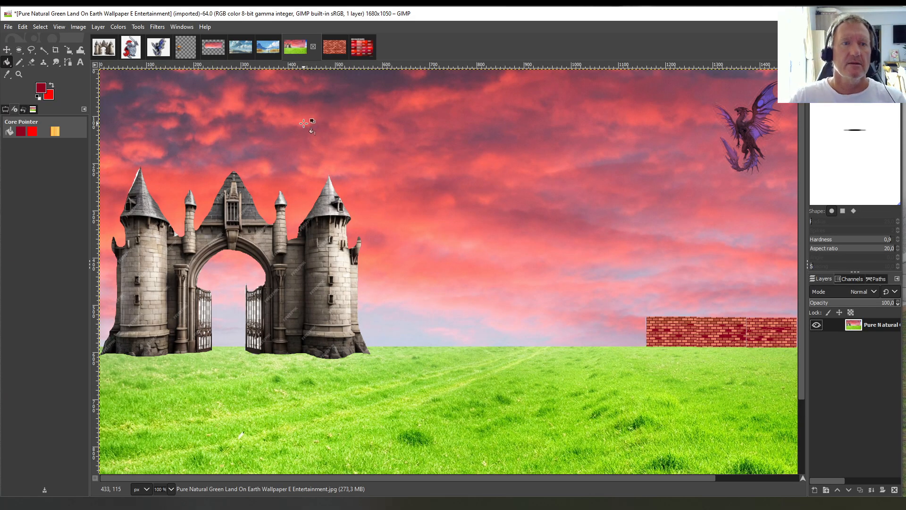
Paste a second copy of the dragon into the scene and flip it horizontally
{"action": "left_click", "coordinate": [23, 27]}
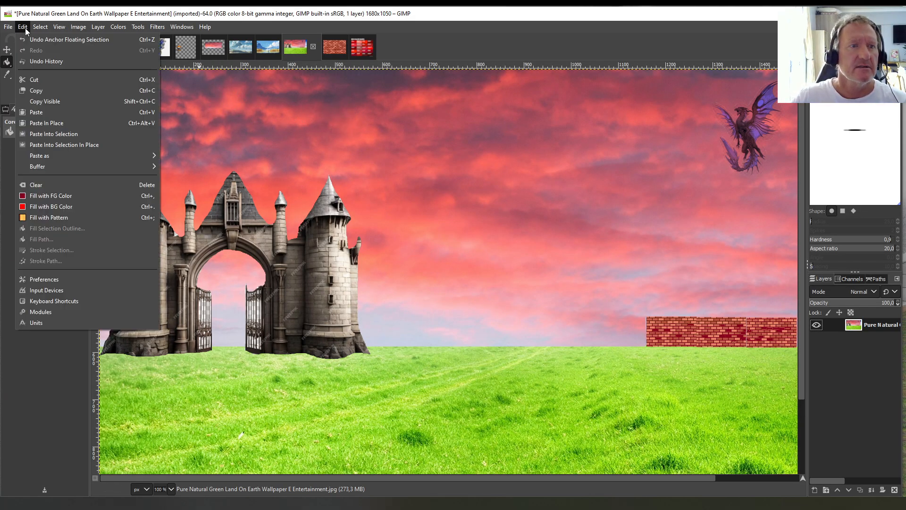
{"action": "left_click", "coordinate": [41, 111]}
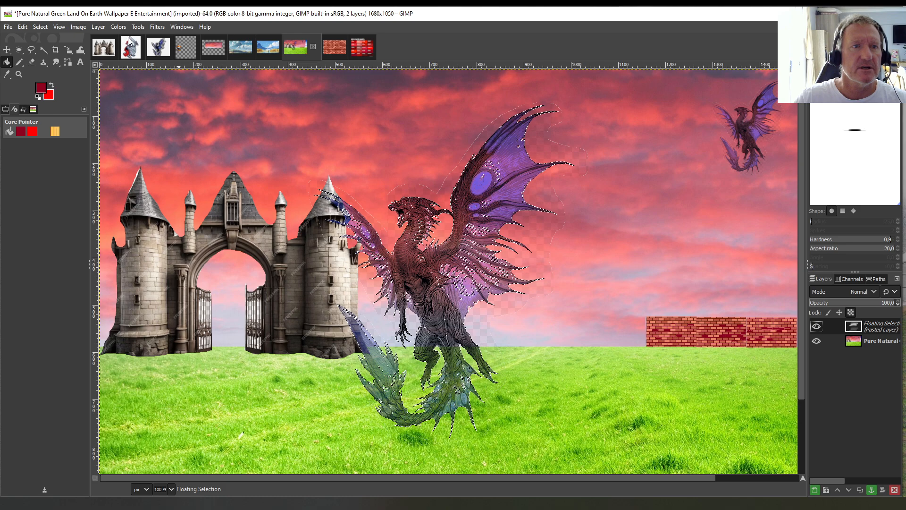
{"action": "left_click", "coordinate": [96, 27]}
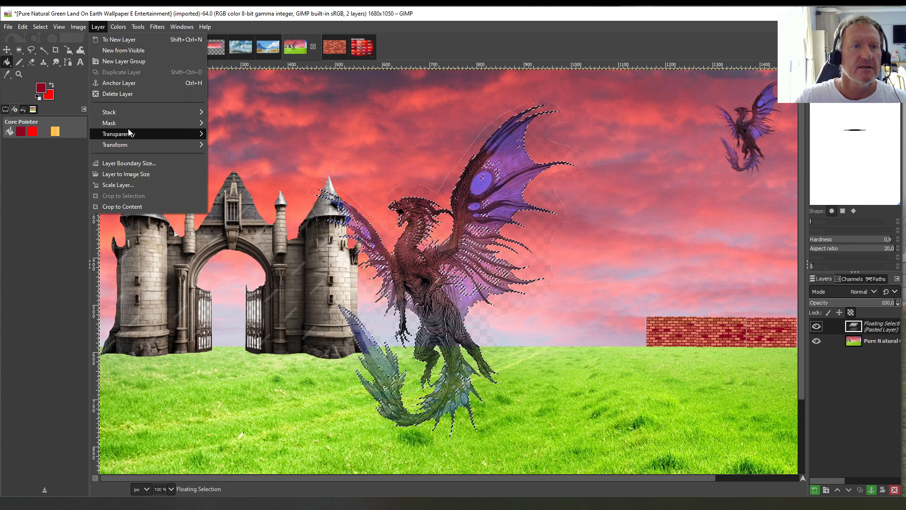
{"action": "mouse_move", "coordinate": [130, 136]}
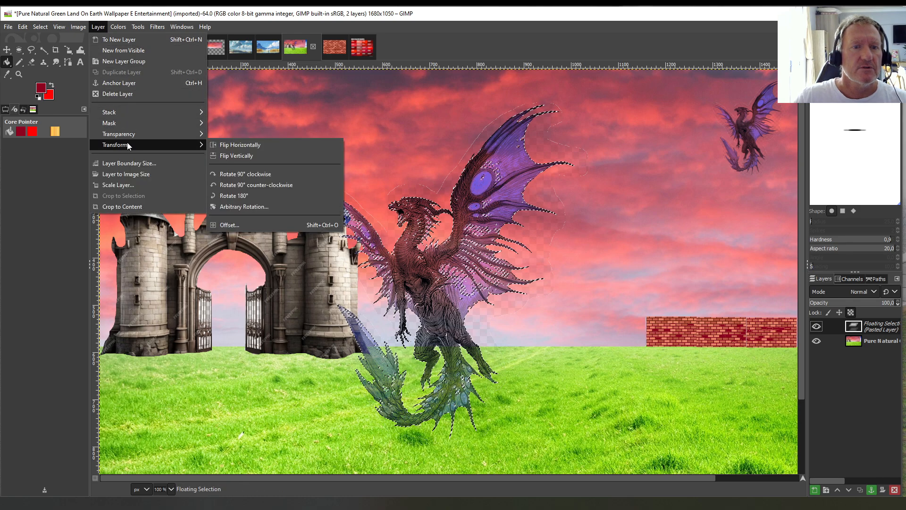
{"action": "left_click", "coordinate": [245, 145]}
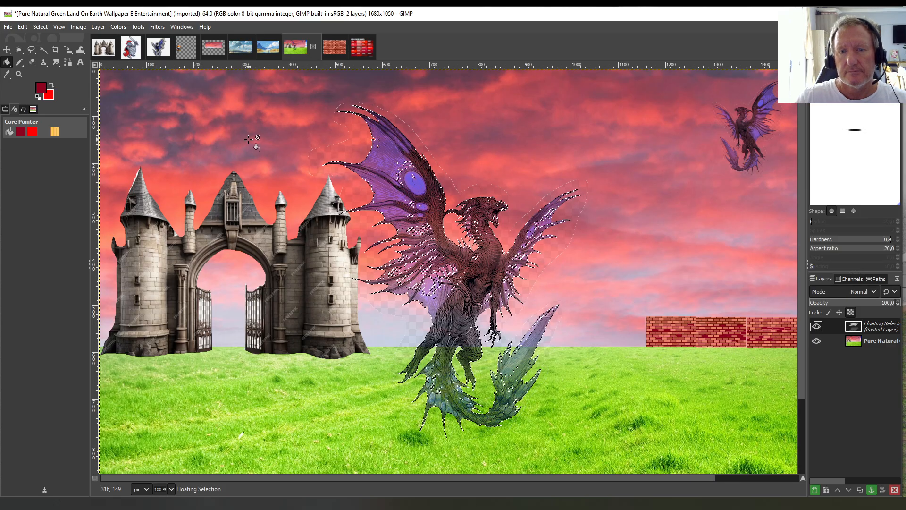
Scale the flipped dragon to 149 × 180 px and place it high in the sky between the castle gate and the first dragon
{"action": "left_click", "coordinate": [138, 27]}
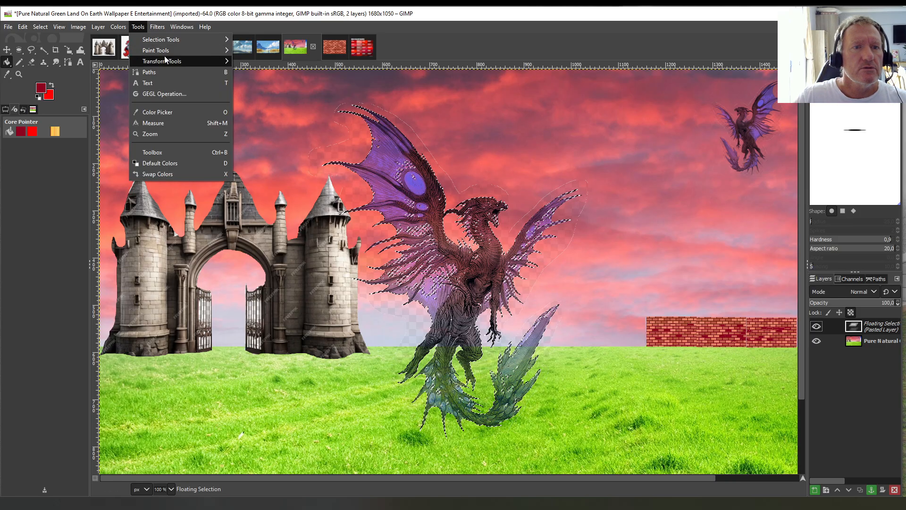
{"action": "mouse_move", "coordinate": [165, 61]}
{"action": "left_click", "coordinate": [252, 104]}
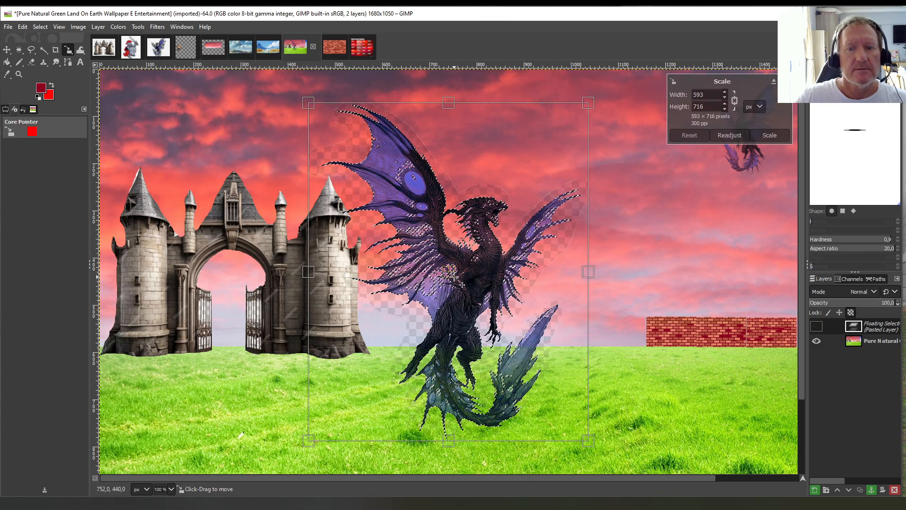
{"action": "left_click_drag", "start_coordinate": [309, 272], "coordinate": [558, 127]}
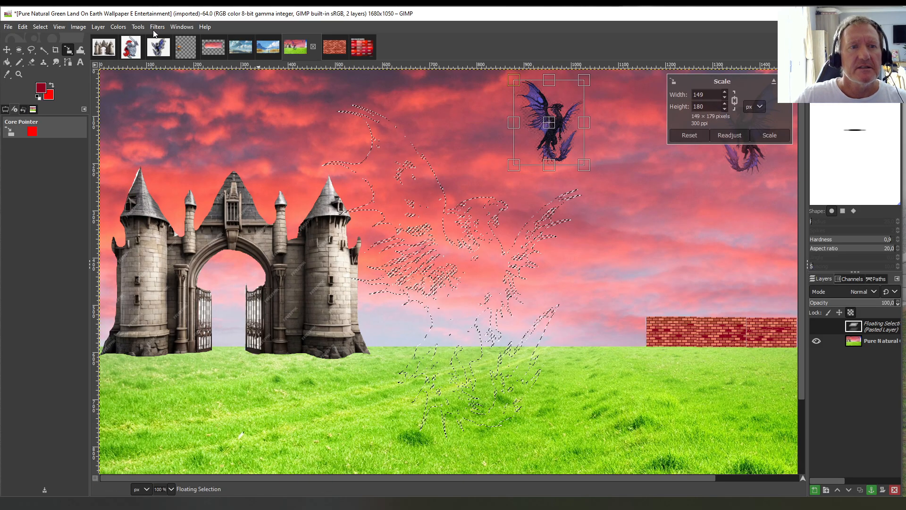
Rotate the small flipped dragon by -39.88° about its center
{"action": "left_click", "coordinate": [139, 27]}
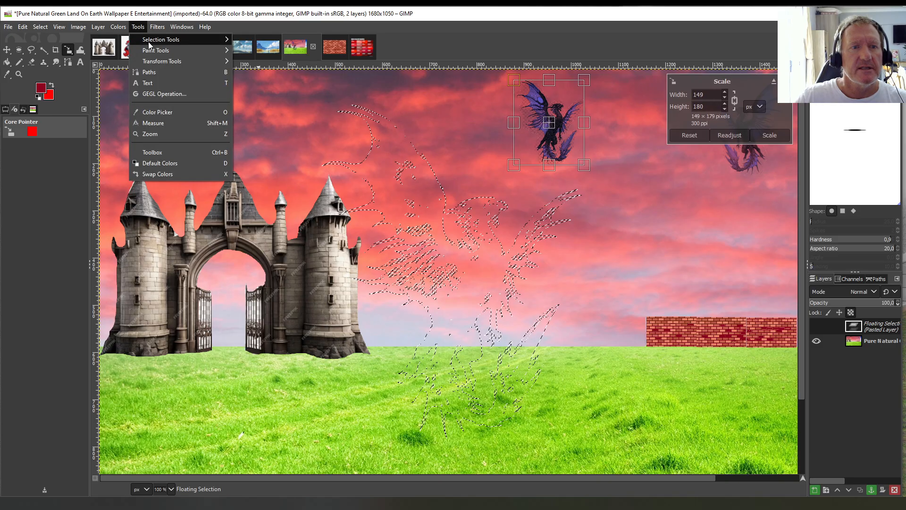
{"action": "mouse_move", "coordinate": [189, 61]}
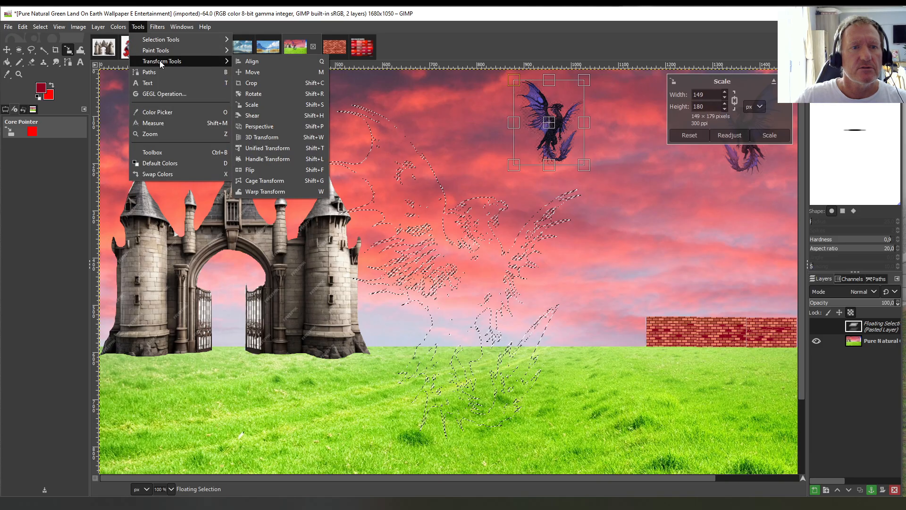
{"action": "left_click", "coordinate": [254, 93]}
{"action": "left_click_drag", "start_coordinate": [569, 122], "coordinate": [554, 110]}
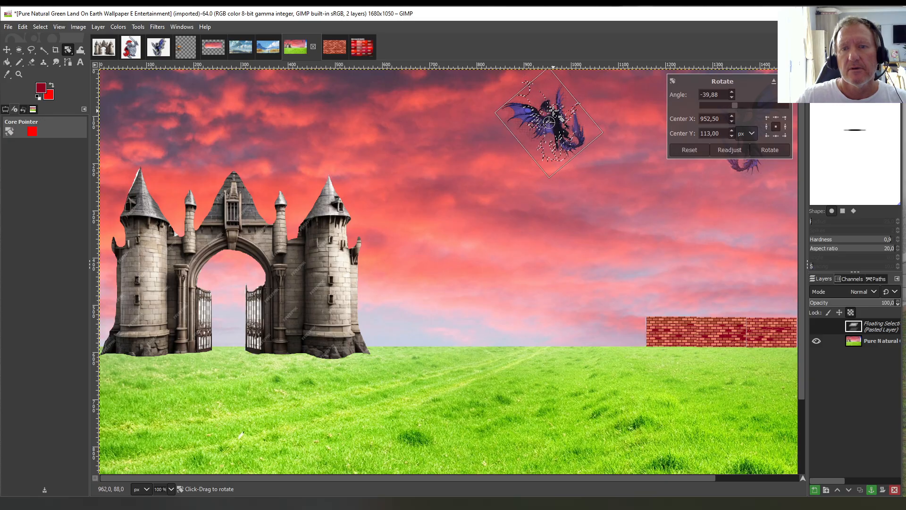
Move the rotated dragon lower in the sky, just before the first dragon, at 231 × 234 px and anchor it
{"action": "left_click", "coordinate": [138, 27]}
{"action": "mouse_move", "coordinate": [176, 61]}
{"action": "left_click", "coordinate": [251, 104]}
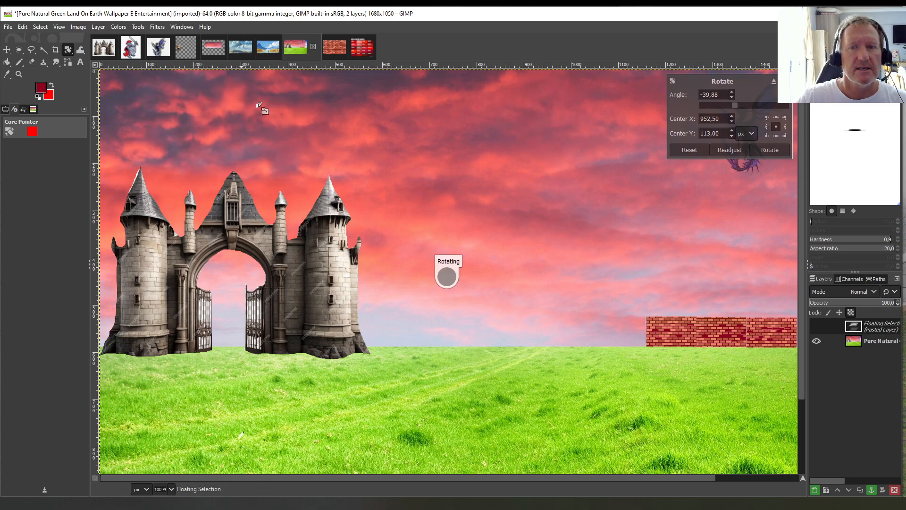
{"action": "left_click", "coordinate": [555, 124]}
{"action": "left_click_drag", "start_coordinate": [561, 129], "coordinate": [647, 195]}
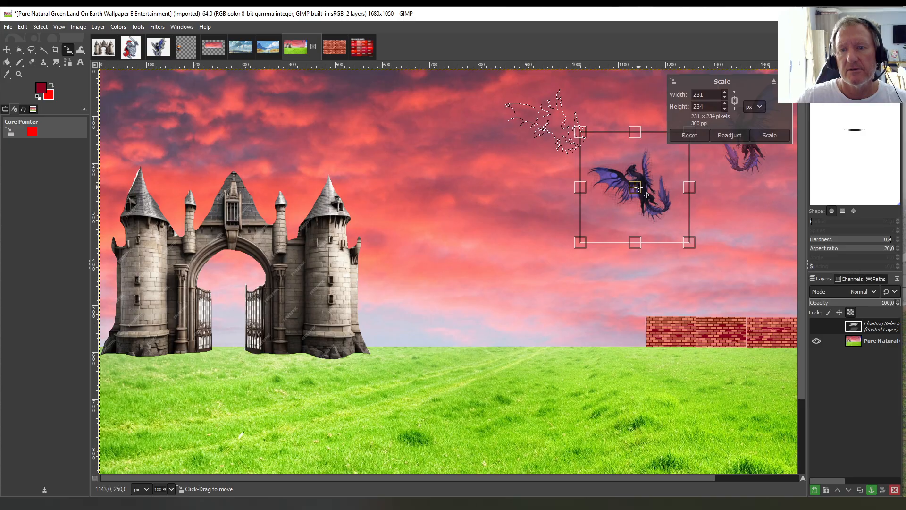
{"action": "key", "text": "shift+b"}
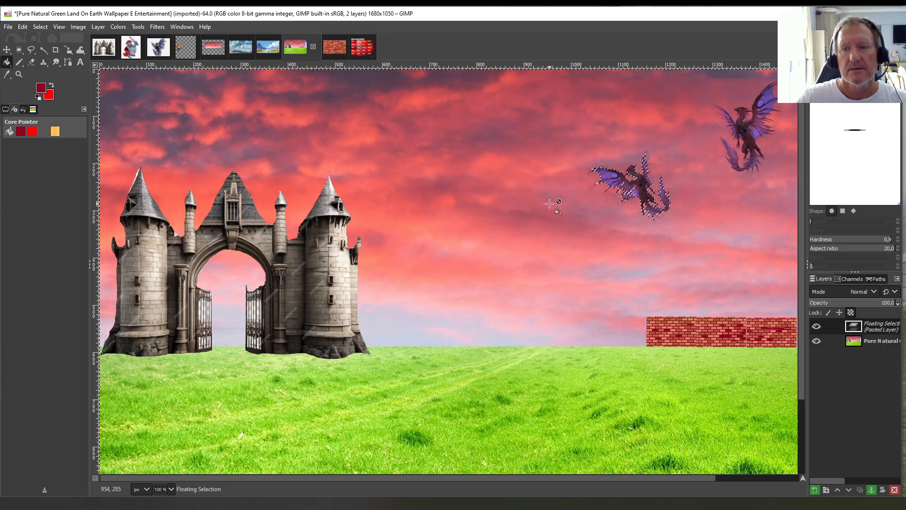
{"action": "right_click", "coordinate": [879, 332]}
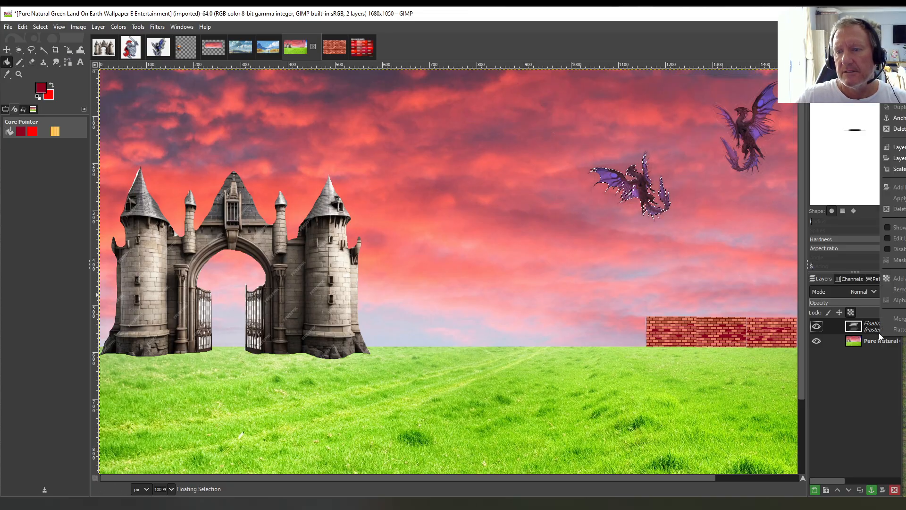
{"action": "left_click", "coordinate": [897, 117]}
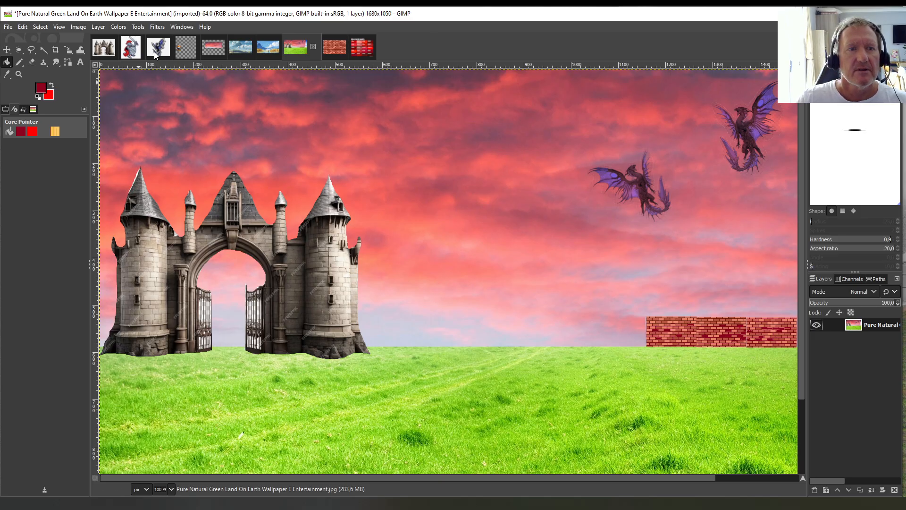
Paste a third copy of the dragon into the scene and flip it horizontally
{"action": "left_click", "coordinate": [27, 27]}
{"action": "left_click", "coordinate": [44, 112]}
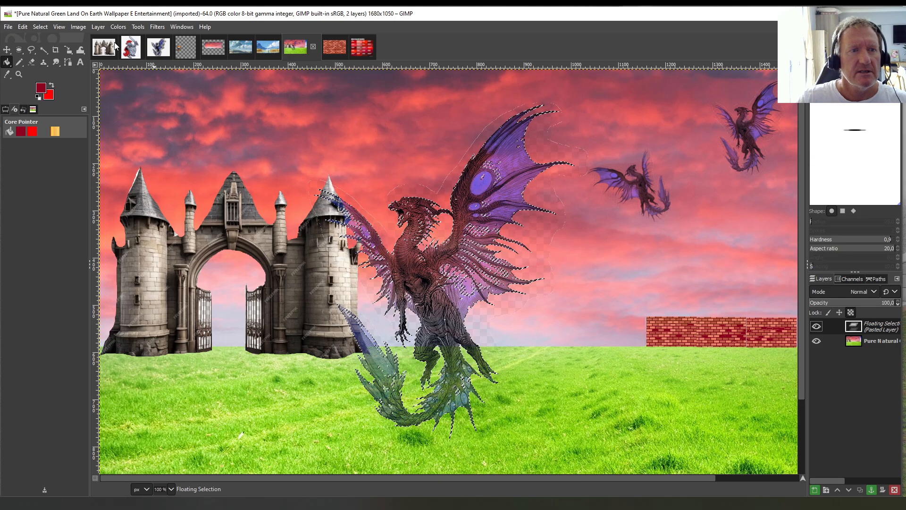
{"action": "left_click", "coordinate": [98, 27]}
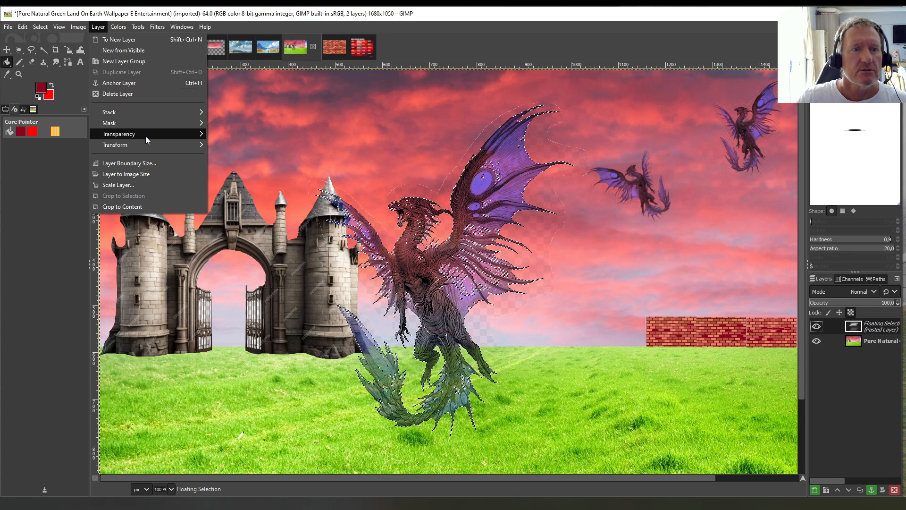
{"action": "mouse_move", "coordinate": [146, 145]}
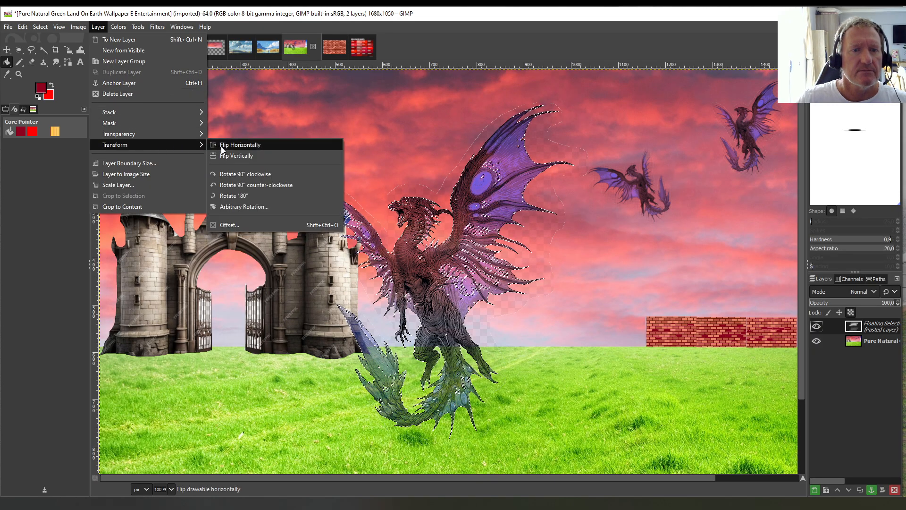
{"action": "left_click", "coordinate": [243, 147]}
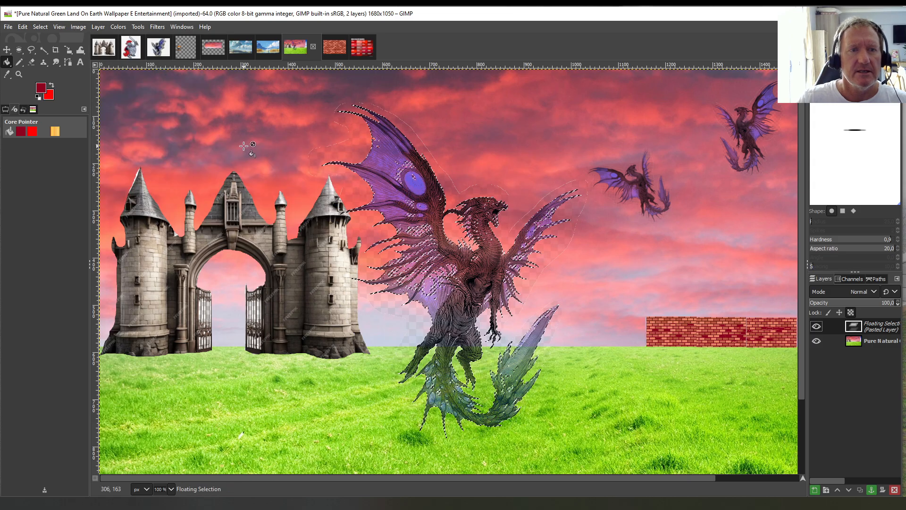
Try flipping the third dragon vertically and flip it back upright
{"action": "left_click", "coordinate": [97, 28]}
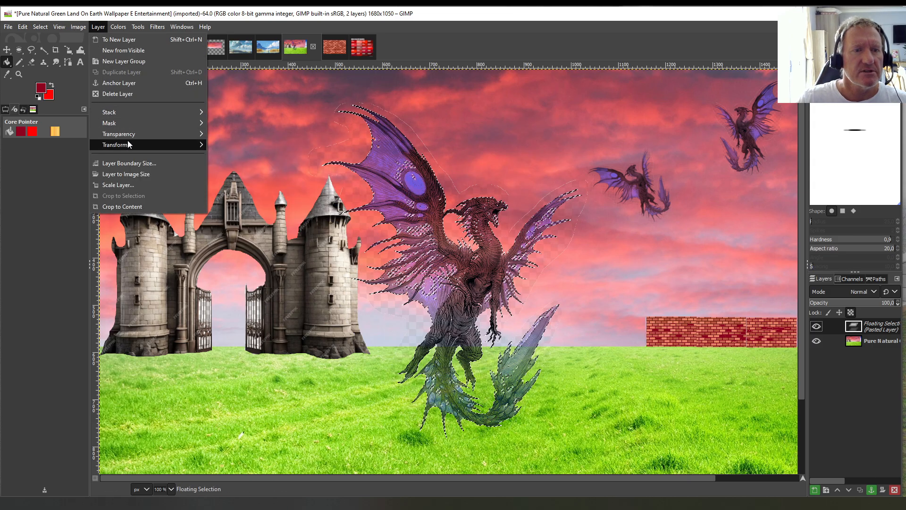
{"action": "mouse_move", "coordinate": [127, 143]}
{"action": "left_click", "coordinate": [240, 157]}
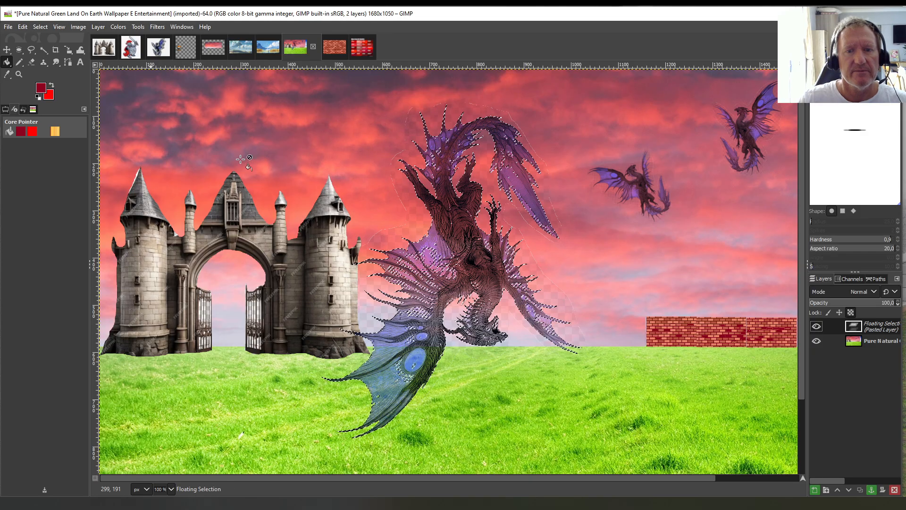
{"action": "left_click", "coordinate": [98, 27]}
{"action": "mouse_move", "coordinate": [131, 145]}
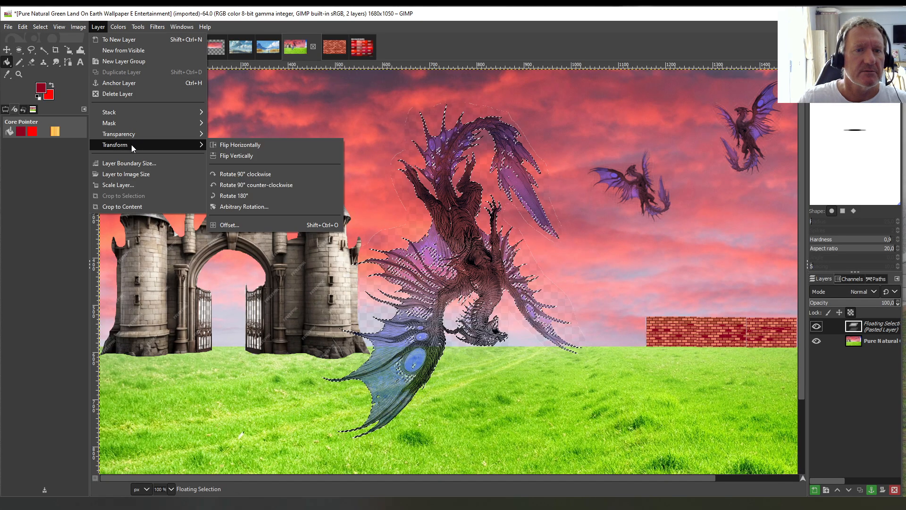
{"action": "left_click", "coordinate": [229, 156]}
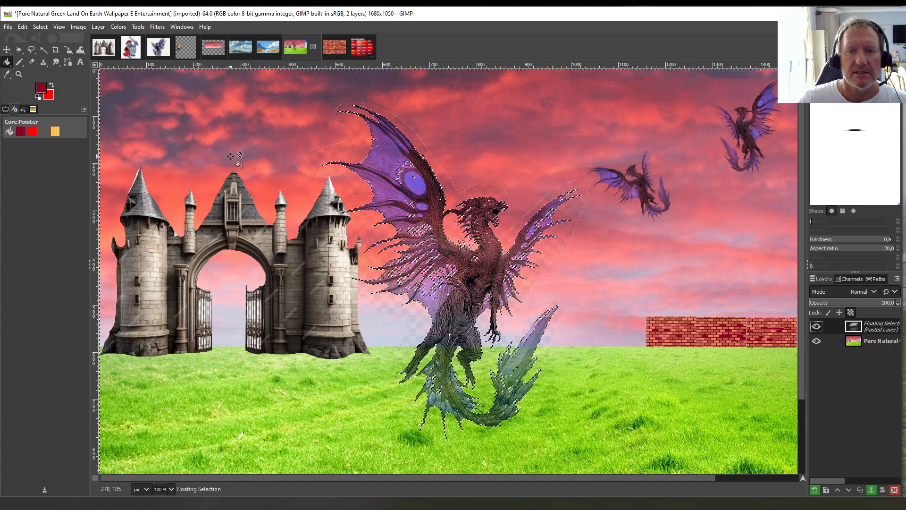
Scale the third dragon to 169 × 204 px, place it just above the castle gate's right tower, and anchor it
{"action": "left_click", "coordinate": [157, 27]}
{"action": "mouse_move", "coordinate": [138, 27]}
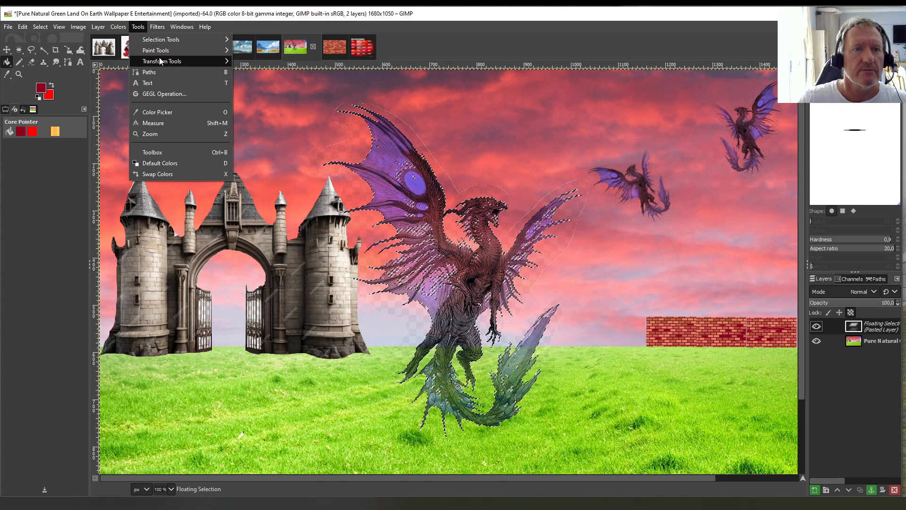
{"action": "mouse_move", "coordinate": [160, 60]}
{"action": "left_click", "coordinate": [254, 104]}
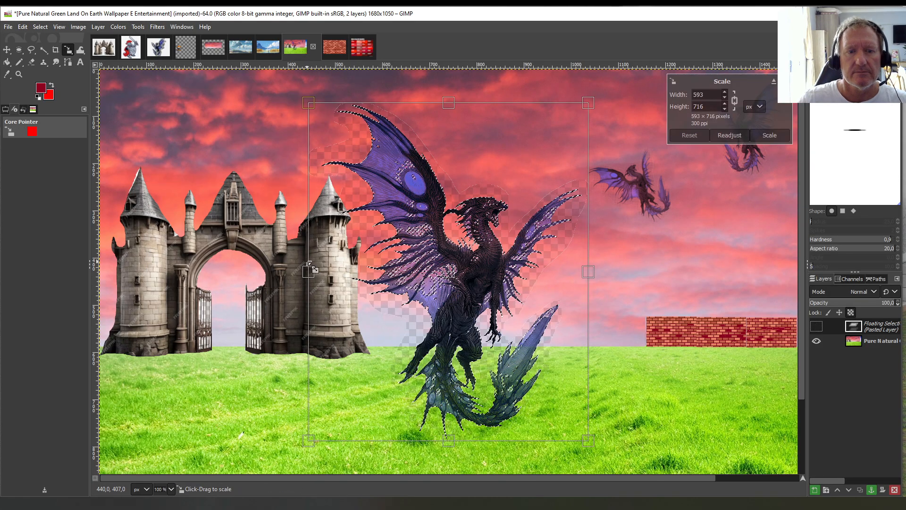
{"action": "left_click_drag", "start_coordinate": [308, 102], "coordinate": [509, 230]}
{"action": "left_click_drag", "start_coordinate": [561, 279], "coordinate": [351, 156]}
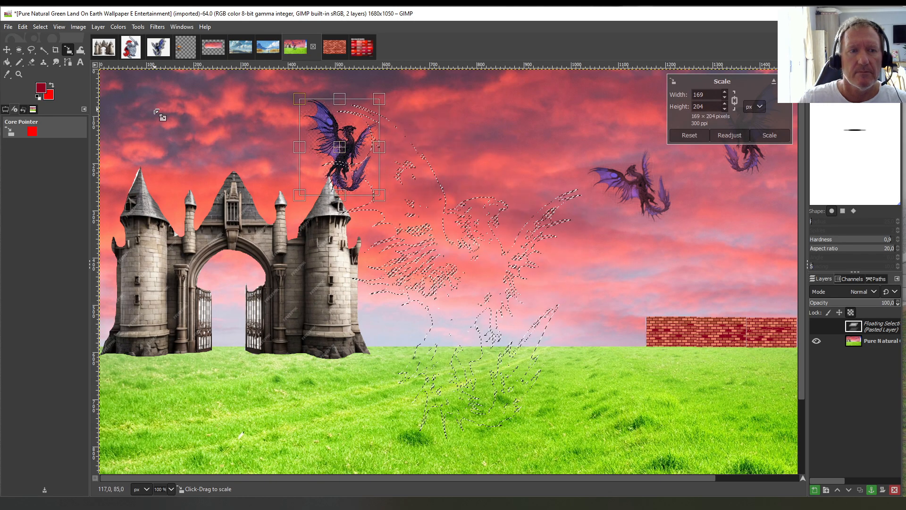
{"action": "left_click", "coordinate": [8, 65]}
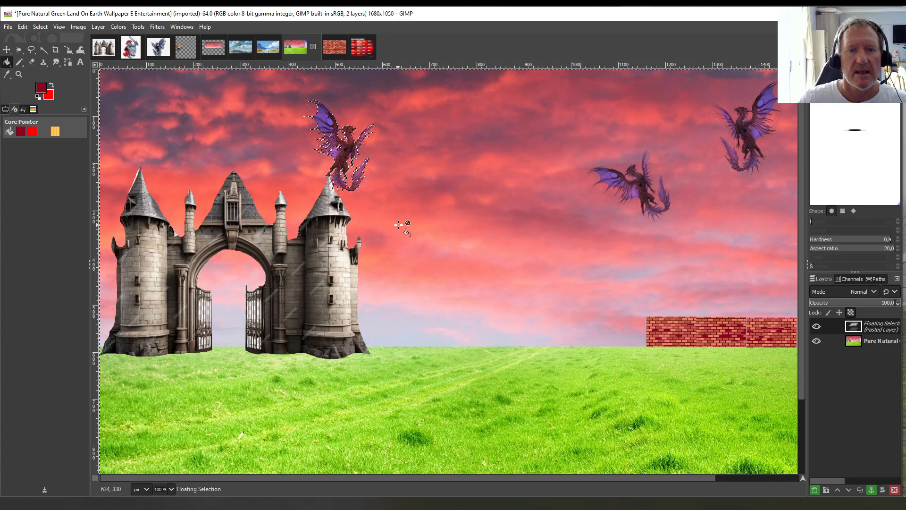
{"action": "right_click", "coordinate": [876, 330]}
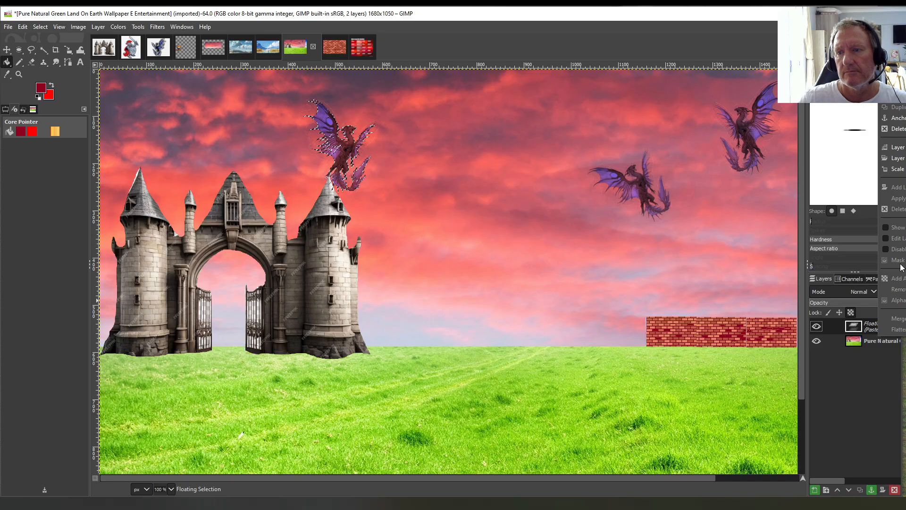
{"action": "left_click", "coordinate": [897, 118]}
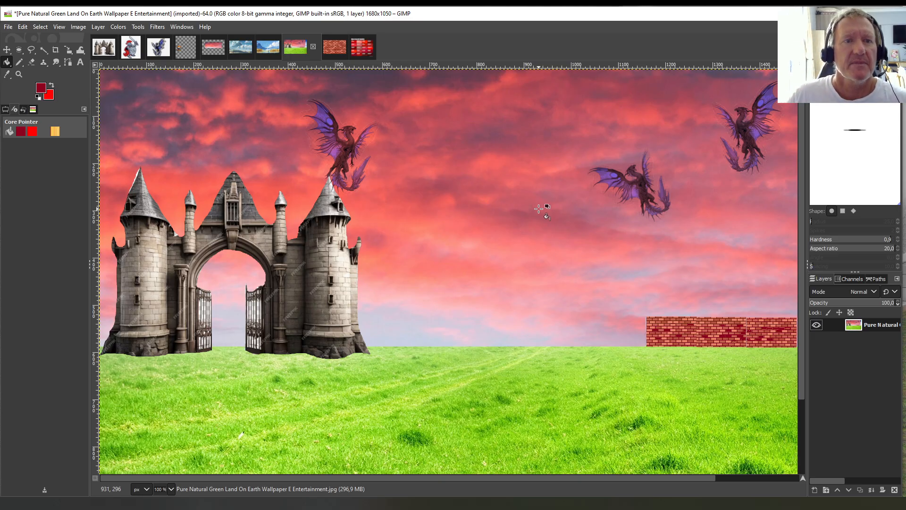
Try copying the cartoon knight with its checkered background into the castle scene, and undo the paste
{"action": "left_click", "coordinate": [136, 51]}
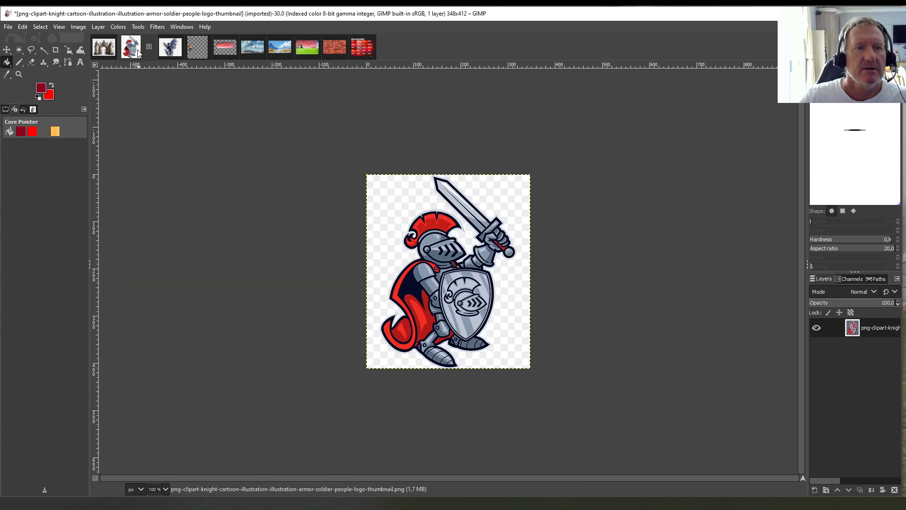
{"action": "left_click", "coordinate": [22, 27]}
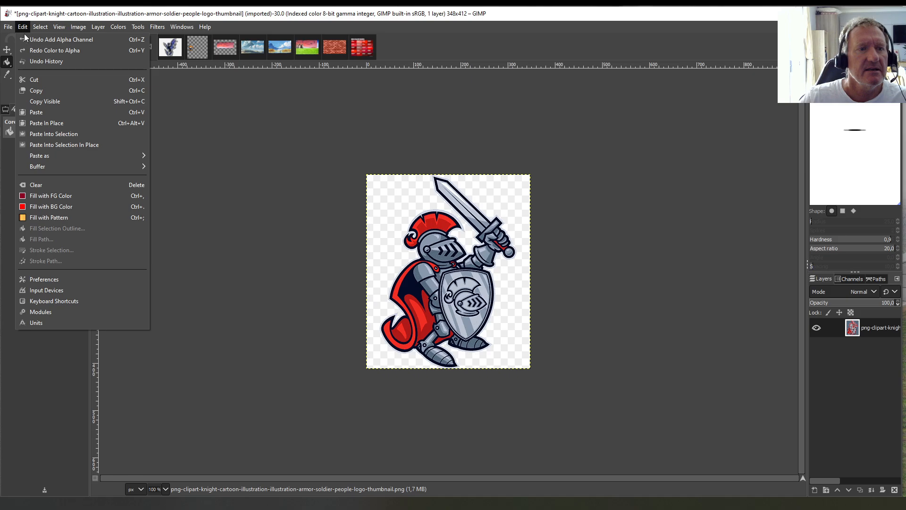
{"action": "left_click", "coordinate": [41, 88]}
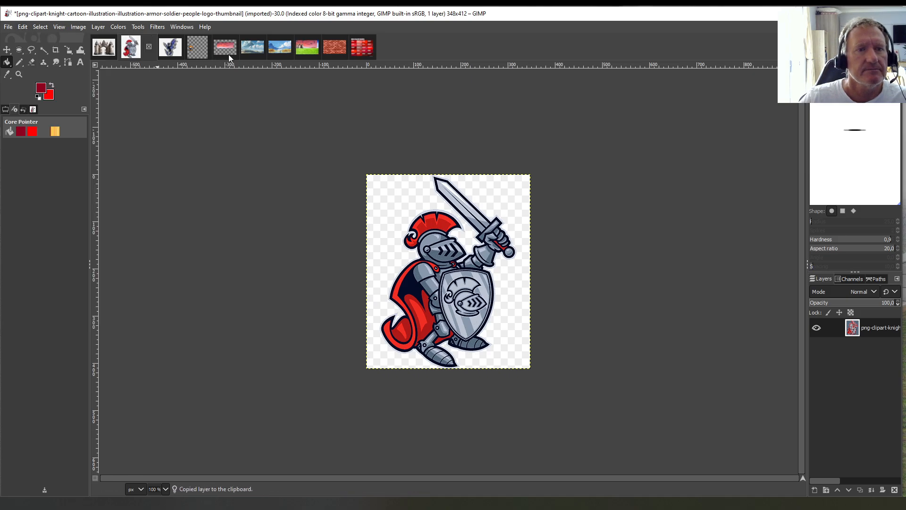
{"action": "left_click", "coordinate": [303, 47]}
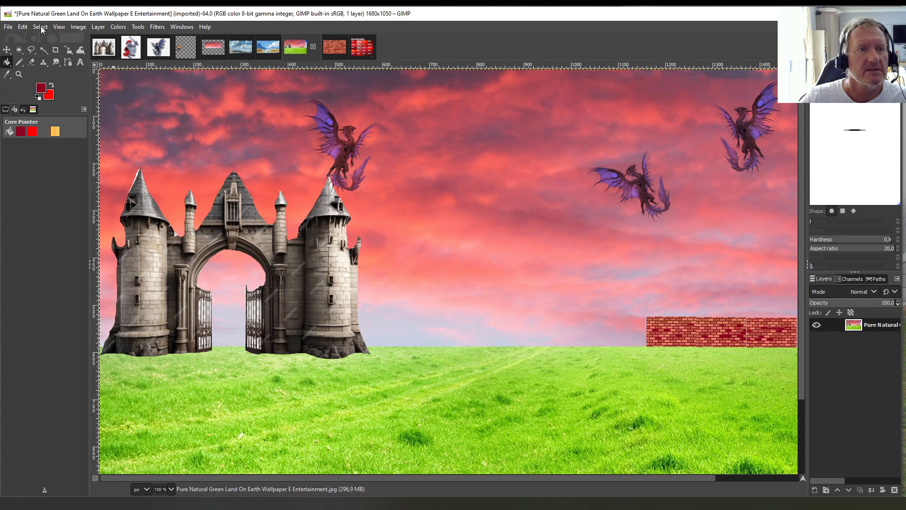
{"action": "left_click", "coordinate": [23, 27]}
{"action": "left_click", "coordinate": [39, 112]}
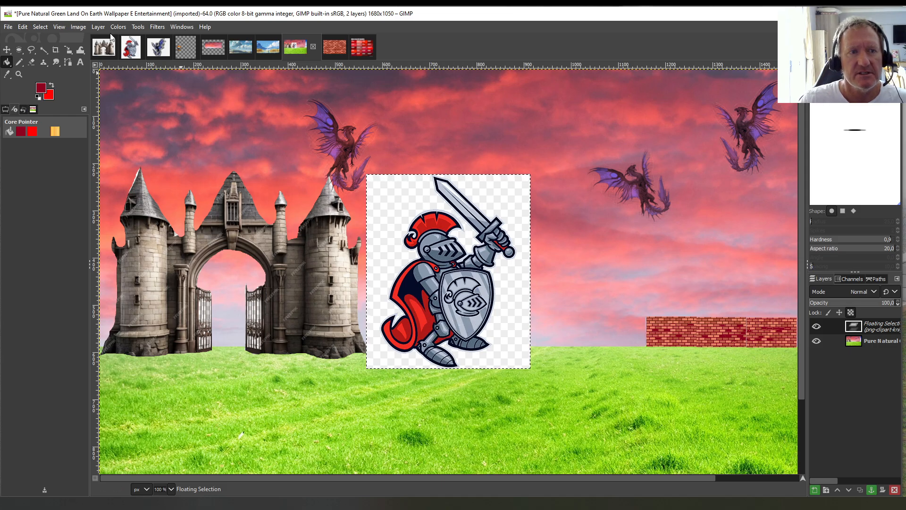
{"action": "left_click", "coordinate": [22, 28]}
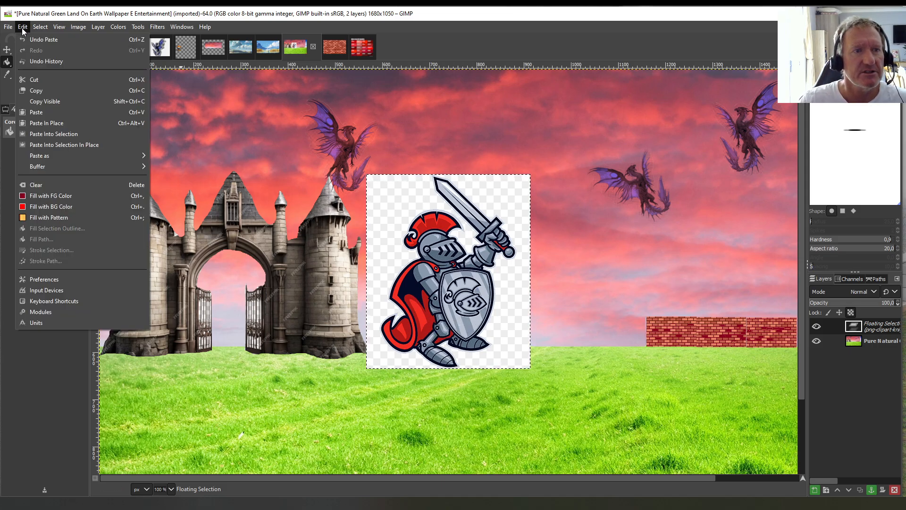
{"action": "left_click", "coordinate": [29, 39]}
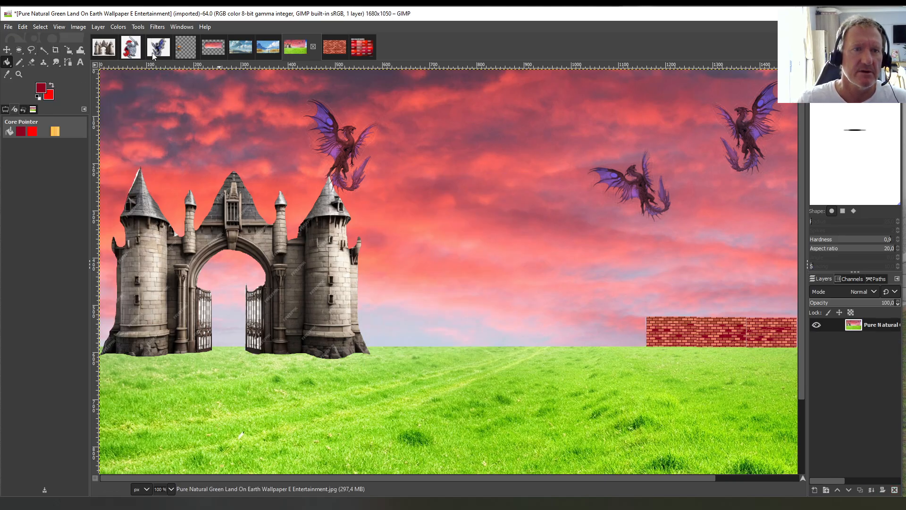
Make the white in the cartoon knight image transparent with Color to Alpha
{"action": "left_click", "coordinate": [132, 47]}
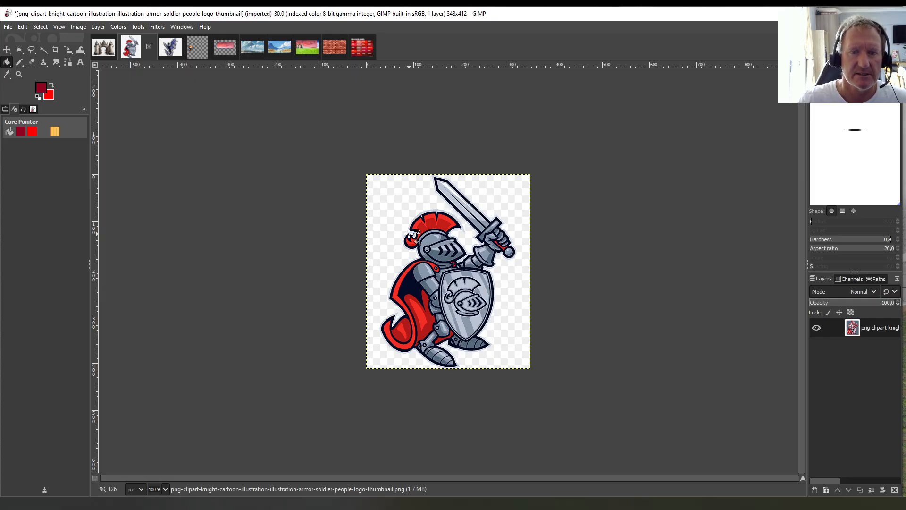
{"action": "left_click", "coordinate": [99, 28]}
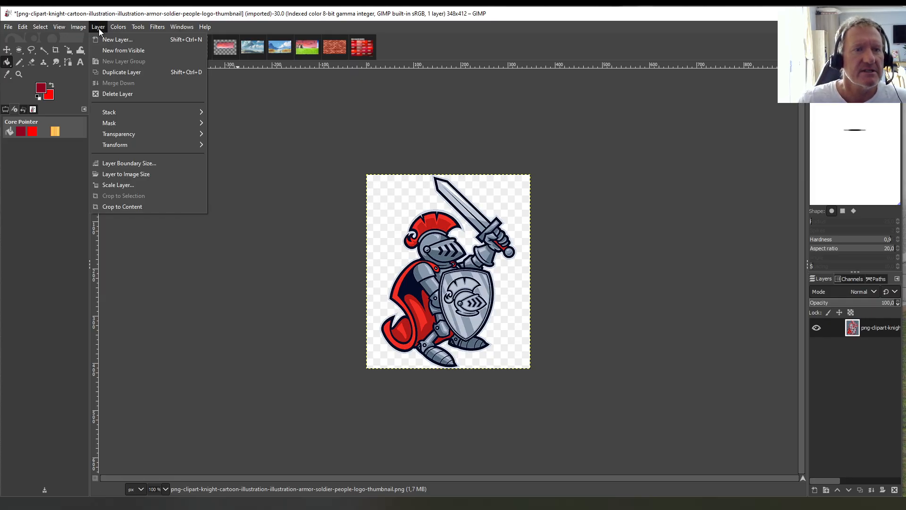
{"action": "mouse_move", "coordinate": [137, 135]}
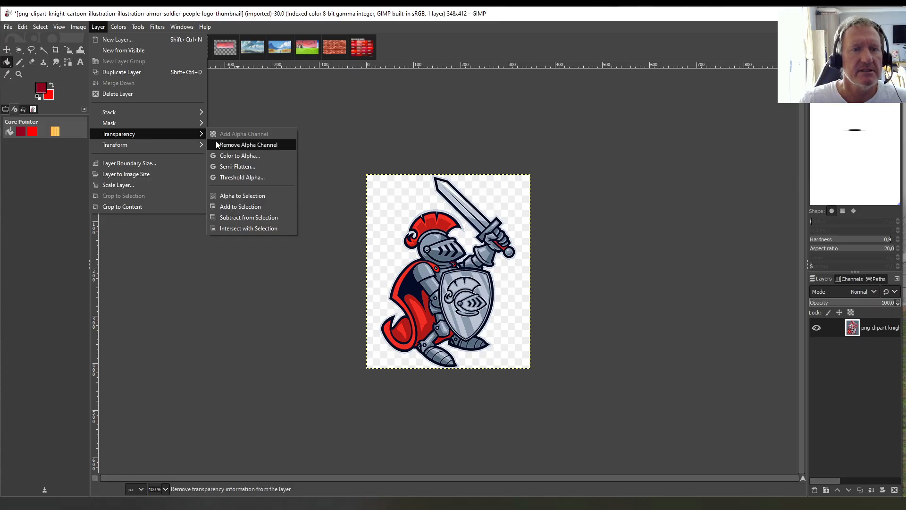
{"action": "left_click", "coordinate": [234, 156]}
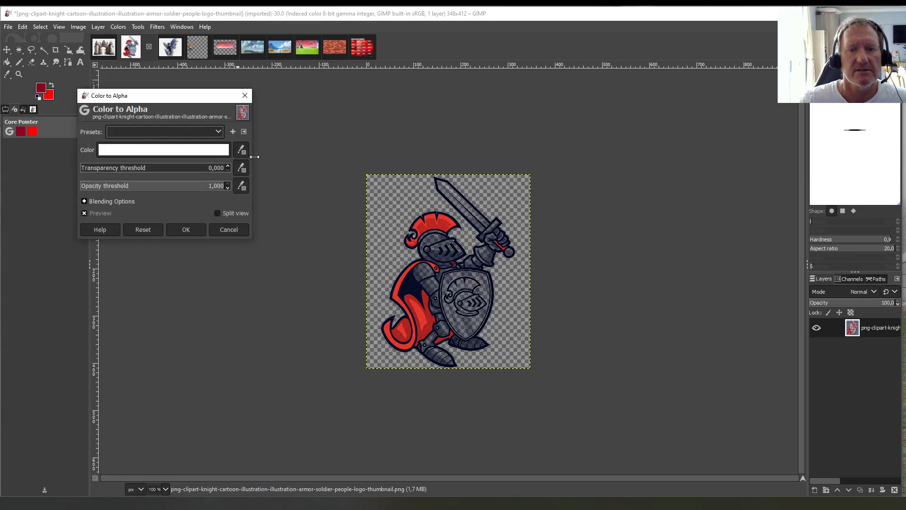
{"action": "left_click", "coordinate": [198, 230]}
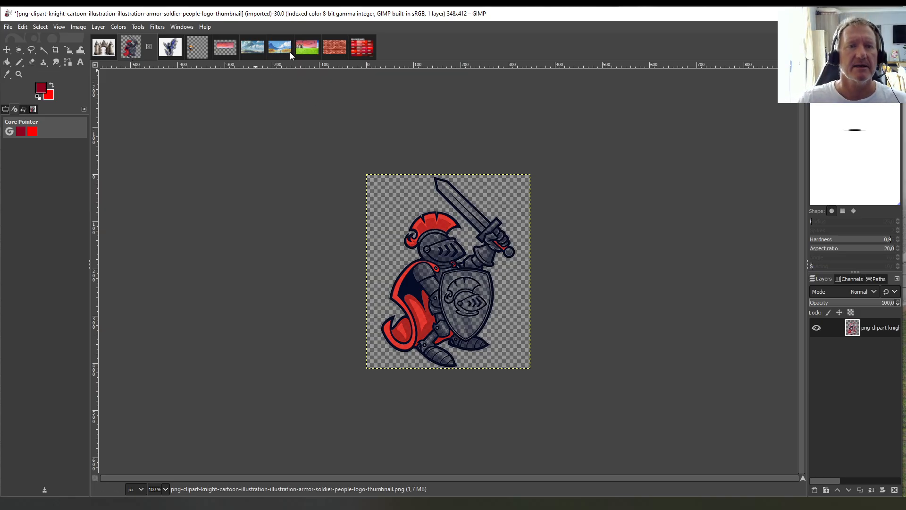
Crop the knight layer closely around the figure to 303 × 410 px and copy the cropped layer
{"action": "left_click", "coordinate": [306, 47]}
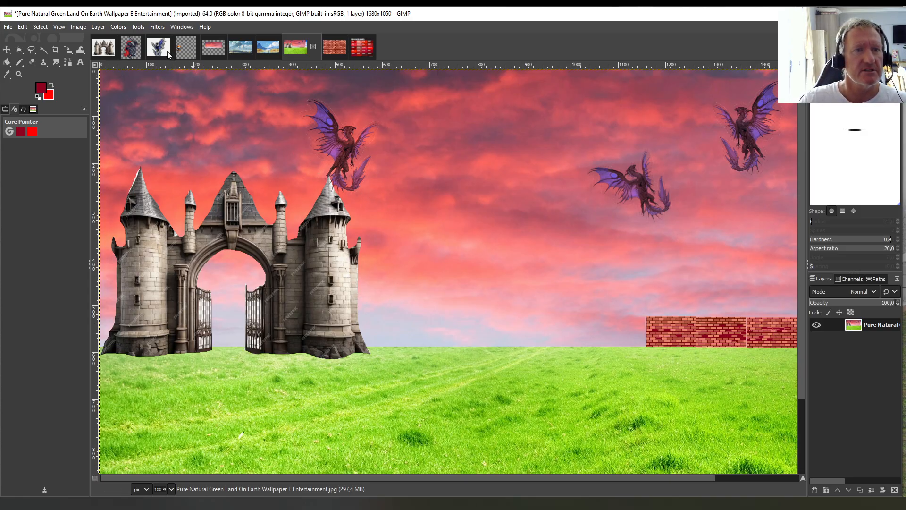
{"action": "left_click", "coordinate": [134, 49]}
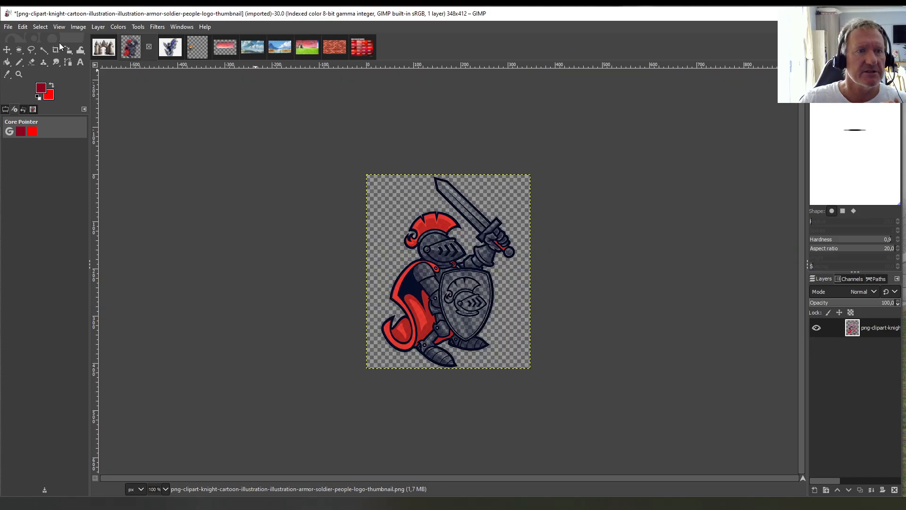
{"action": "left_click", "coordinate": [55, 50]}
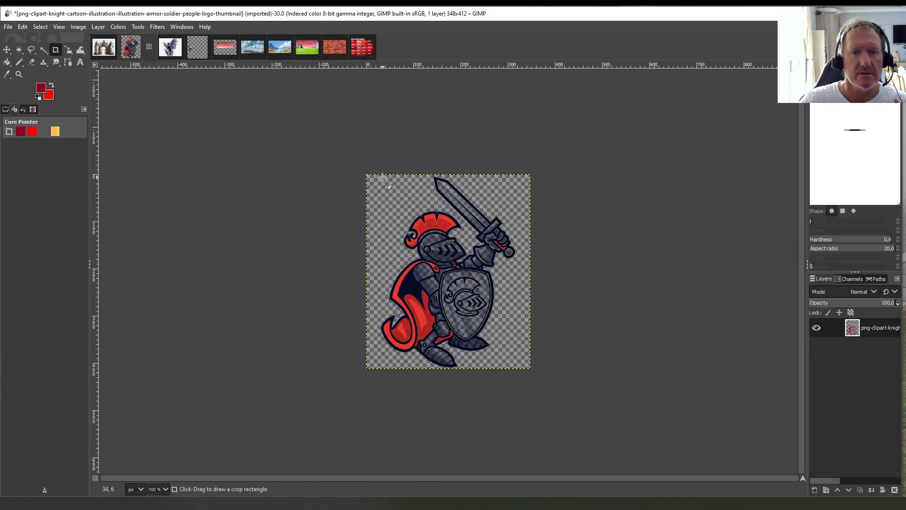
{"action": "left_click_drag", "start_coordinate": [377, 175], "coordinate": [519, 372]}
{"action": "left_click", "coordinate": [458, 285]}
{"action": "left_click", "coordinate": [23, 27]}
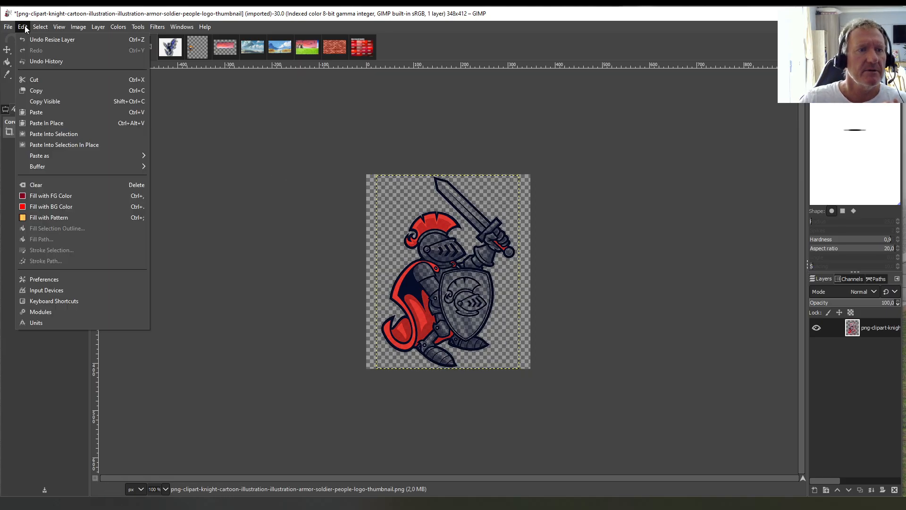
{"action": "left_click", "coordinate": [46, 90]}
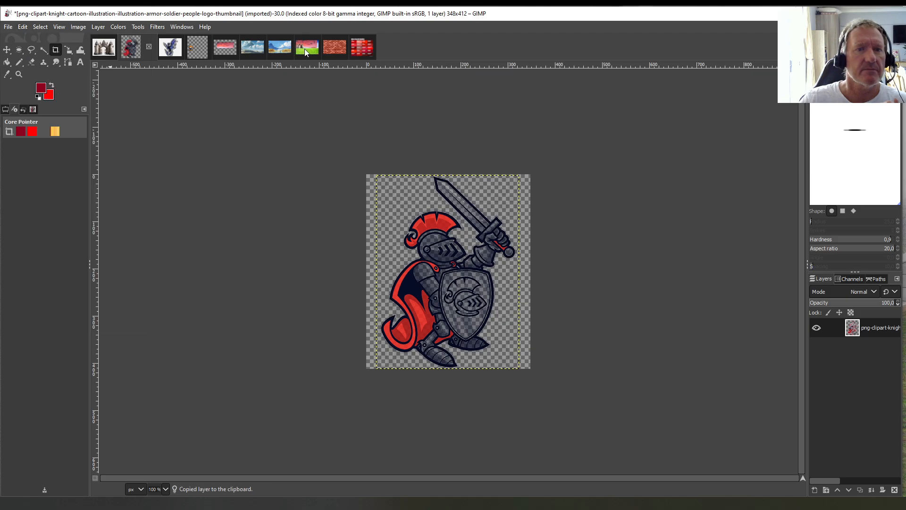
Paste the cropped transparent knight into the castle scene
{"action": "left_click", "coordinate": [305, 49]}
{"action": "left_click", "coordinate": [22, 27]}
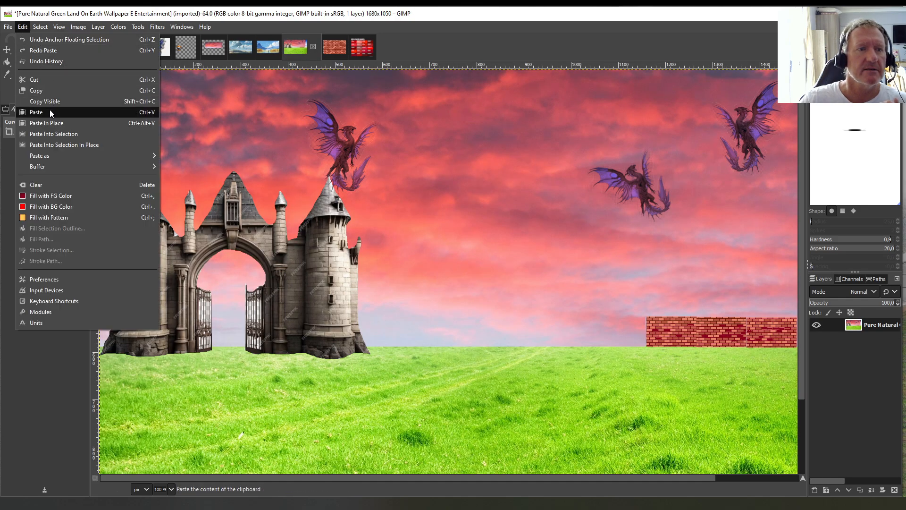
{"action": "left_click", "coordinate": [36, 112]}
Scale the knight to 73 × 99 px, place it on the horizon beside the castle gate's right tower, and anchor it
{"action": "left_click", "coordinate": [138, 27]}
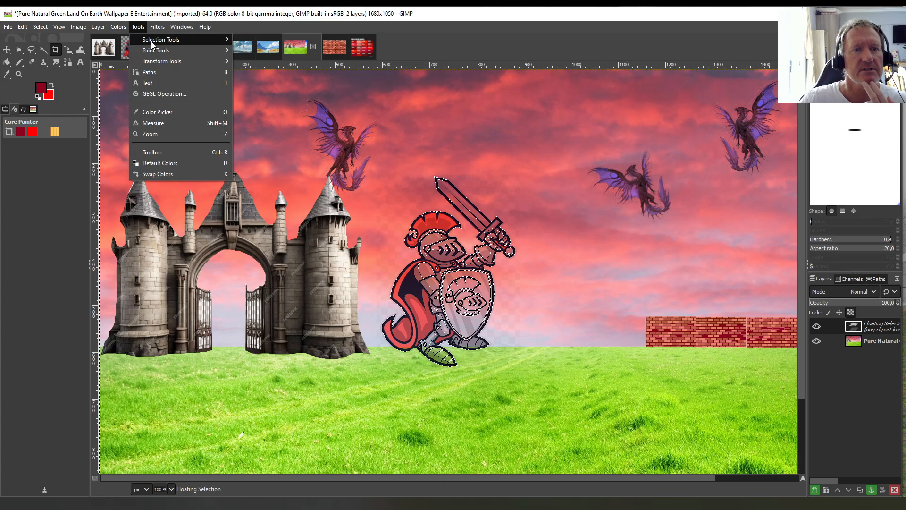
{"action": "mouse_move", "coordinate": [169, 61]}
{"action": "left_click", "coordinate": [246, 89]}
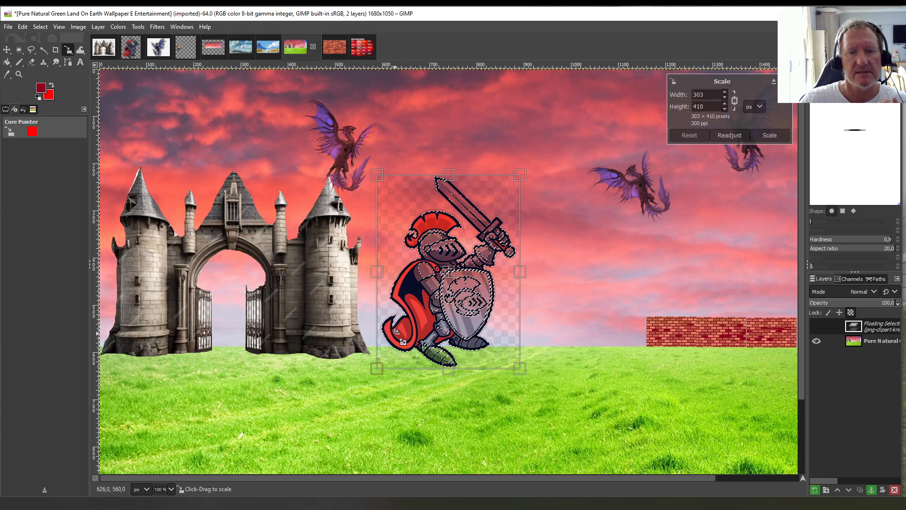
{"action": "left_click_drag", "start_coordinate": [395, 332], "coordinate": [403, 299]}
{"action": "left_click_drag", "start_coordinate": [363, 352], "coordinate": [388, 326]}
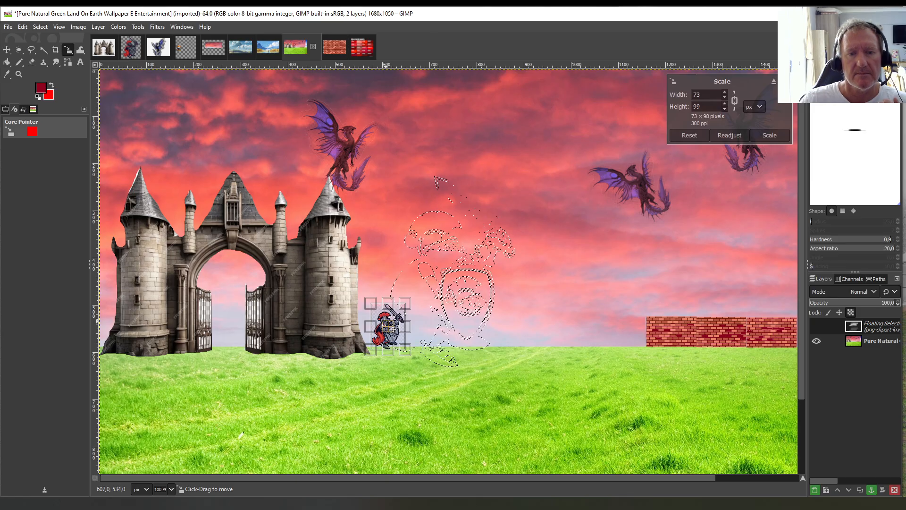
{"action": "left_click", "coordinate": [7, 62]}
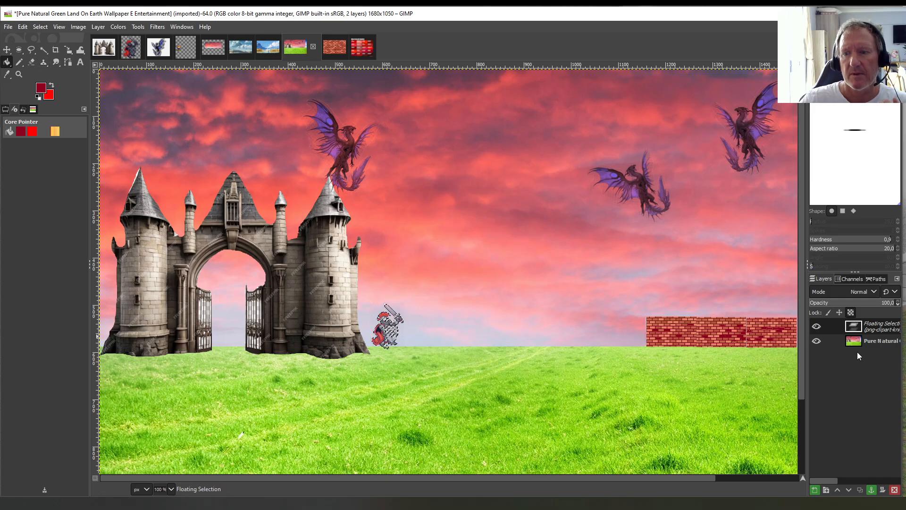
{"action": "right_click", "coordinate": [868, 329]}
{"action": "left_click", "coordinate": [895, 120]}
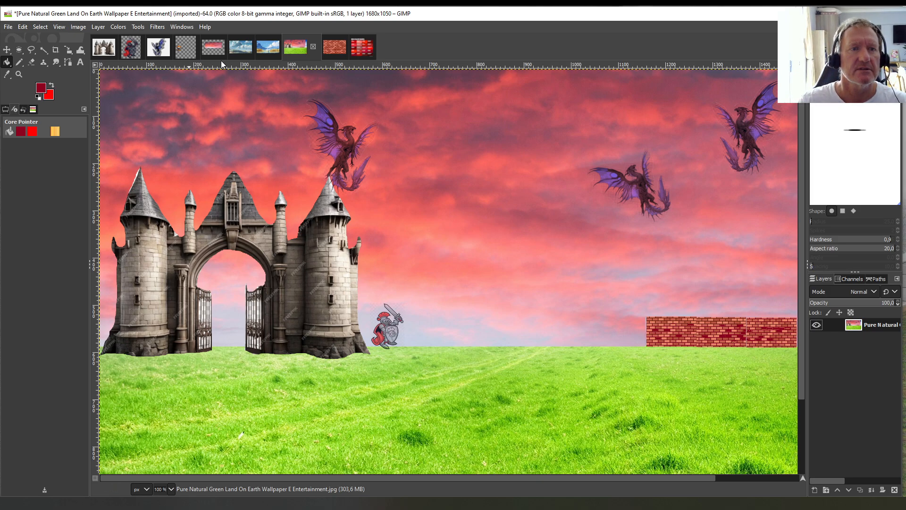
Paste a second copy of the knight into the castle scene
{"action": "left_click", "coordinate": [30, 28]}
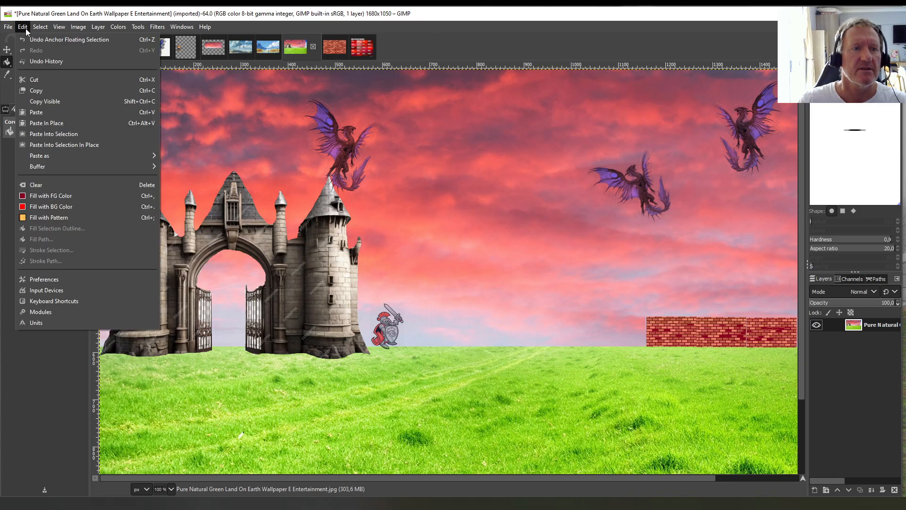
{"action": "left_click", "coordinate": [39, 111]}
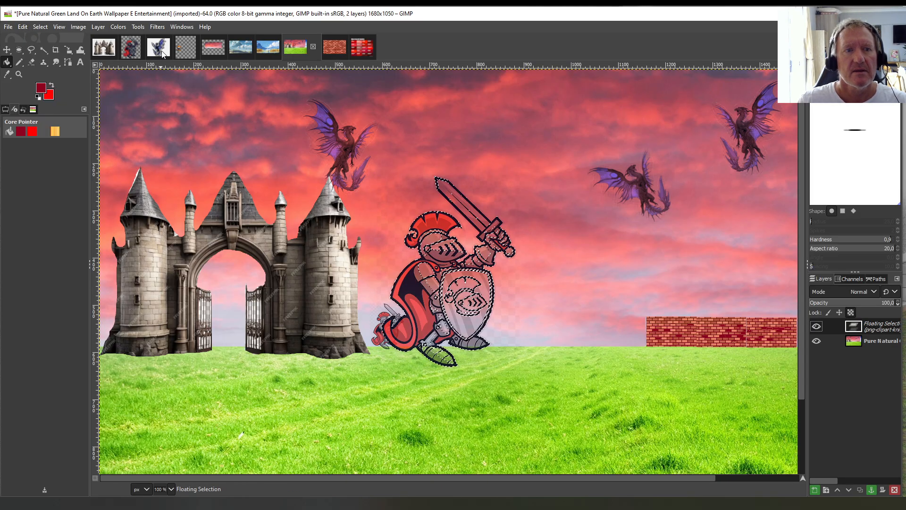
Try scaling the second knight to 114 × 154 px and placing it on the brick wall's left end
{"action": "left_click", "coordinate": [138, 27]}
{"action": "mouse_move", "coordinate": [170, 61]}
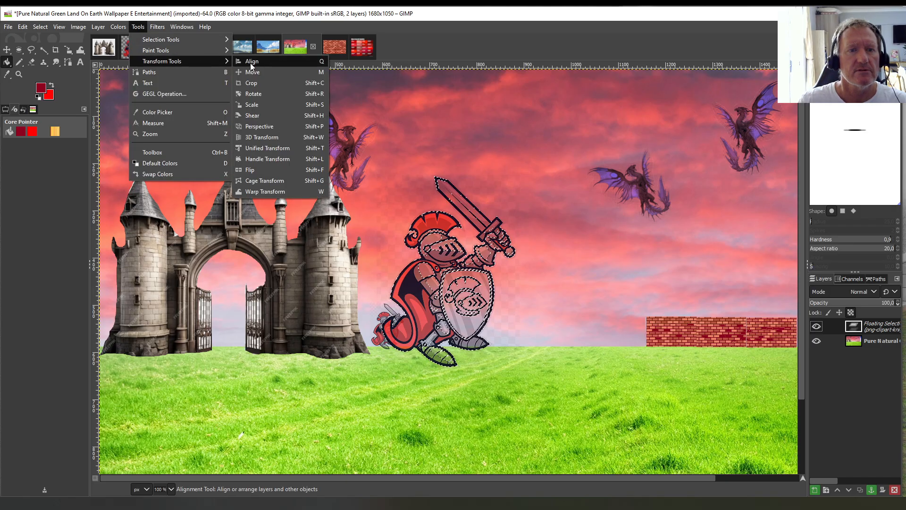
{"action": "left_click", "coordinate": [255, 104]}
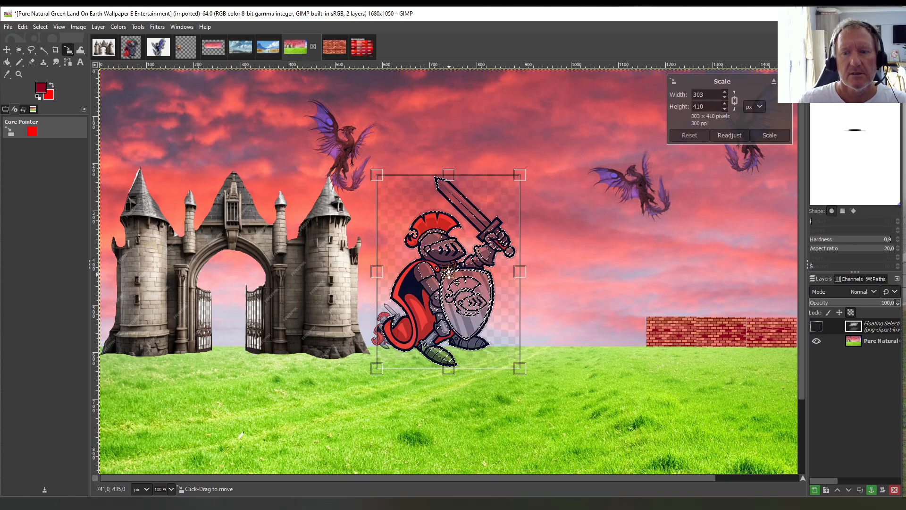
{"action": "left_click_drag", "start_coordinate": [447, 272], "coordinate": [712, 286]}
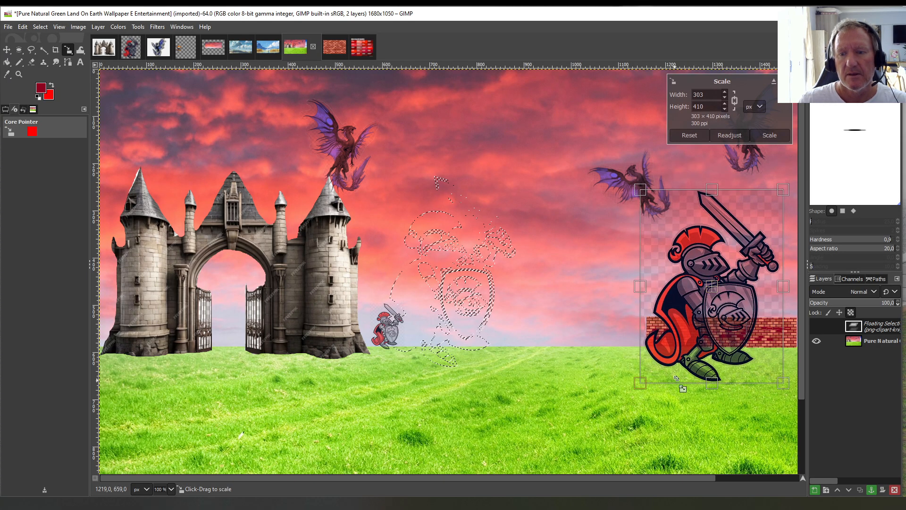
{"action": "left_click_drag", "start_coordinate": [643, 386], "coordinate": [687, 321]}
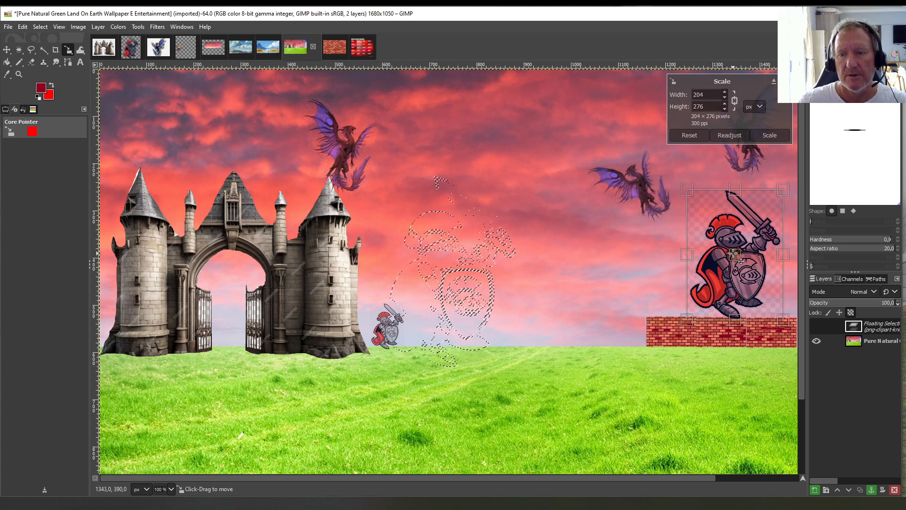
{"action": "left_click_drag", "start_coordinate": [741, 261], "coordinate": [679, 264]}
{"action": "left_click_drag", "start_coordinate": [628, 325], "coordinate": [668, 268]}
{"action": "left_click_drag", "start_coordinate": [694, 229], "coordinate": [672, 282]}
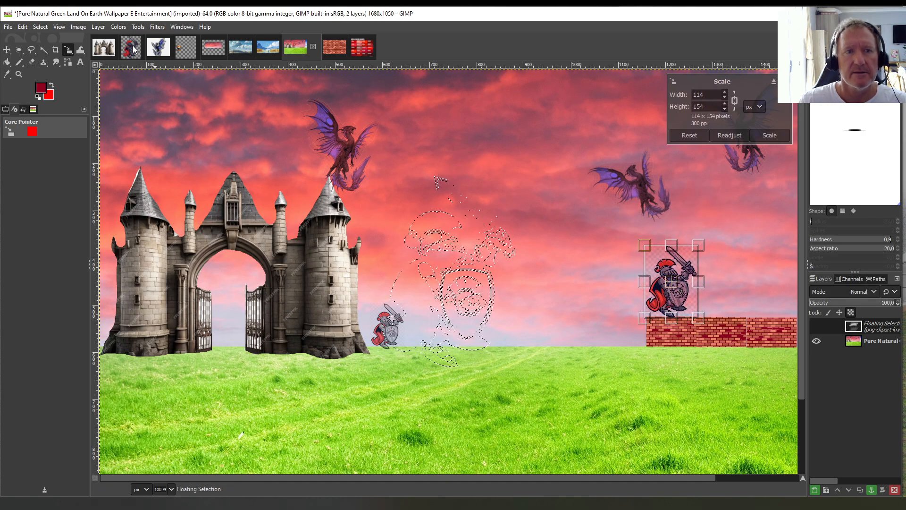
Flip the second knight horizontally so that it faces the castle
{"action": "left_click", "coordinate": [98, 27]}
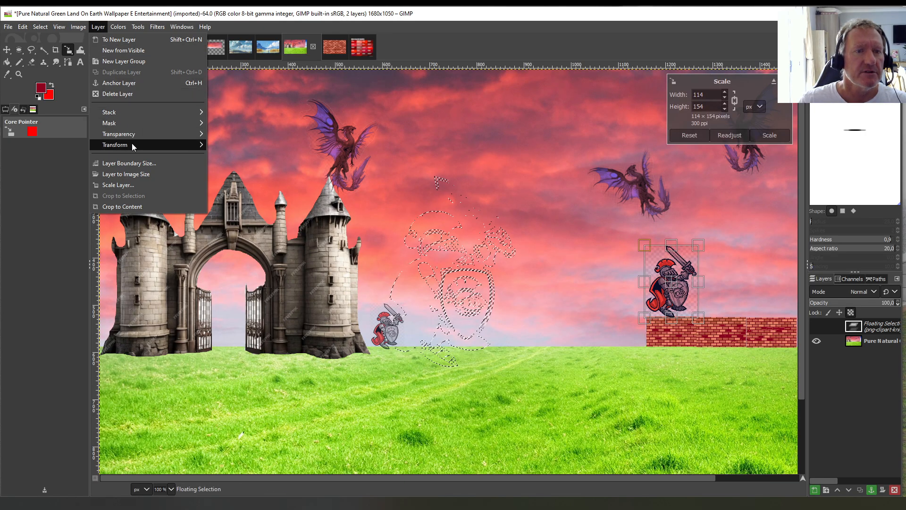
{"action": "mouse_move", "coordinate": [133, 146]}
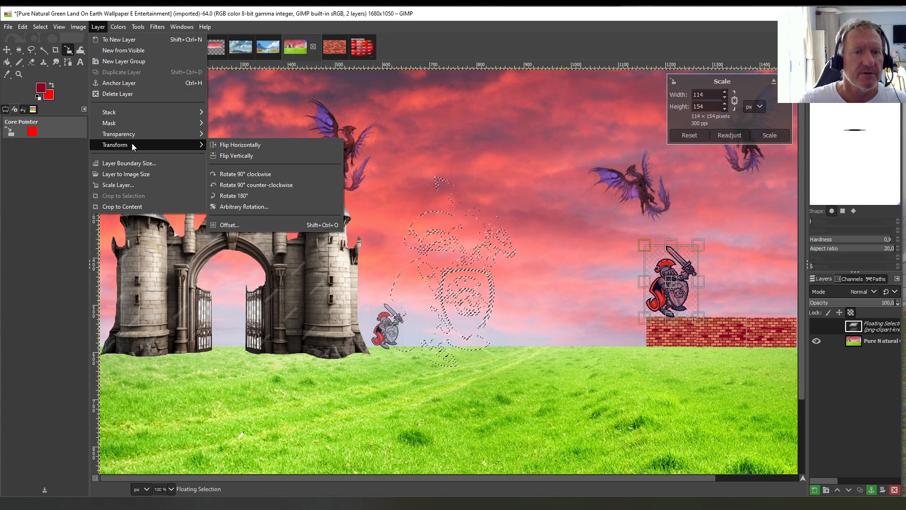
{"action": "left_click", "coordinate": [264, 149]}
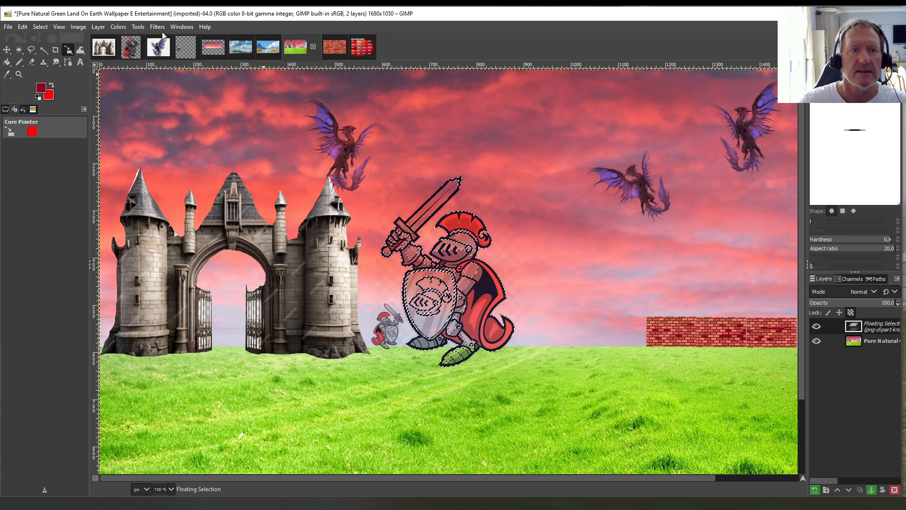
Scale the flipped knight to 93 × 126 px, stand it on the left end of the brick wall, and anchor it
{"action": "left_click", "coordinate": [137, 27]}
{"action": "mouse_move", "coordinate": [214, 58]}
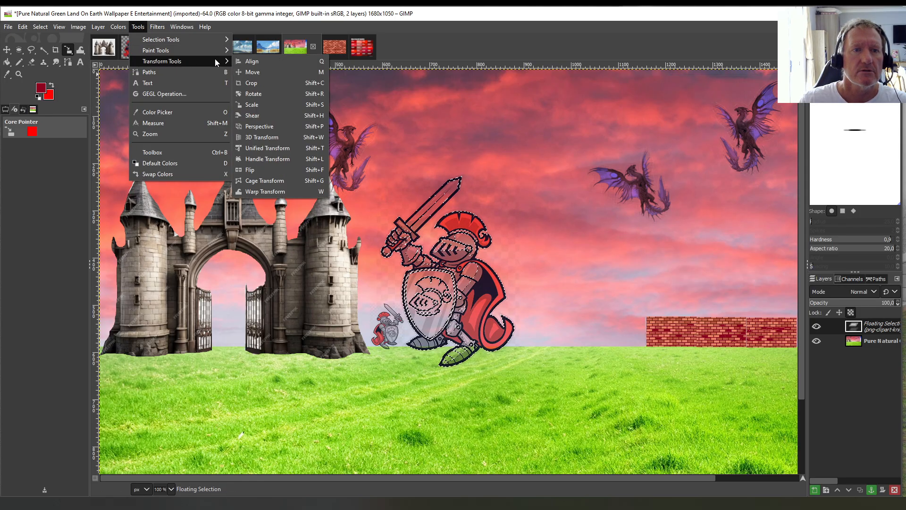
{"action": "left_click", "coordinate": [254, 105]}
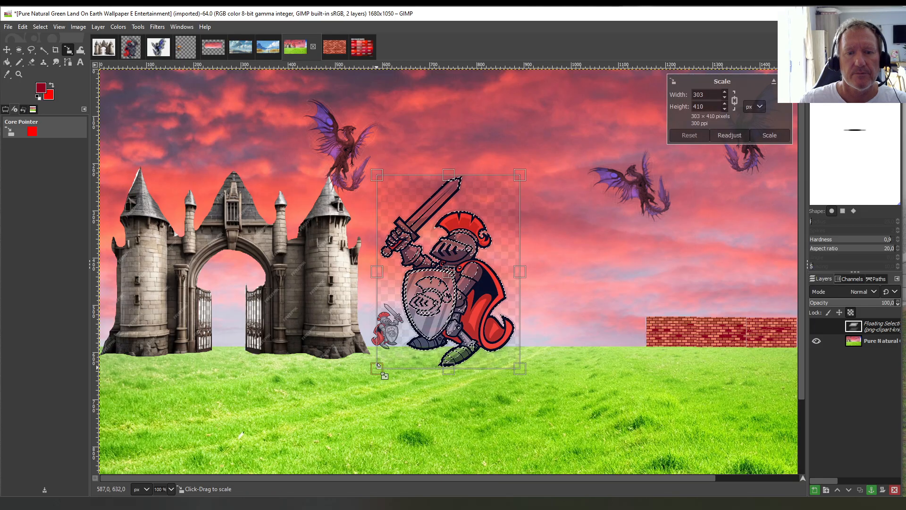
{"action": "left_click_drag", "start_coordinate": [378, 365], "coordinate": [681, 299]}
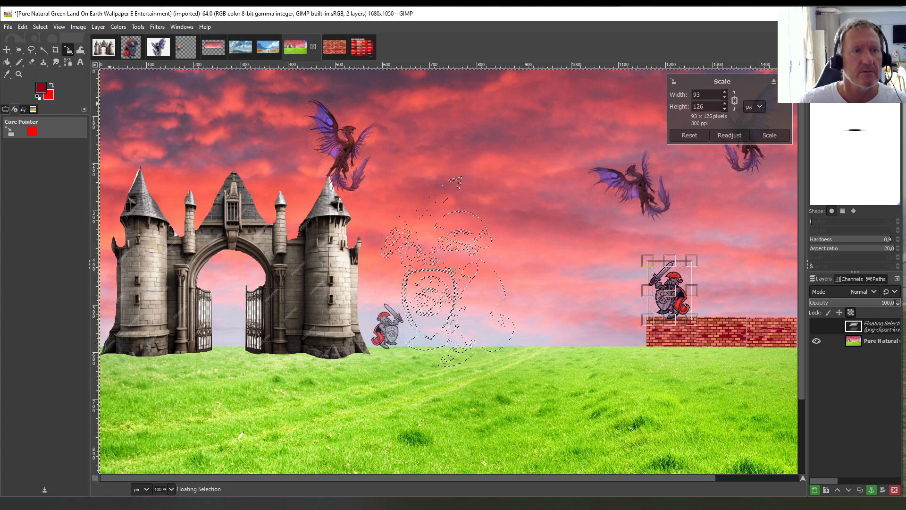
{"action": "left_click", "coordinate": [8, 62]}
{"action": "right_click", "coordinate": [880, 330]}
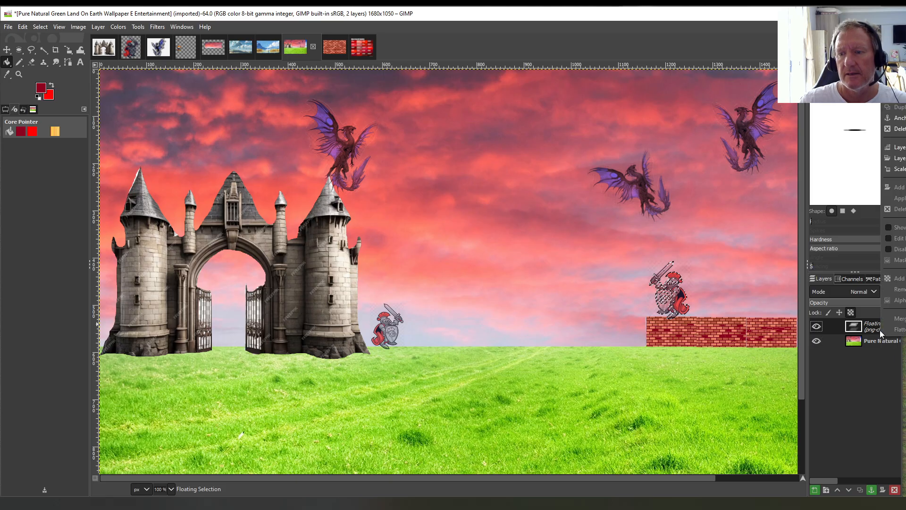
{"action": "left_click", "coordinate": [895, 118]}
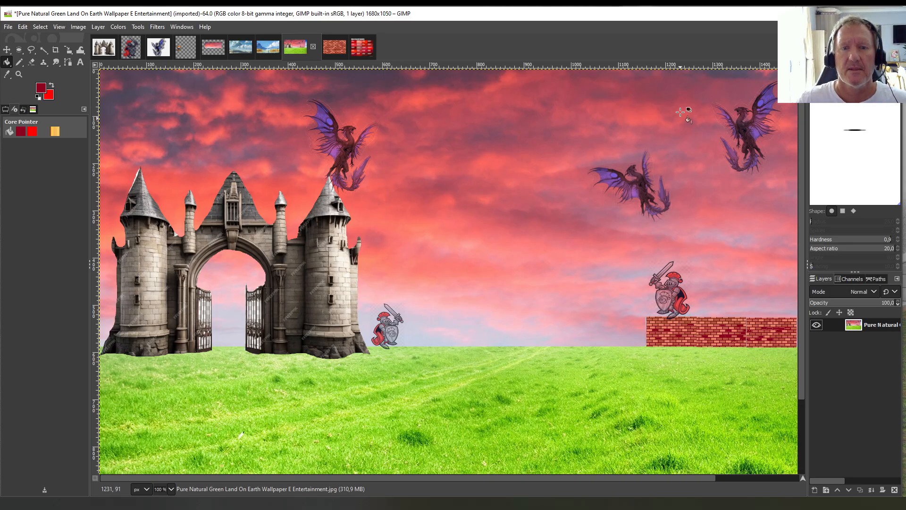
Outline the left group of autumn trees in the daydream scenery image with Free Select and copy the selection
{"action": "left_click", "coordinate": [264, 46]}
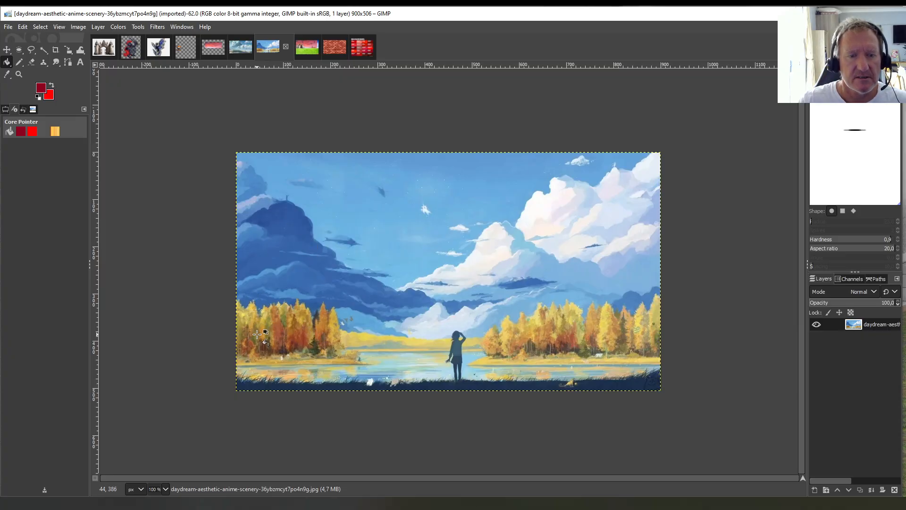
{"action": "left_click", "coordinate": [31, 51]}
{"action": "left_click", "coordinate": [239, 305]}
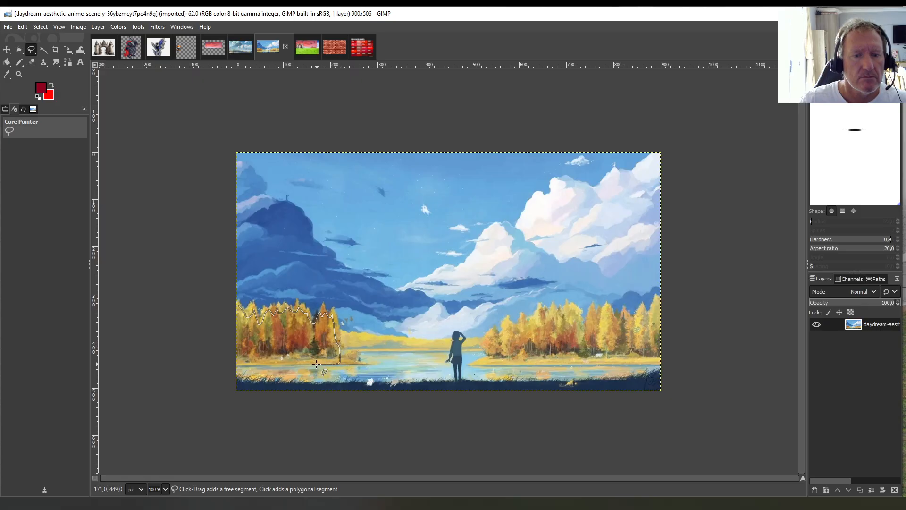
{"action": "left_click", "coordinate": [238, 366]}
{"action": "key", "text": "Return"}
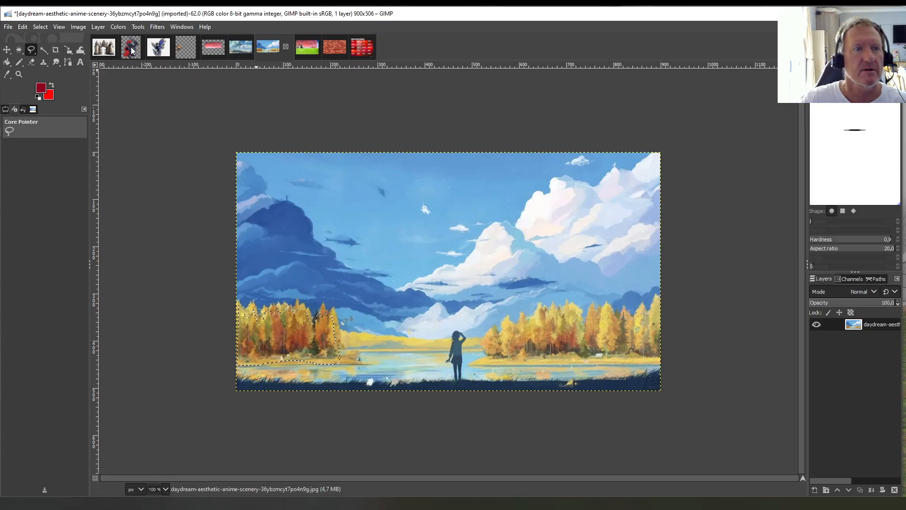
{"action": "left_click", "coordinate": [23, 27]}
{"action": "left_click", "coordinate": [42, 92]}
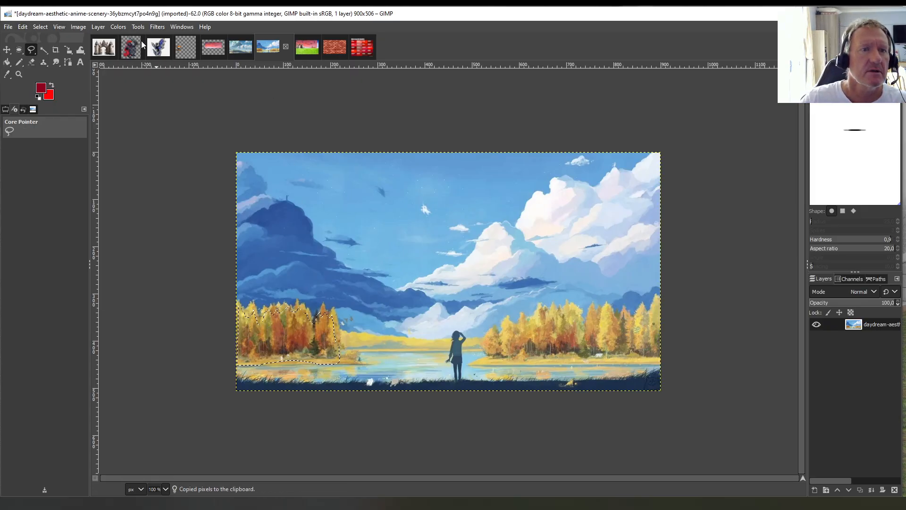
Paste the copied autumn trees into the green field scene with the castle and dragons
{"action": "left_click", "coordinate": [307, 46]}
{"action": "left_click", "coordinate": [104, 47]}
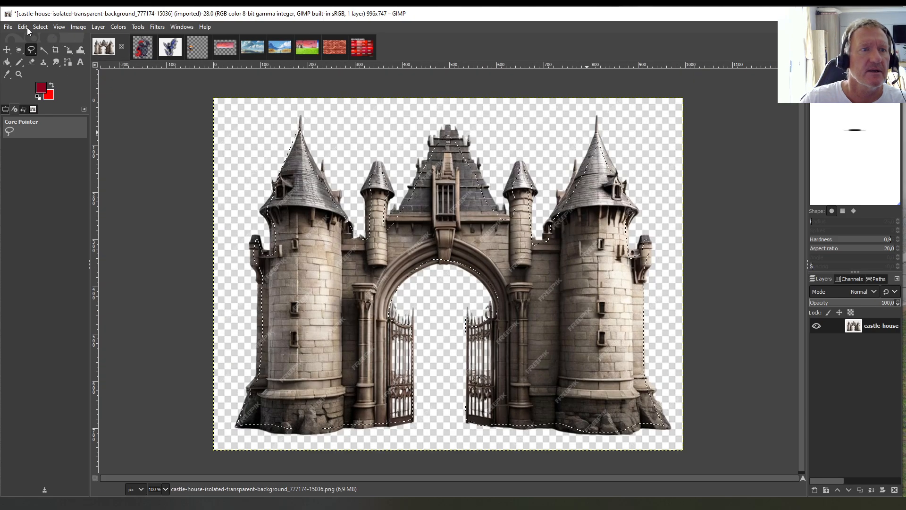
{"action": "left_click", "coordinate": [23, 27]}
{"action": "left_click", "coordinate": [309, 46]}
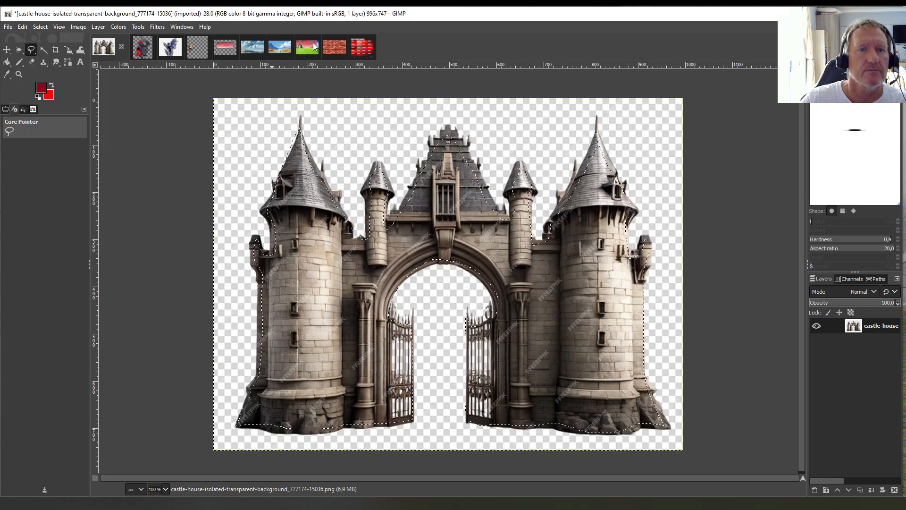
{"action": "left_click", "coordinate": [312, 44]}
{"action": "left_click", "coordinate": [23, 26]}
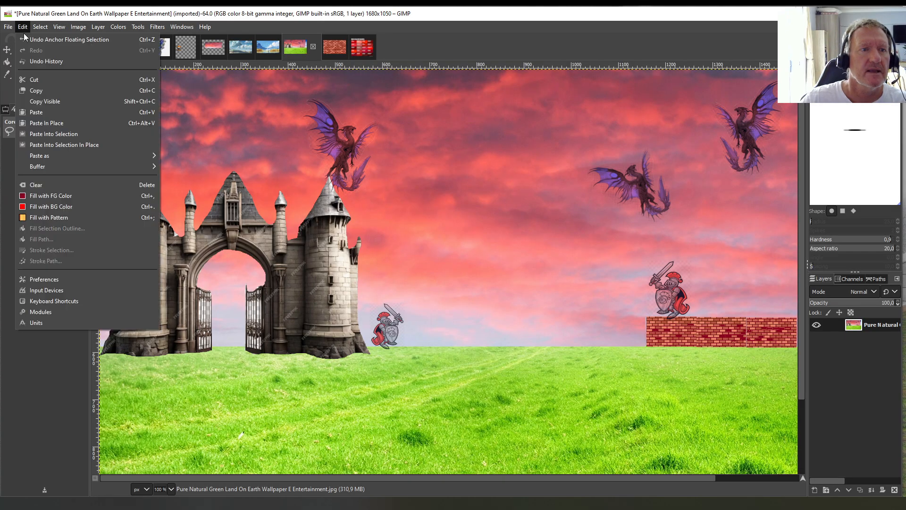
{"action": "left_click", "coordinate": [35, 115]}
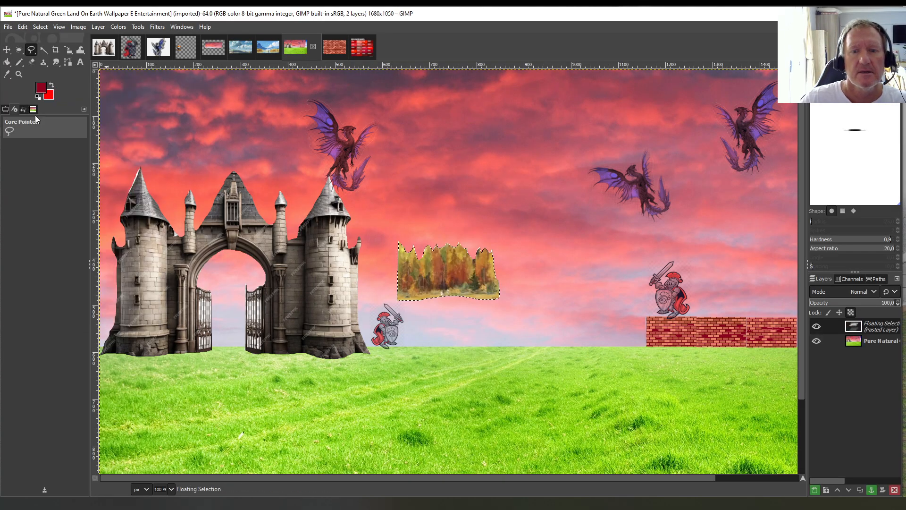
Try placing the pasted trees on the horizon between the two knights with the Scale tool
{"action": "left_click", "coordinate": [139, 27]}
{"action": "mouse_move", "coordinate": [192, 59]}
{"action": "left_click", "coordinate": [260, 108]}
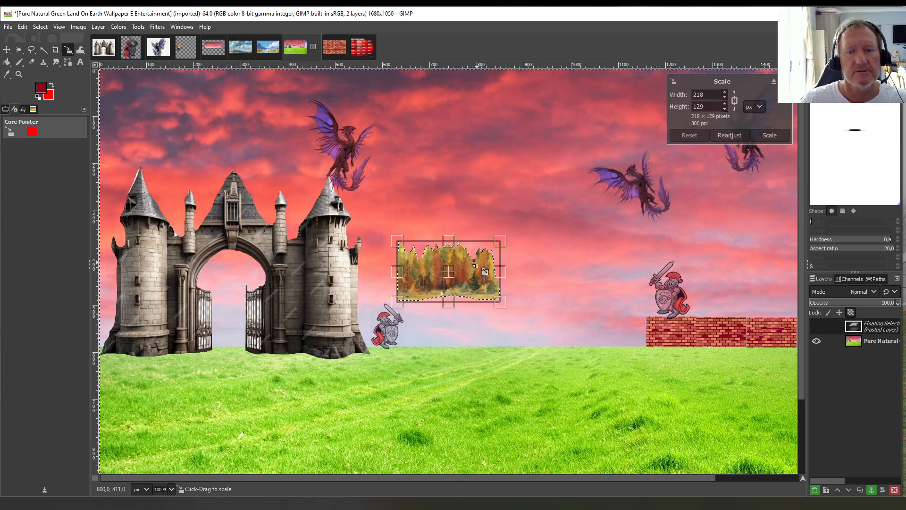
{"action": "left_click_drag", "start_coordinate": [479, 292], "coordinate": [571, 329]}
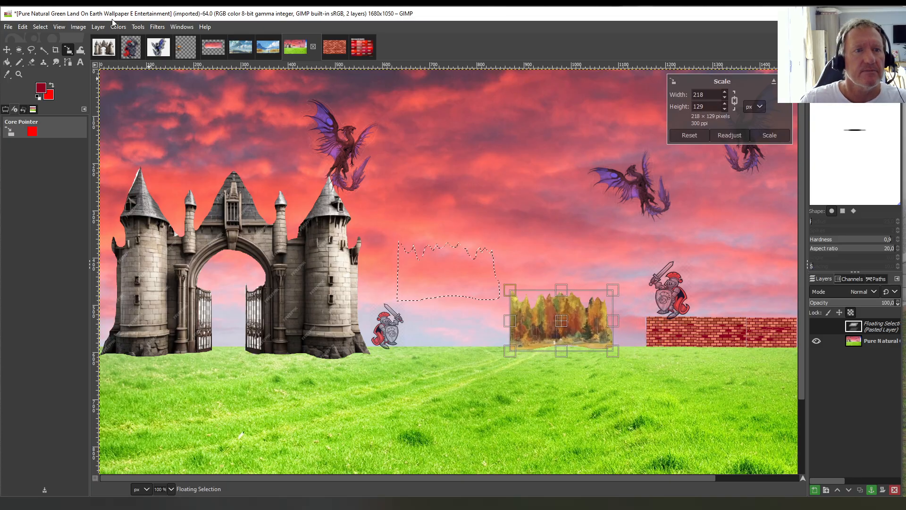
Flip the pasted autumn trees horizontally
{"action": "left_click", "coordinate": [99, 27]}
{"action": "mouse_move", "coordinate": [133, 139]}
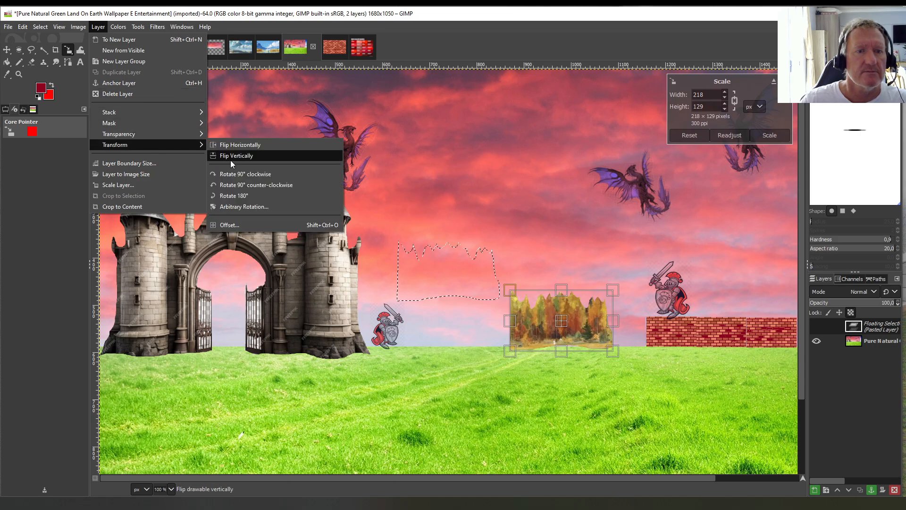
{"action": "left_click", "coordinate": [244, 146]}
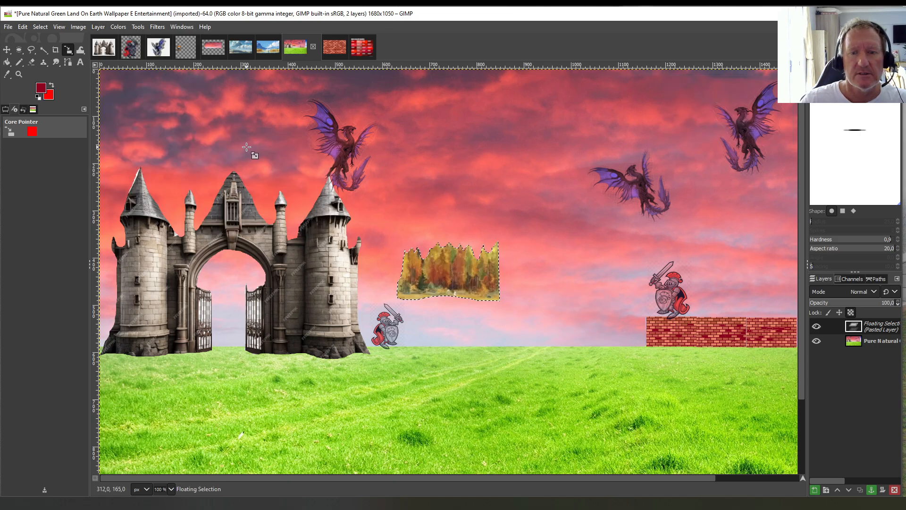
Place the flipped trees on the horizon against the left end of the brick wall, keeping 218 × 129 px, and anchor them
{"action": "left_click", "coordinate": [138, 27]}
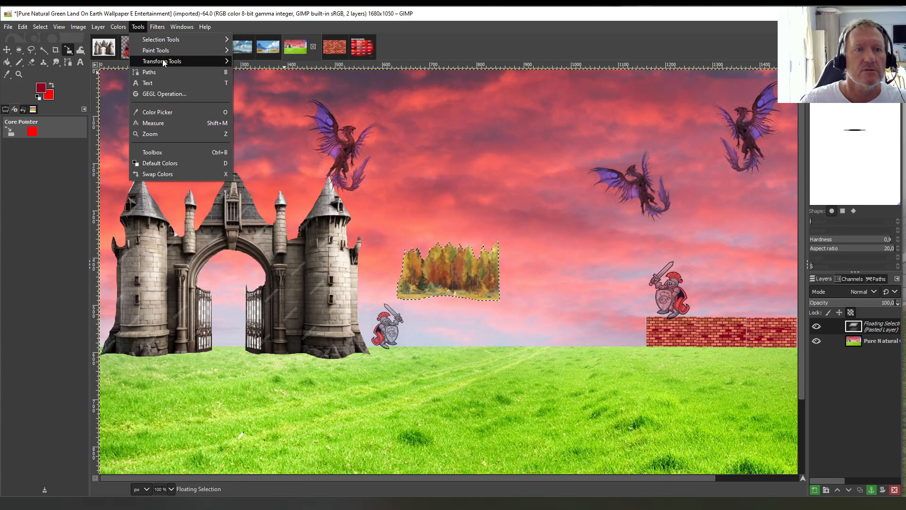
{"action": "mouse_move", "coordinate": [163, 60]}
{"action": "left_click", "coordinate": [252, 104]}
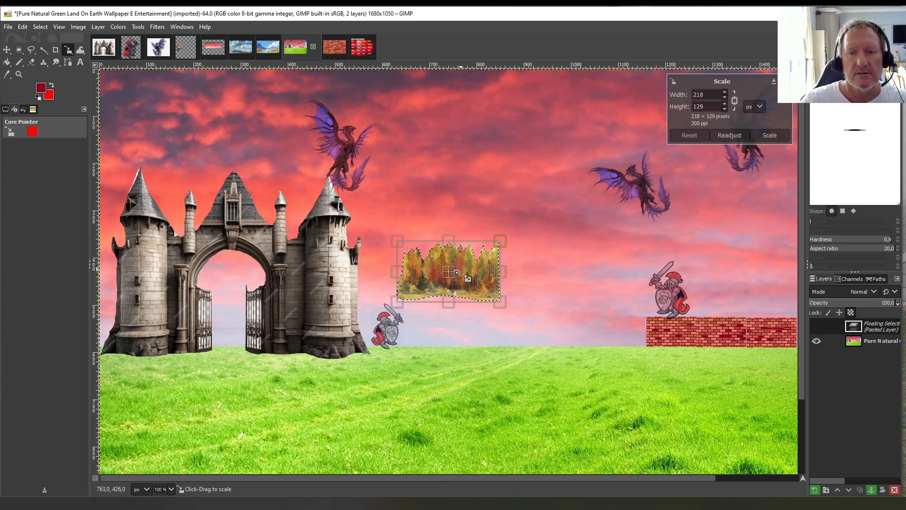
{"action": "left_click_drag", "start_coordinate": [456, 273], "coordinate": [600, 322]}
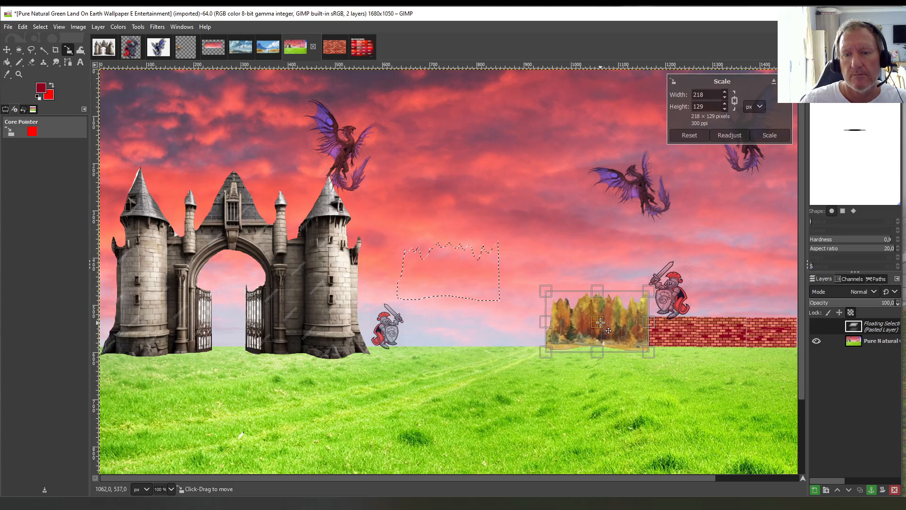
{"action": "left_click", "coordinate": [7, 62]}
{"action": "right_click", "coordinate": [858, 331]}
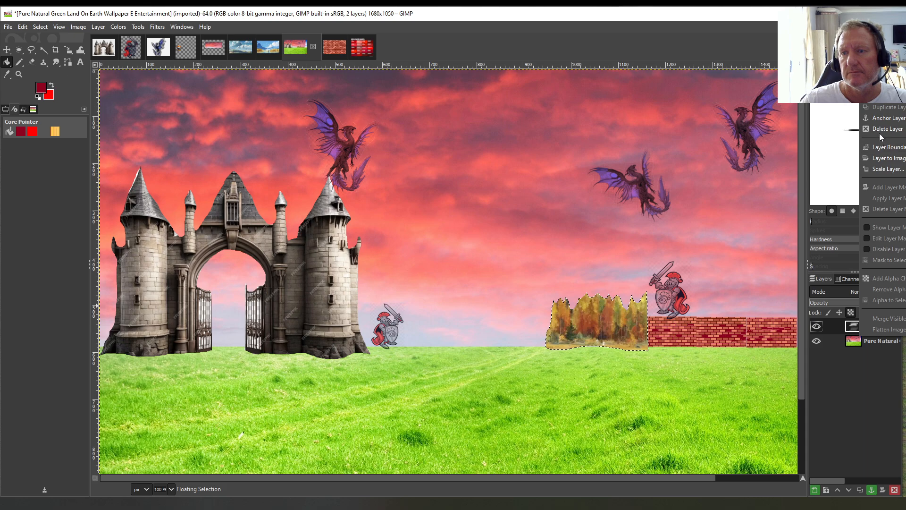
{"action": "left_click", "coordinate": [882, 118]}
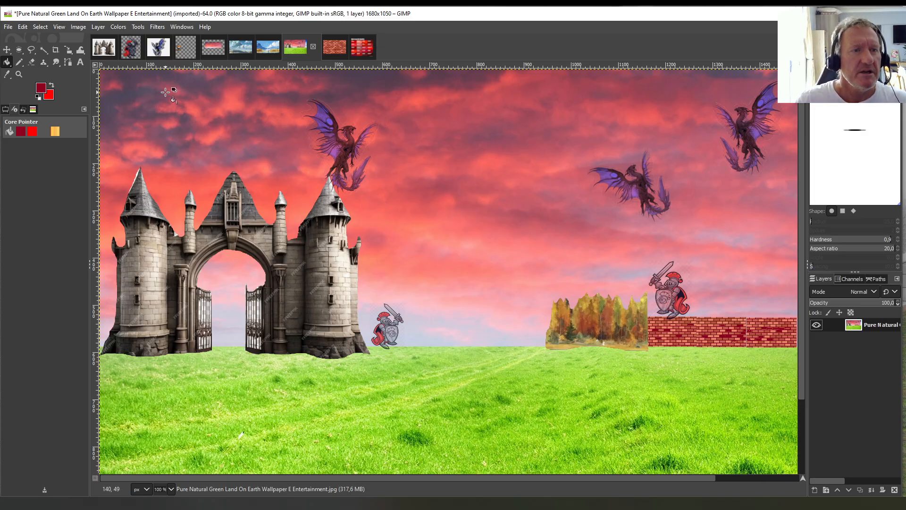
Save the composed scene as test.xcf in the Downloads folder
{"action": "left_click", "coordinate": [8, 27]}
{"action": "mouse_move", "coordinate": [23, 27]}
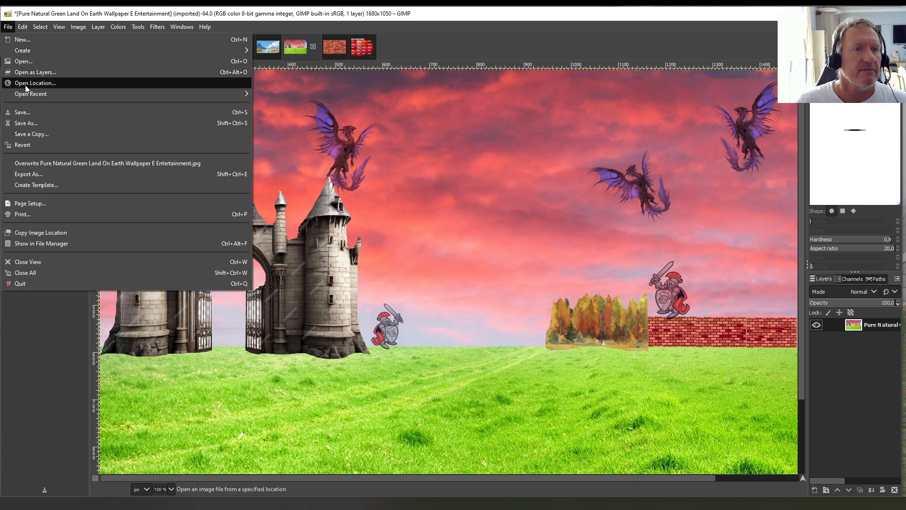
{"action": "left_click", "coordinate": [29, 123]}
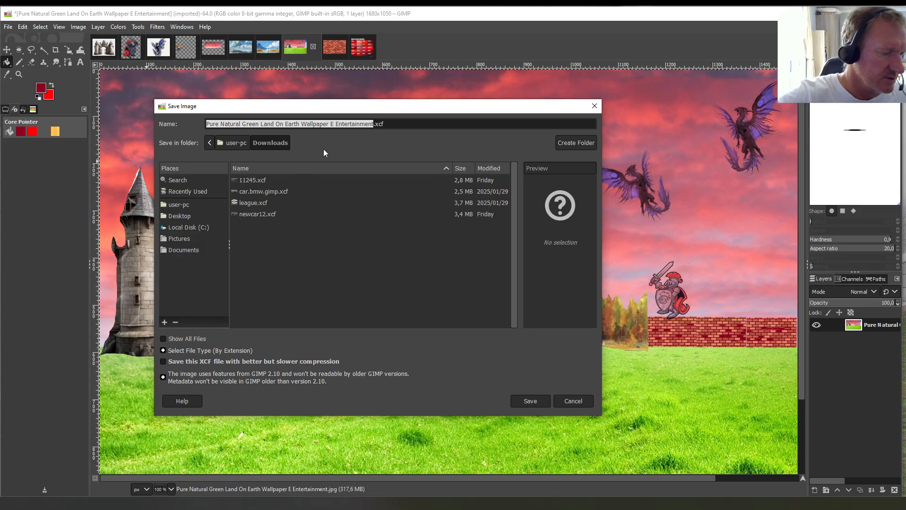
{"action": "type", "text": "test"}
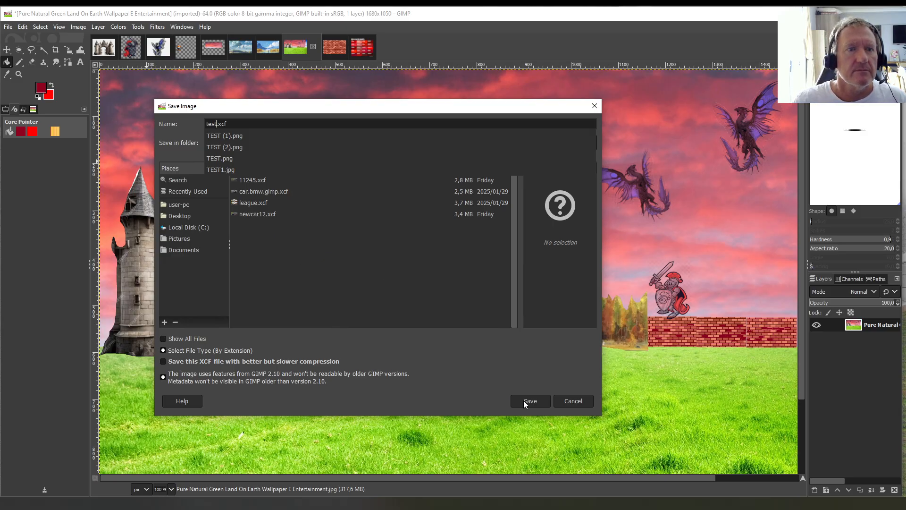
{"action": "left_click", "coordinate": [233, 126]}
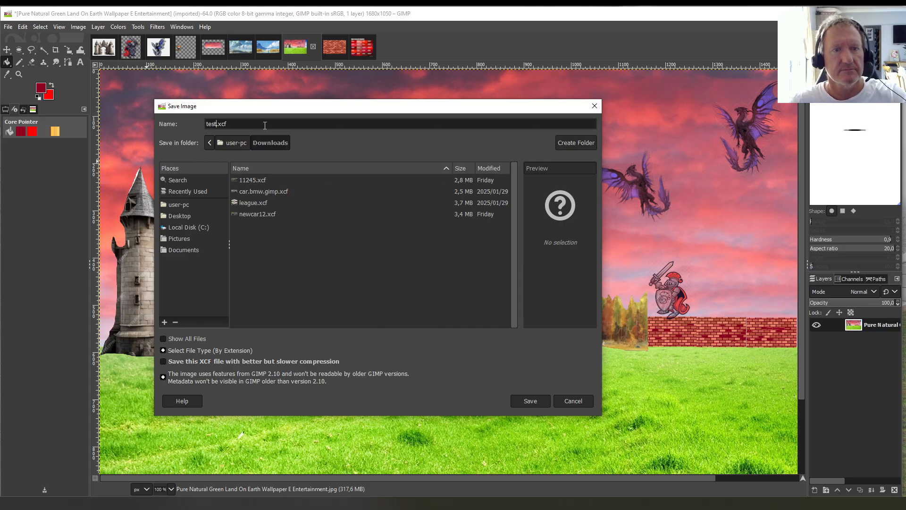
{"action": "left_click", "coordinate": [529, 400]}
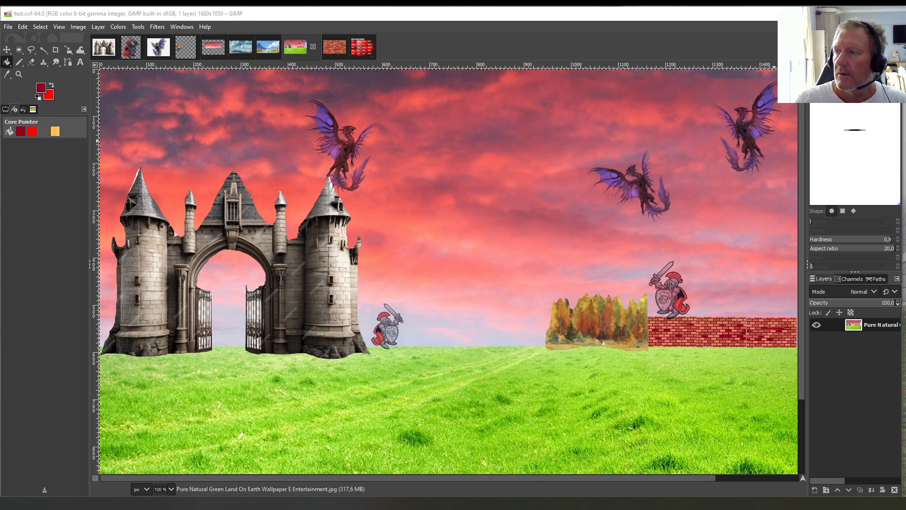
Check the file type of the saved test file through its properties in the Downloads folder, then close the folder window
{"action": "left_click_drag", "start_coordinate": [905, 89], "coordinate": [509, 92]}
{"action": "left_click", "coordinate": [293, 155]}
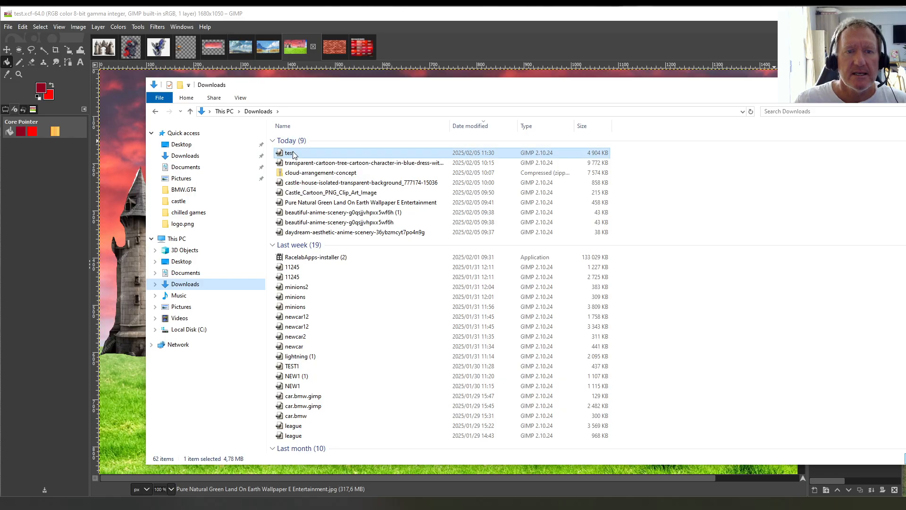
{"action": "right_click", "coordinate": [293, 155]}
{"action": "left_click", "coordinate": [337, 302]}
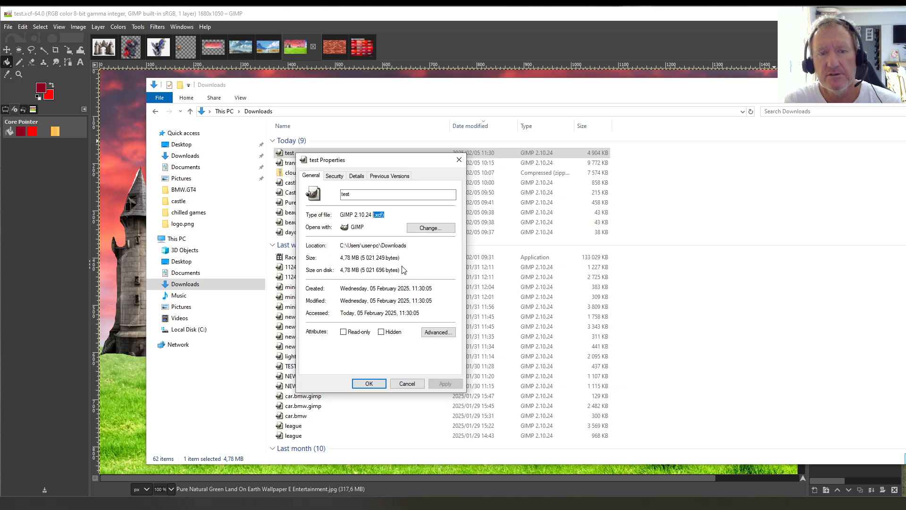
{"action": "left_click", "coordinate": [407, 384]}
{"action": "left_click_drag", "start_coordinate": [777, 97], "coordinate": [629, 72]}
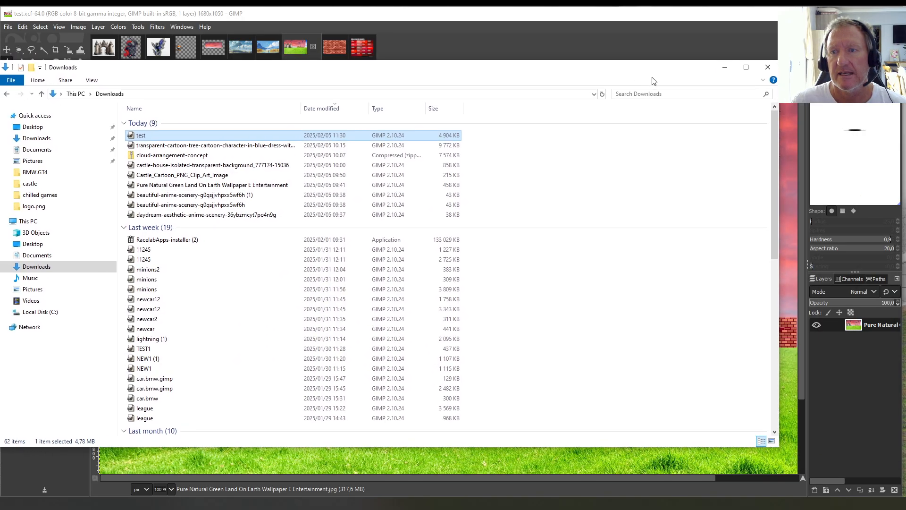
{"action": "left_click", "coordinate": [768, 67]}
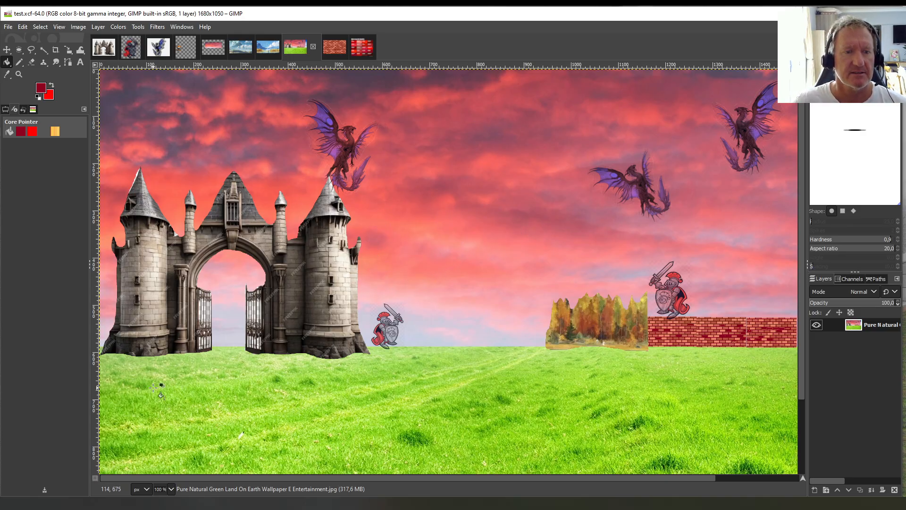
Switch to Photopea in the browser and open the test file from the Downloads folder
{"action": "key", "text": "alt+Tab"}
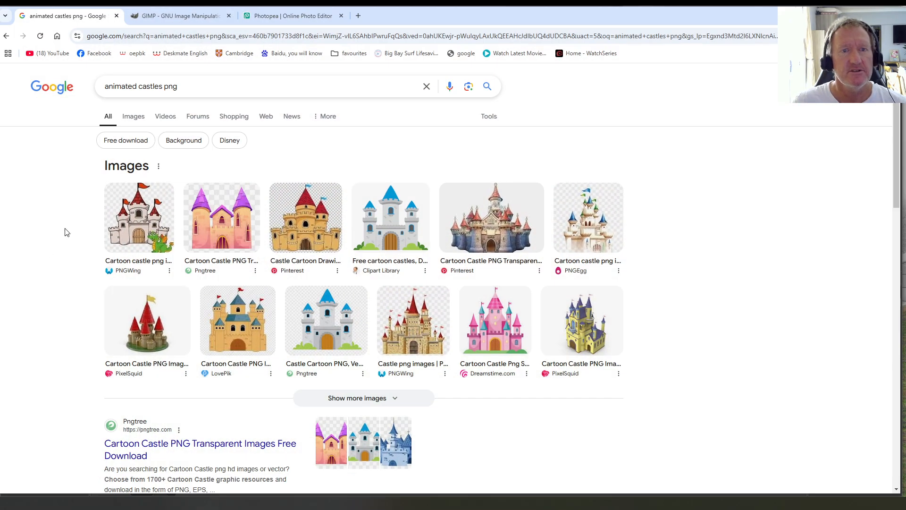
{"action": "left_click", "coordinate": [279, 15]}
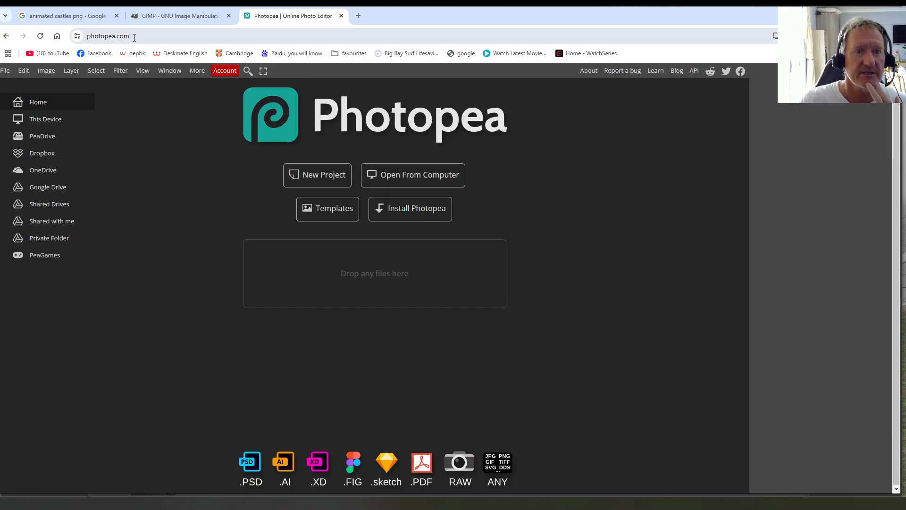
{"action": "left_click", "coordinate": [5, 70]}
{"action": "left_click", "coordinate": [19, 103]}
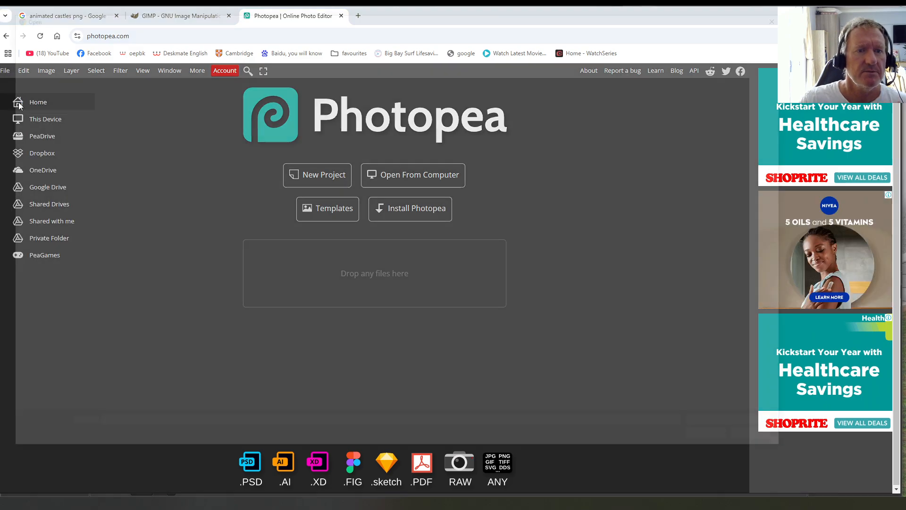
{"action": "left_click", "coordinate": [38, 216]}
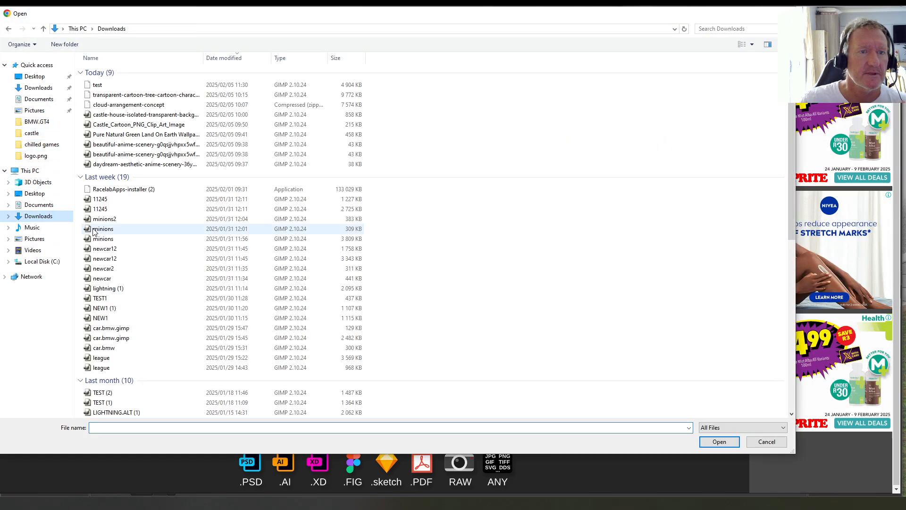
{"action": "double_click", "coordinate": [97, 85]}
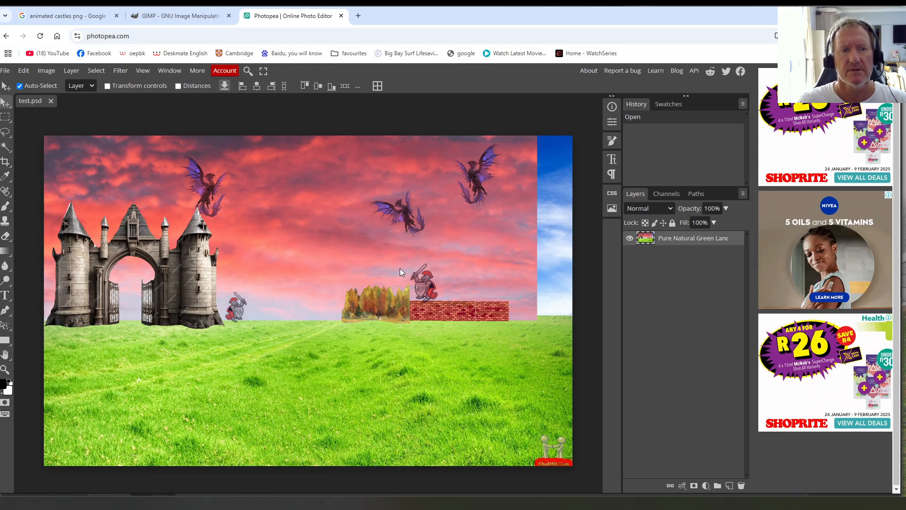
Export the image as a JPG named test at 1680 × 1050 px and 70% quality
{"action": "left_click", "coordinate": [5, 71]}
{"action": "mouse_move", "coordinate": [48, 206]}
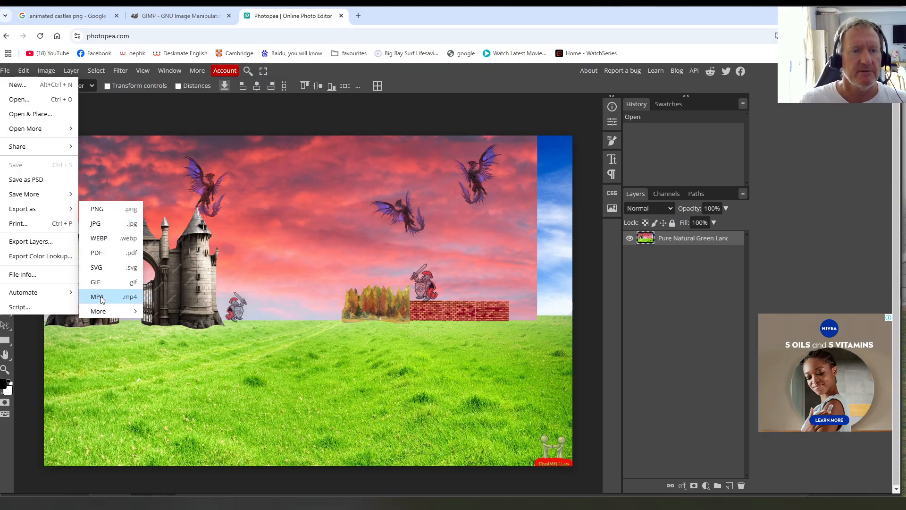
{"action": "left_click", "coordinate": [104, 225]}
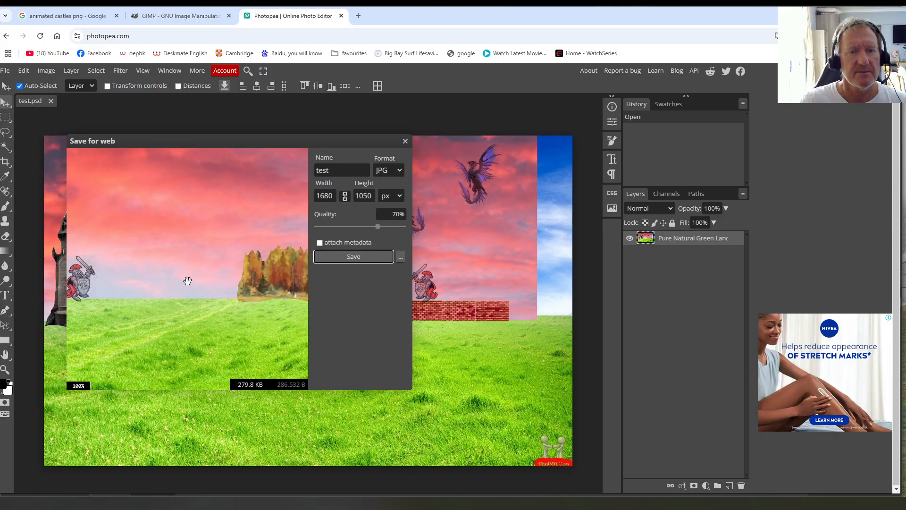
{"action": "left_click", "coordinate": [340, 259]}
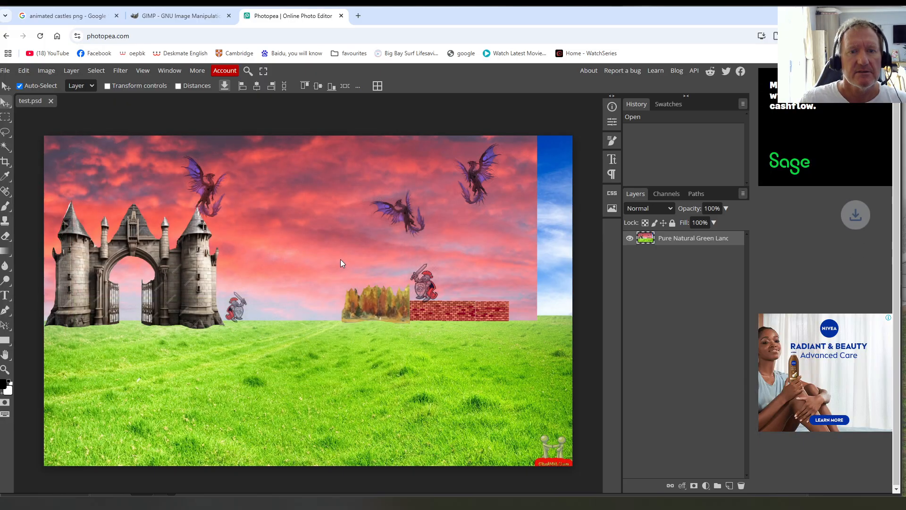